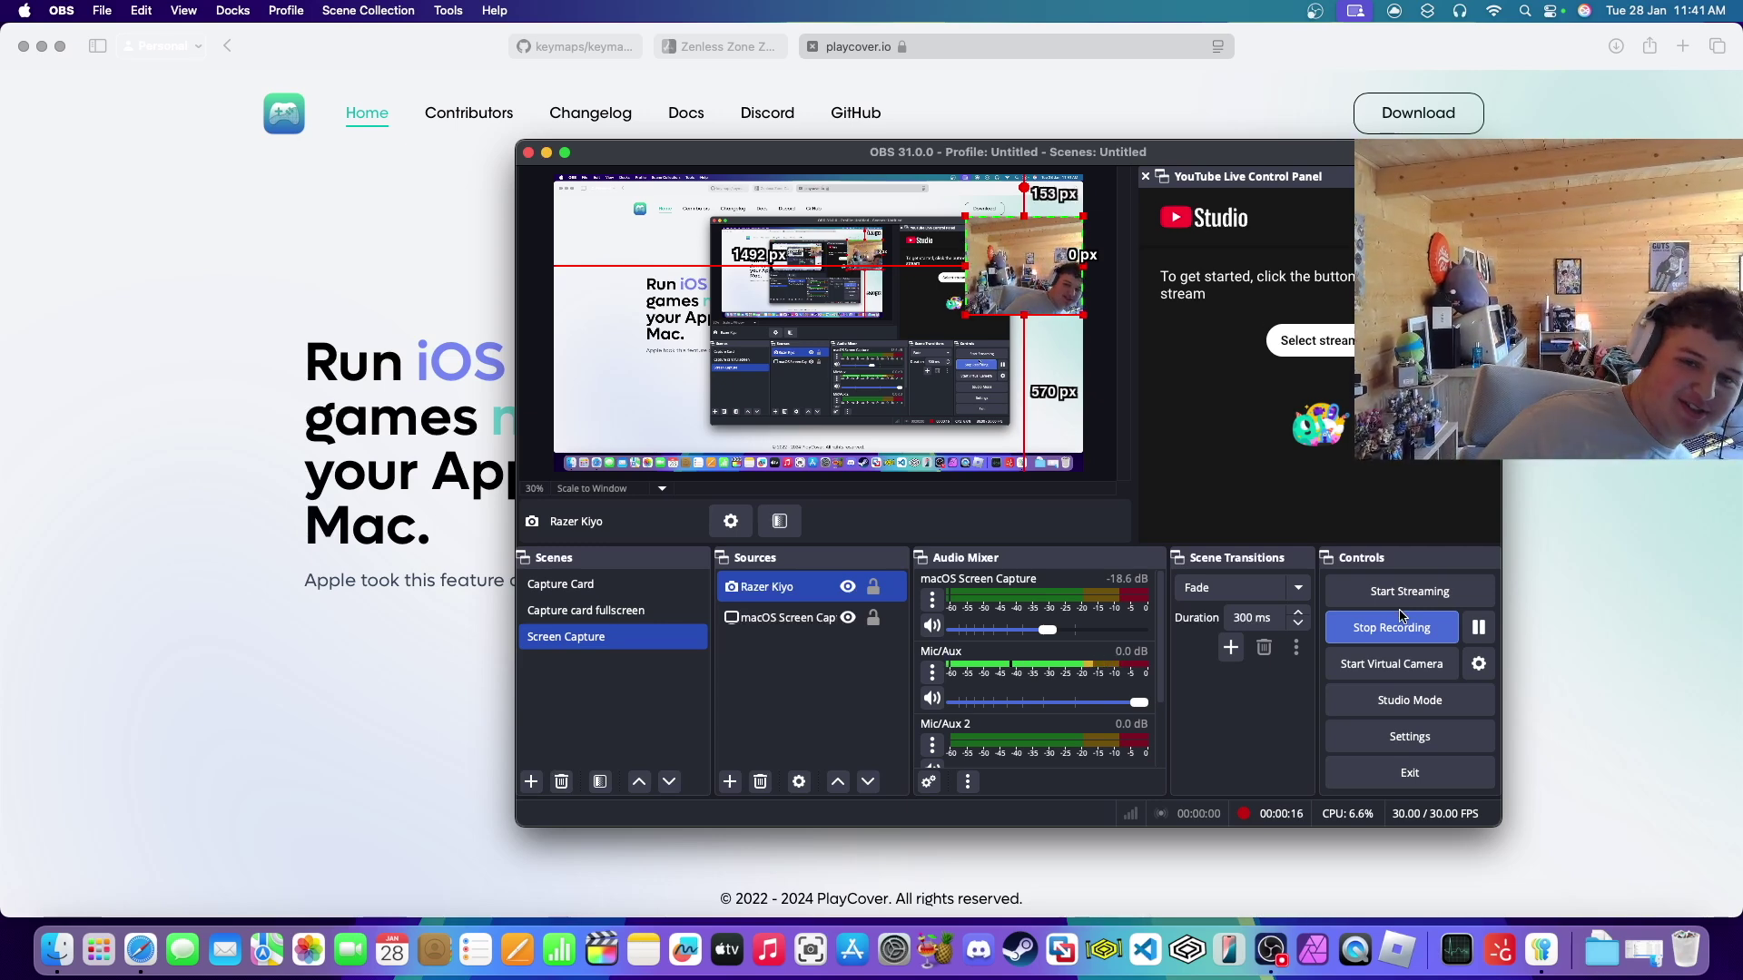
Step: Minimise the OBS window to reveal the PlayCover website in the browser
left_click(547, 153)
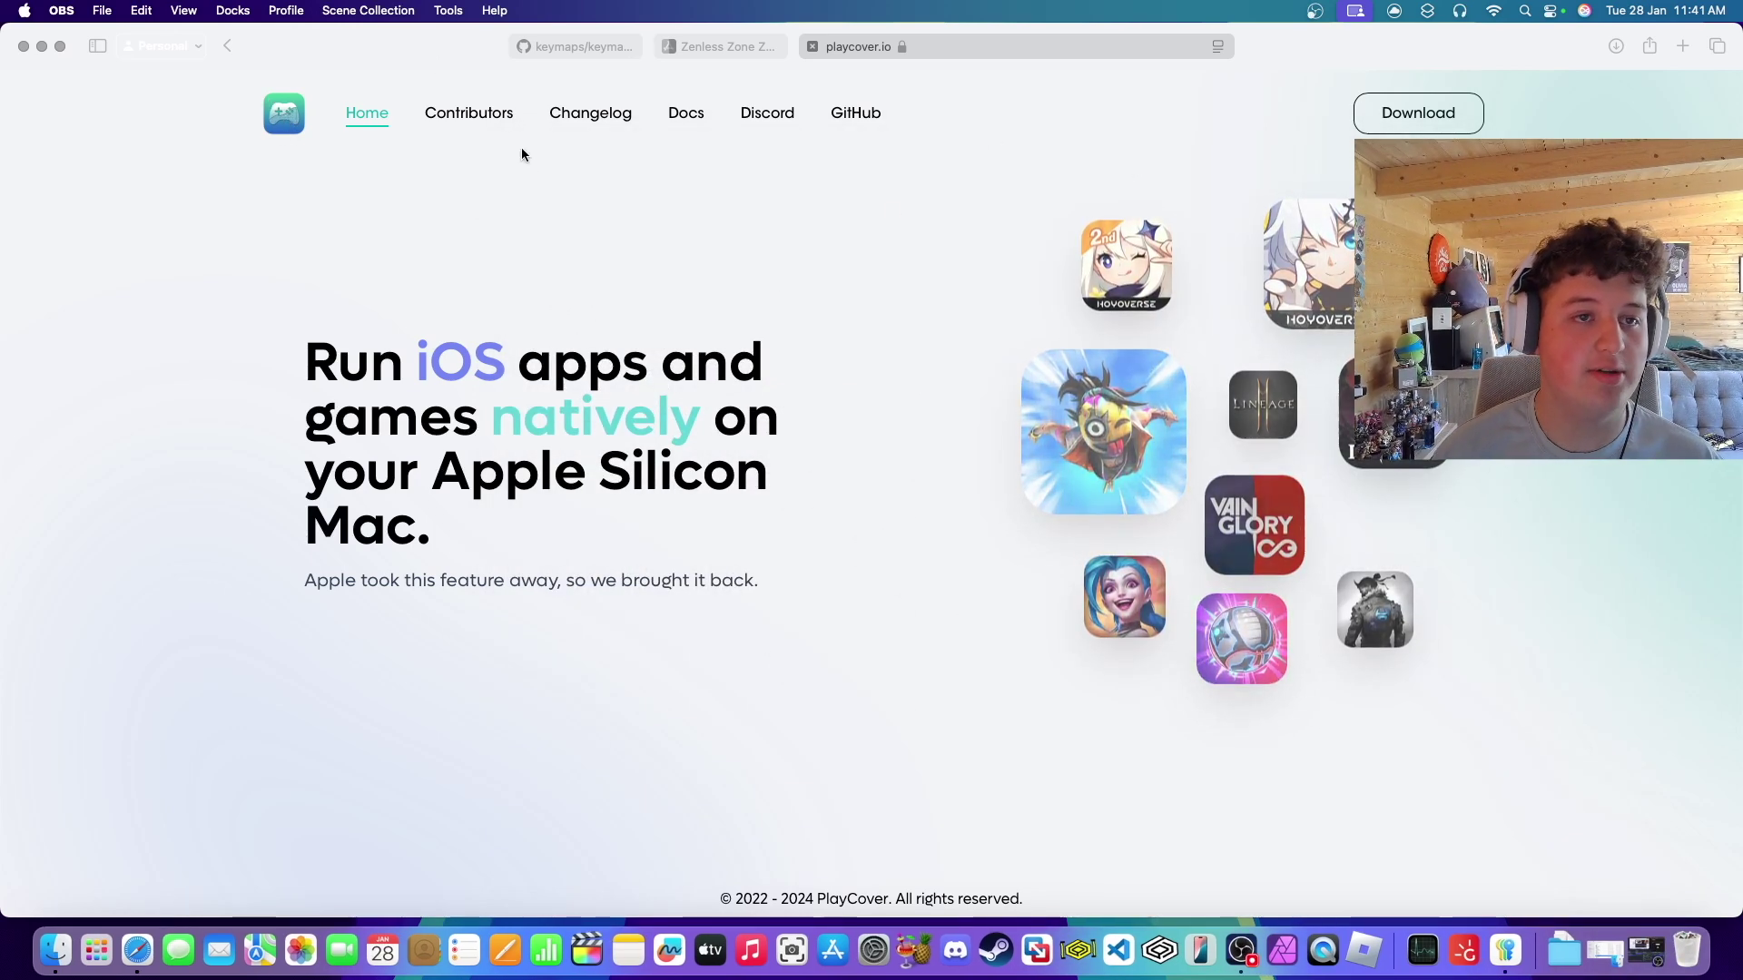
Step: Download the latest PlayCover release (3.1.0), then switch to the Zenless Zone Zero store page
left_click(1446, 130)
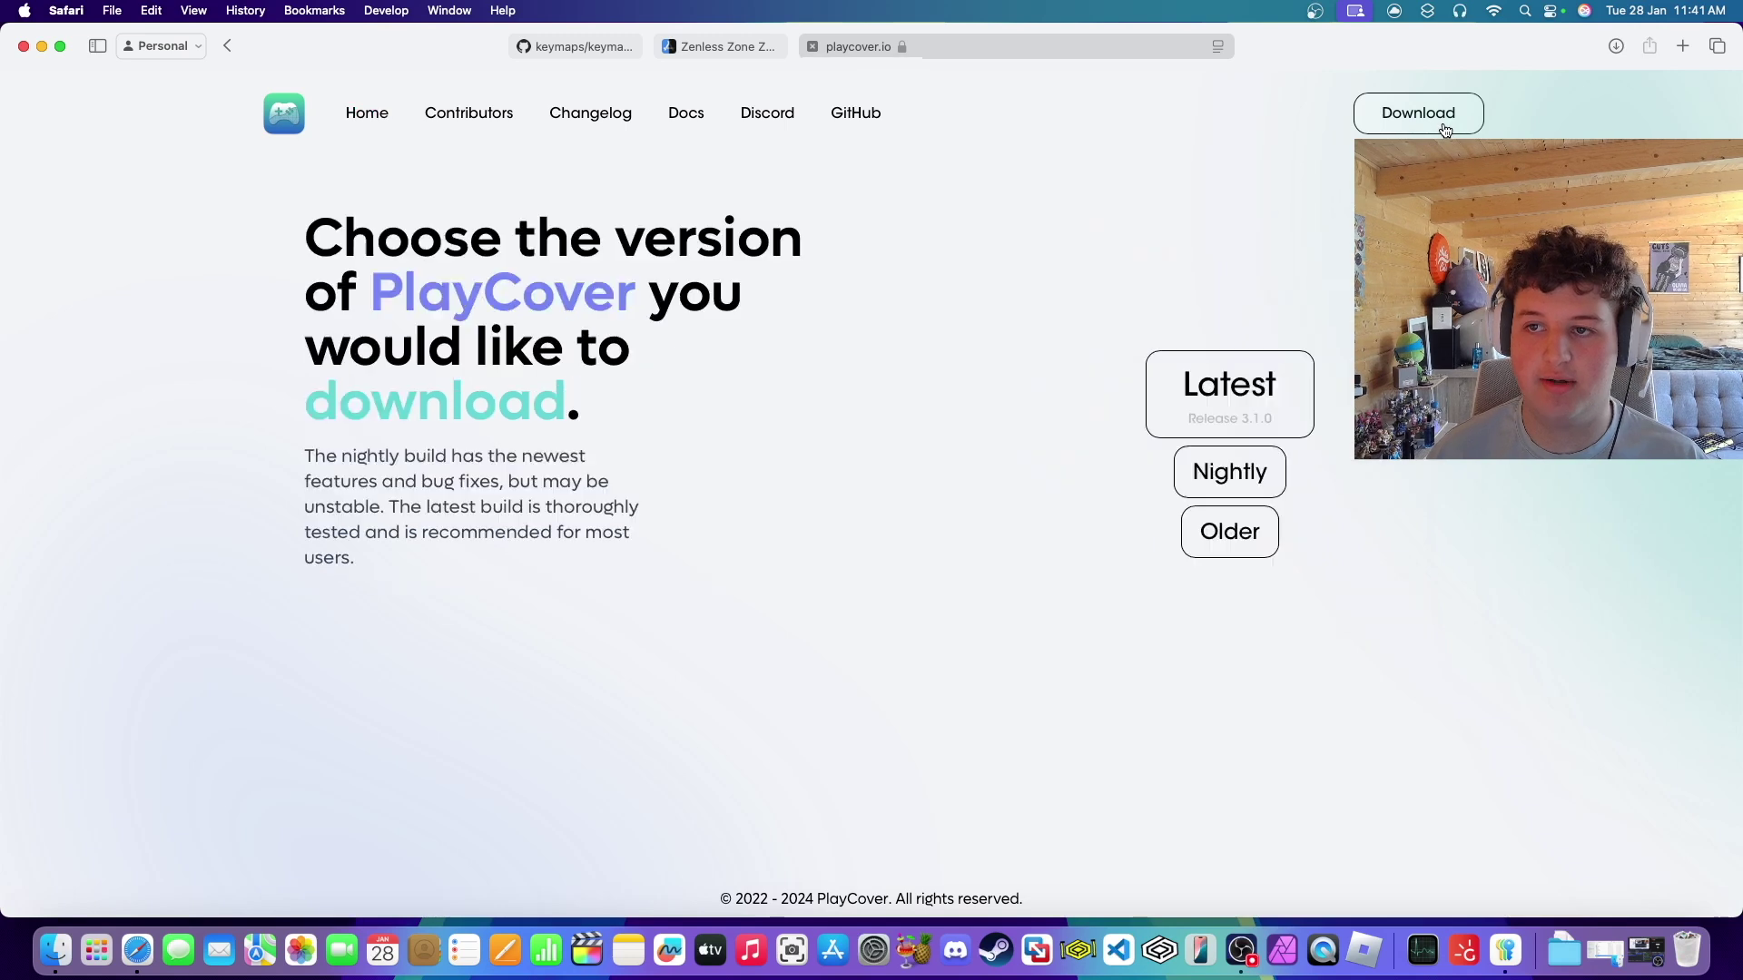
left_click(1280, 371)
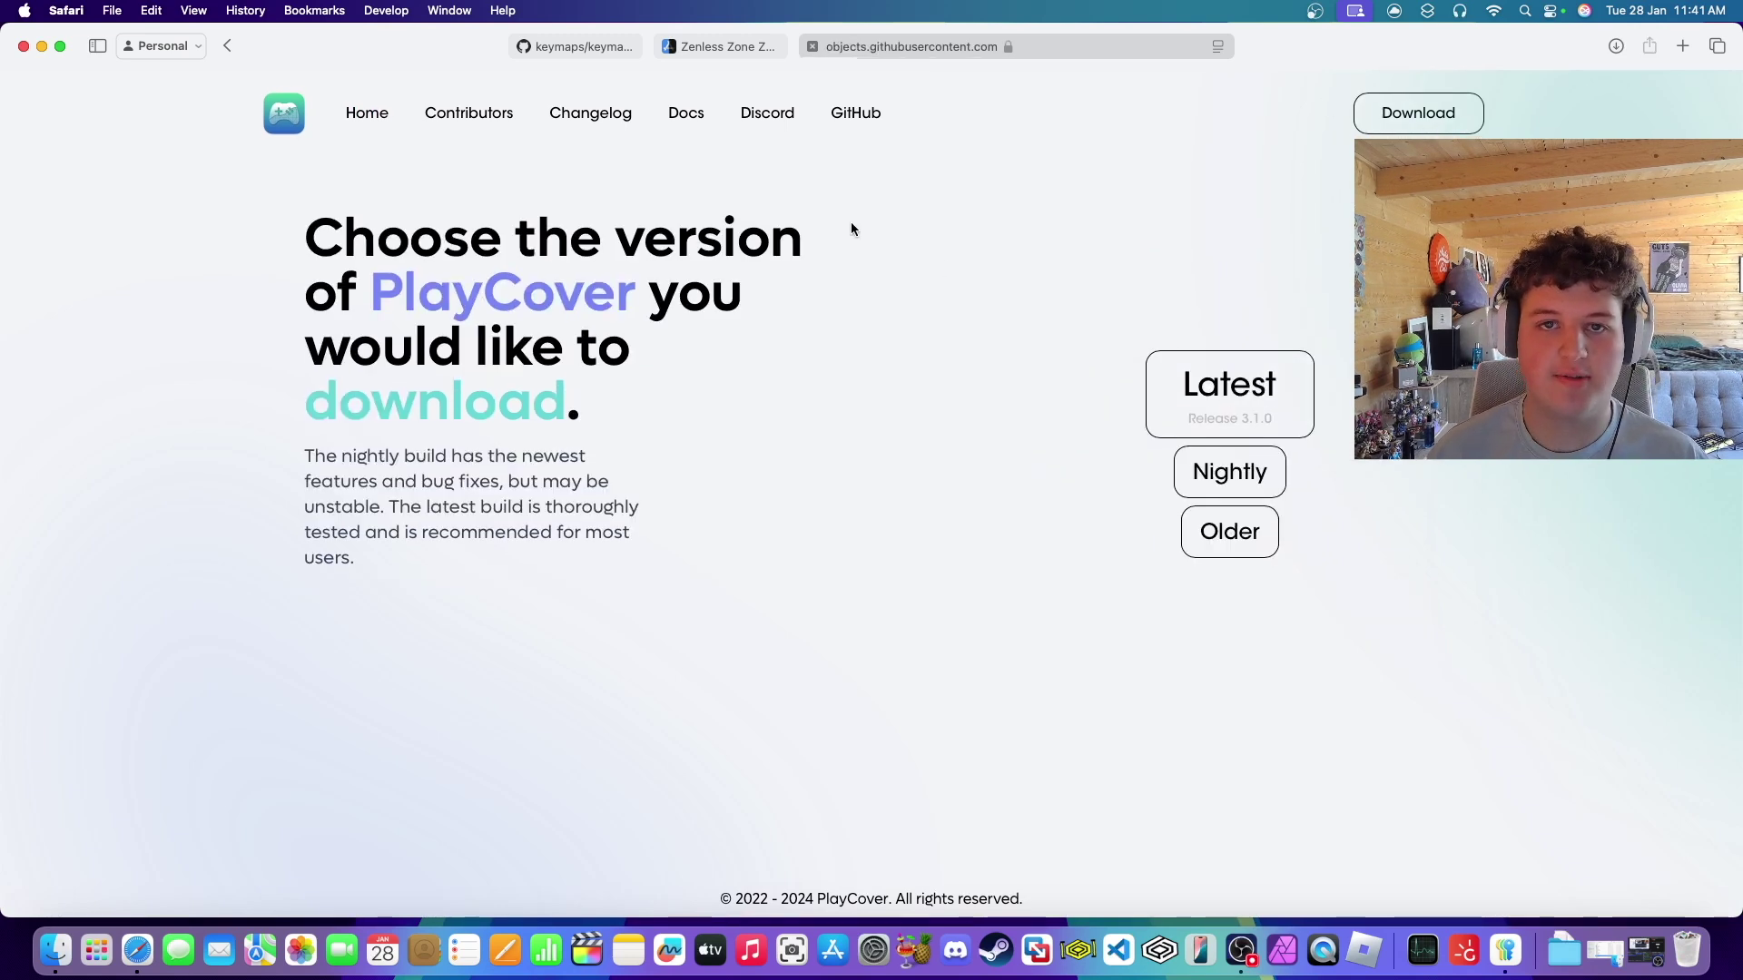
left_click(757, 45)
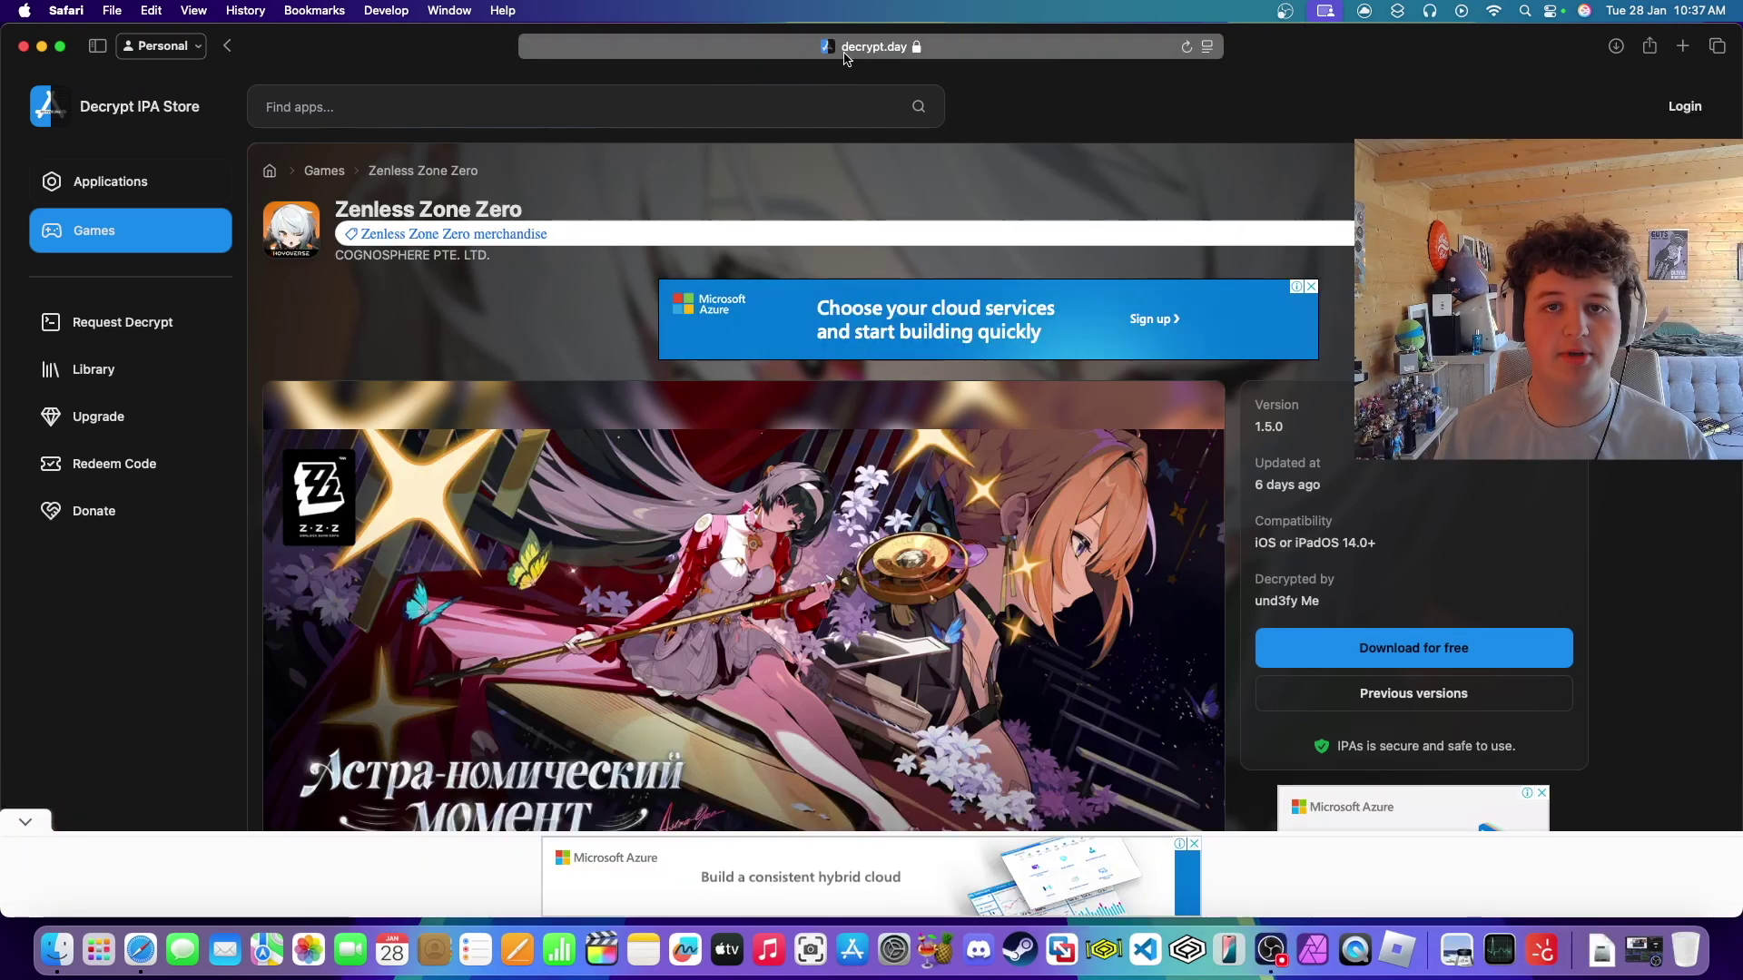
Step: Unlock the Zenless Zone Zero download by logging into decrypt.day with Discord through the login-required mirror
left_click(1472, 648)
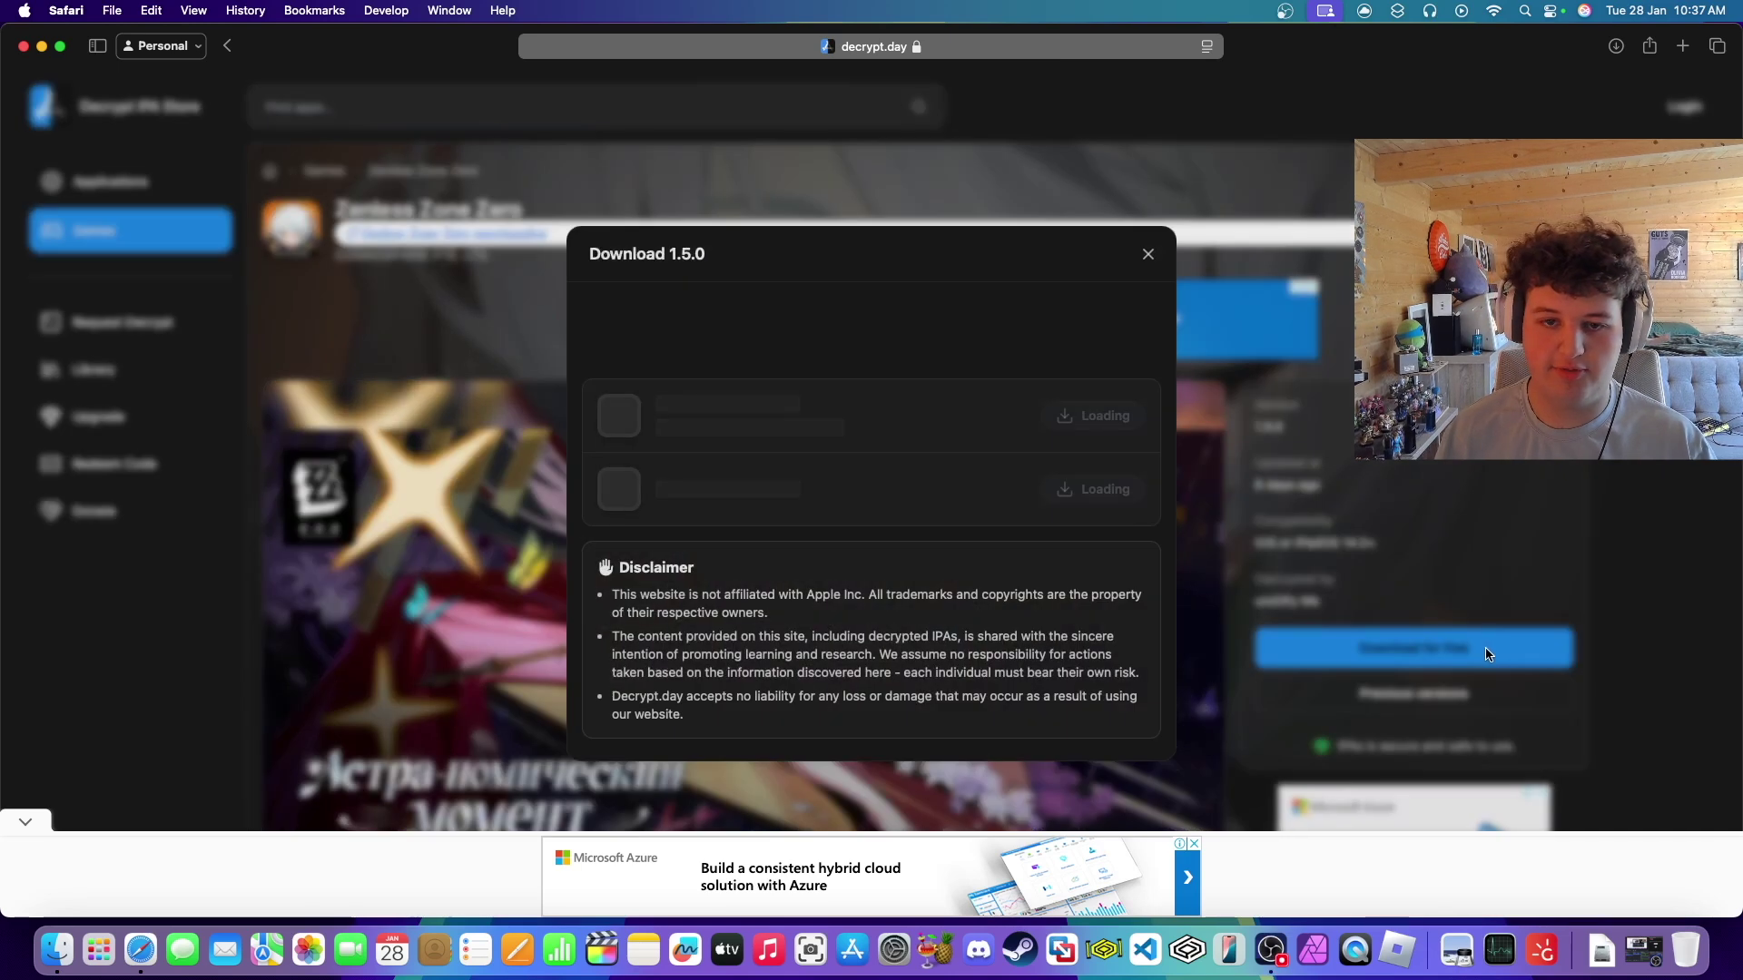
left_click(1078, 417)
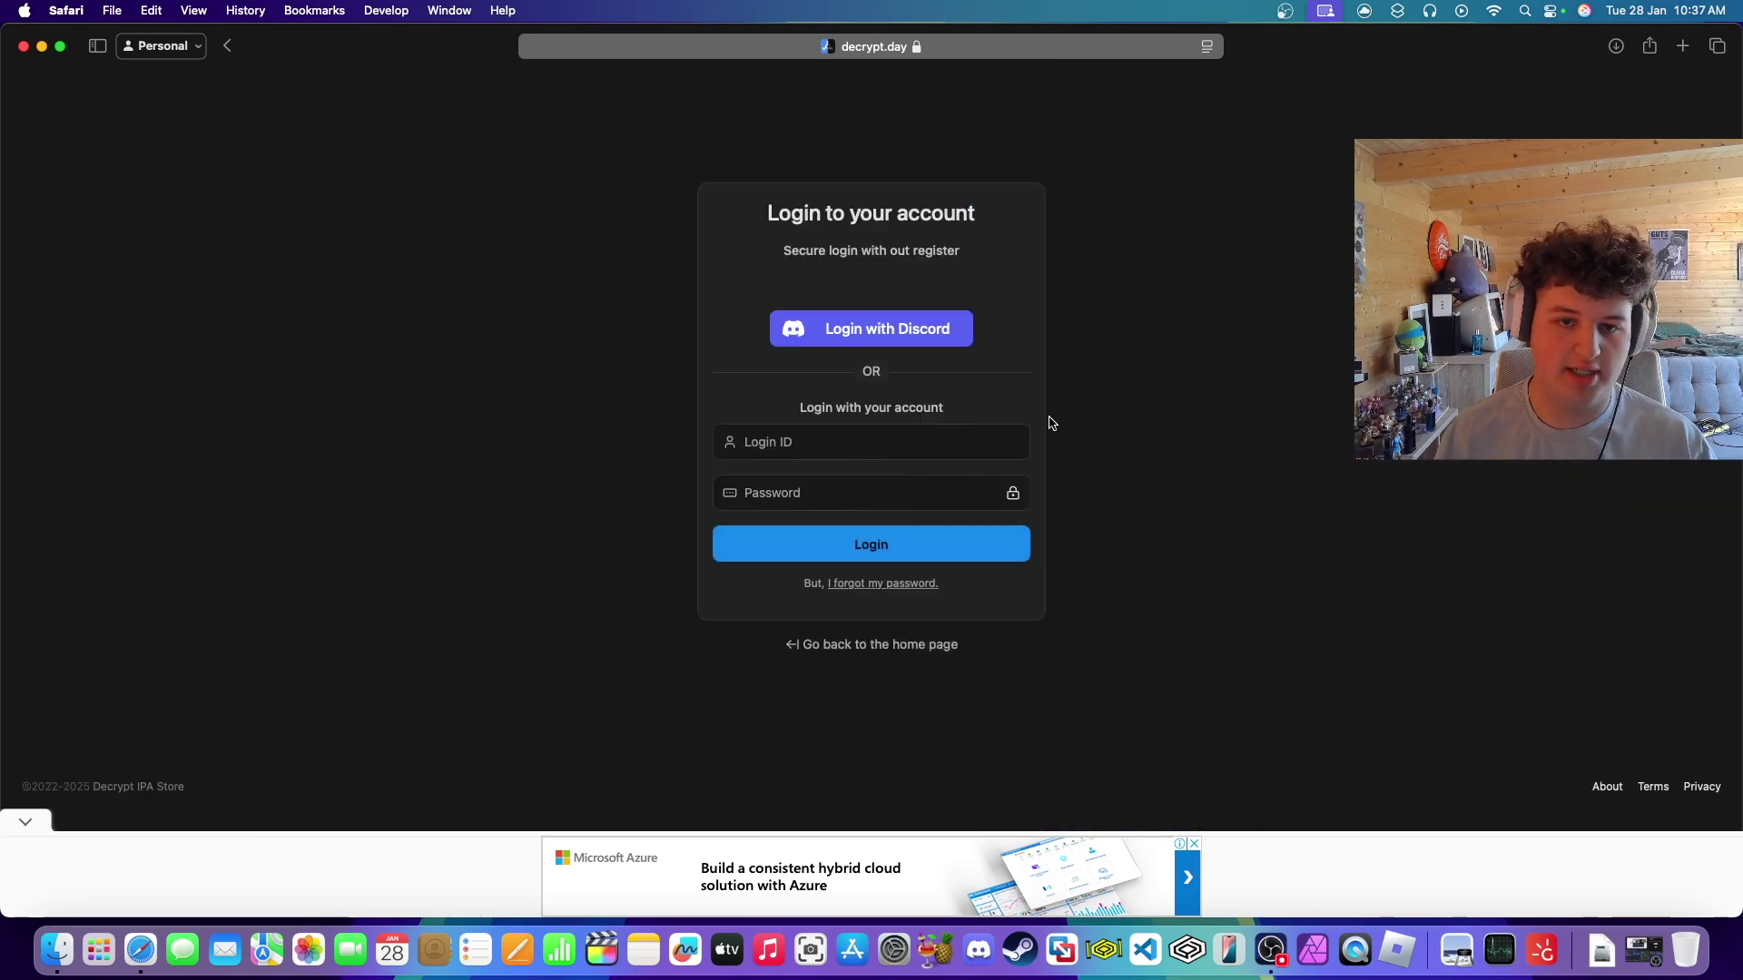
left_click(888, 330)
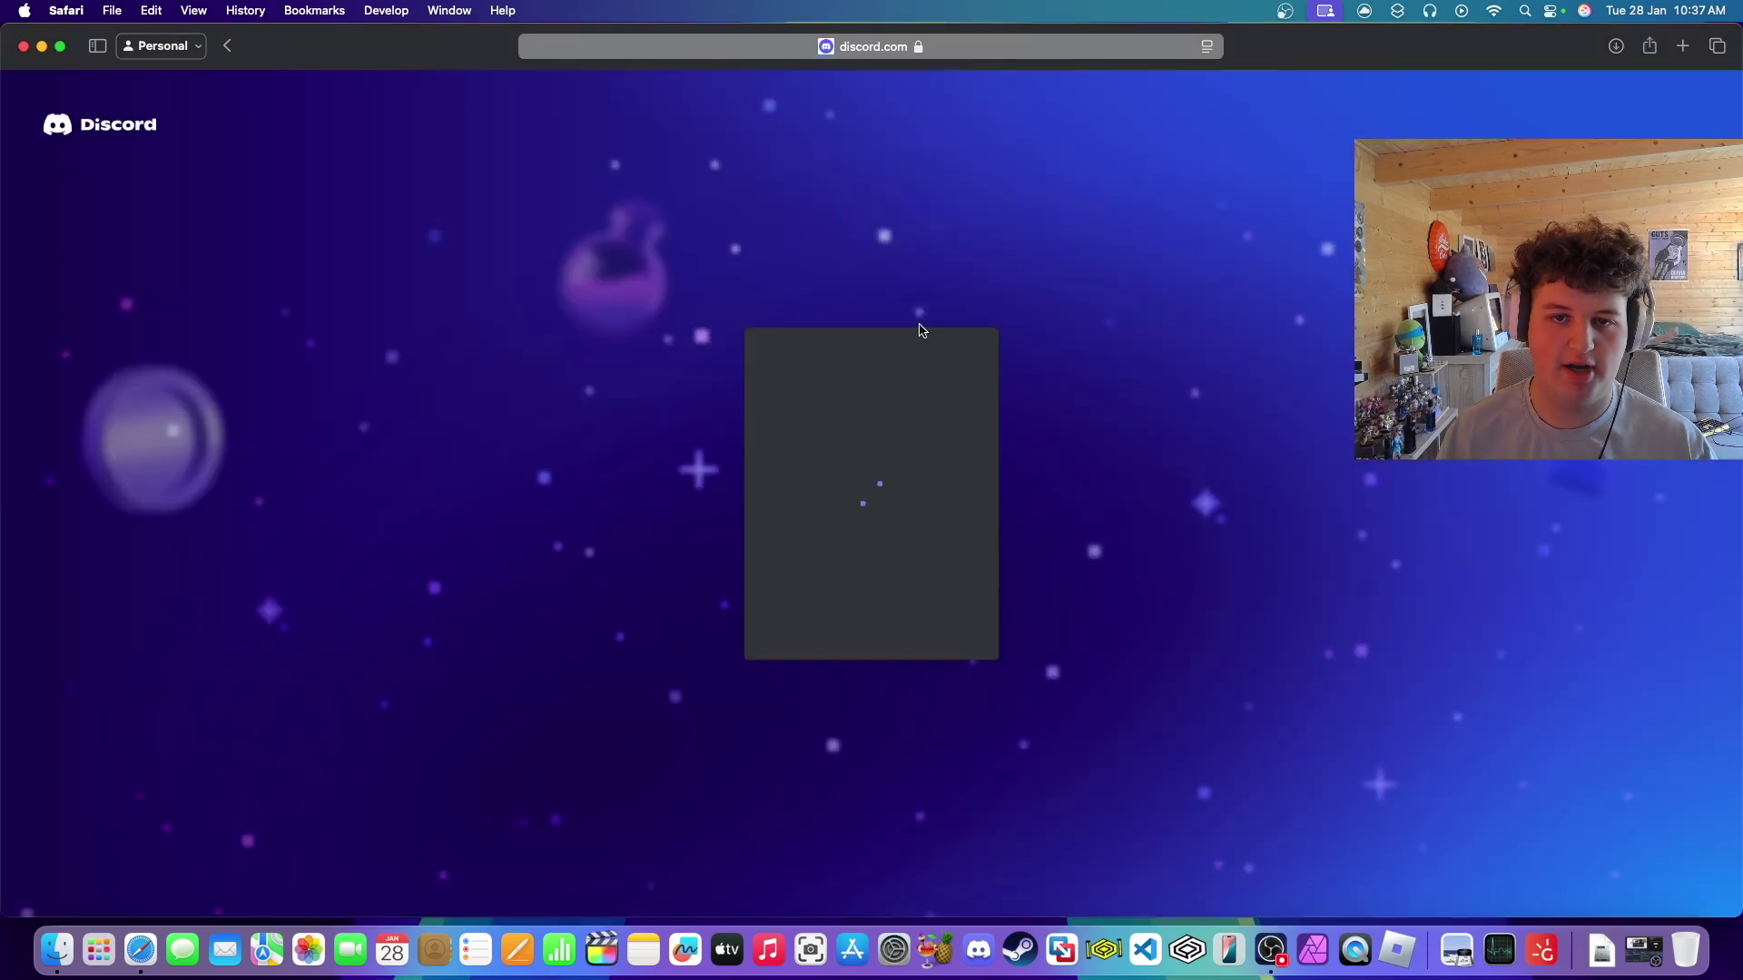
left_click(1064, 794)
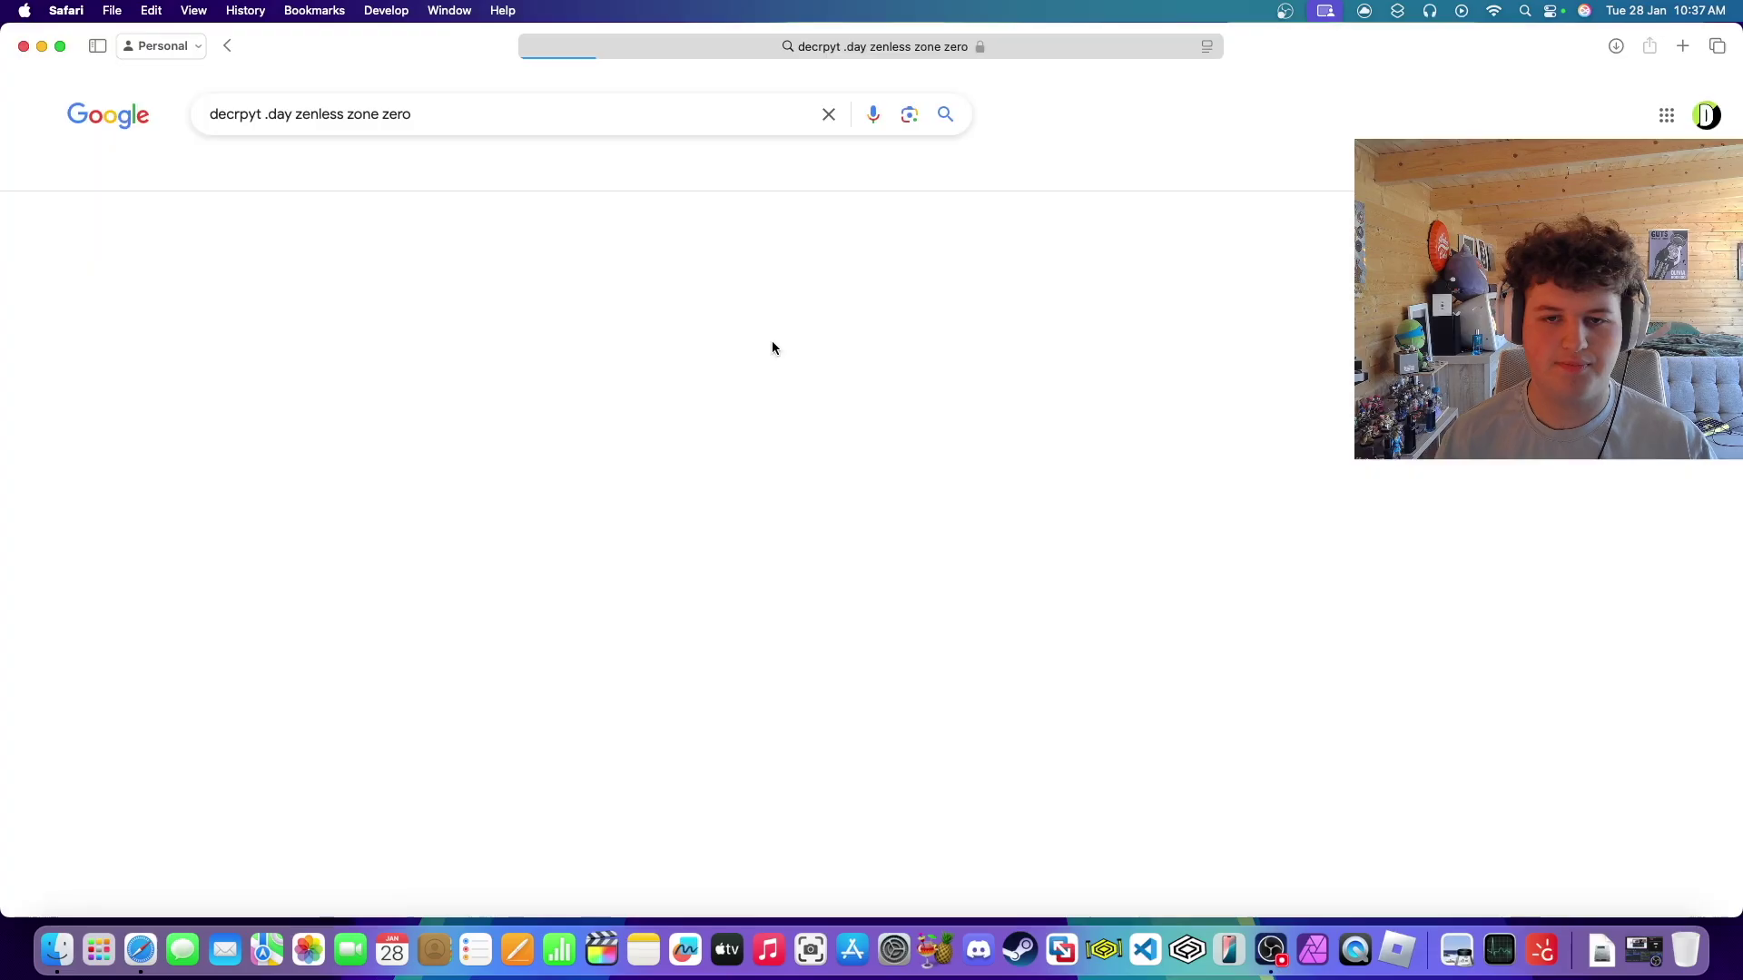
Step: Get the Zenless Zone Zero 1.5.0 IPA link via Download #2 and open it on Google Drive
left_click(313, 339)
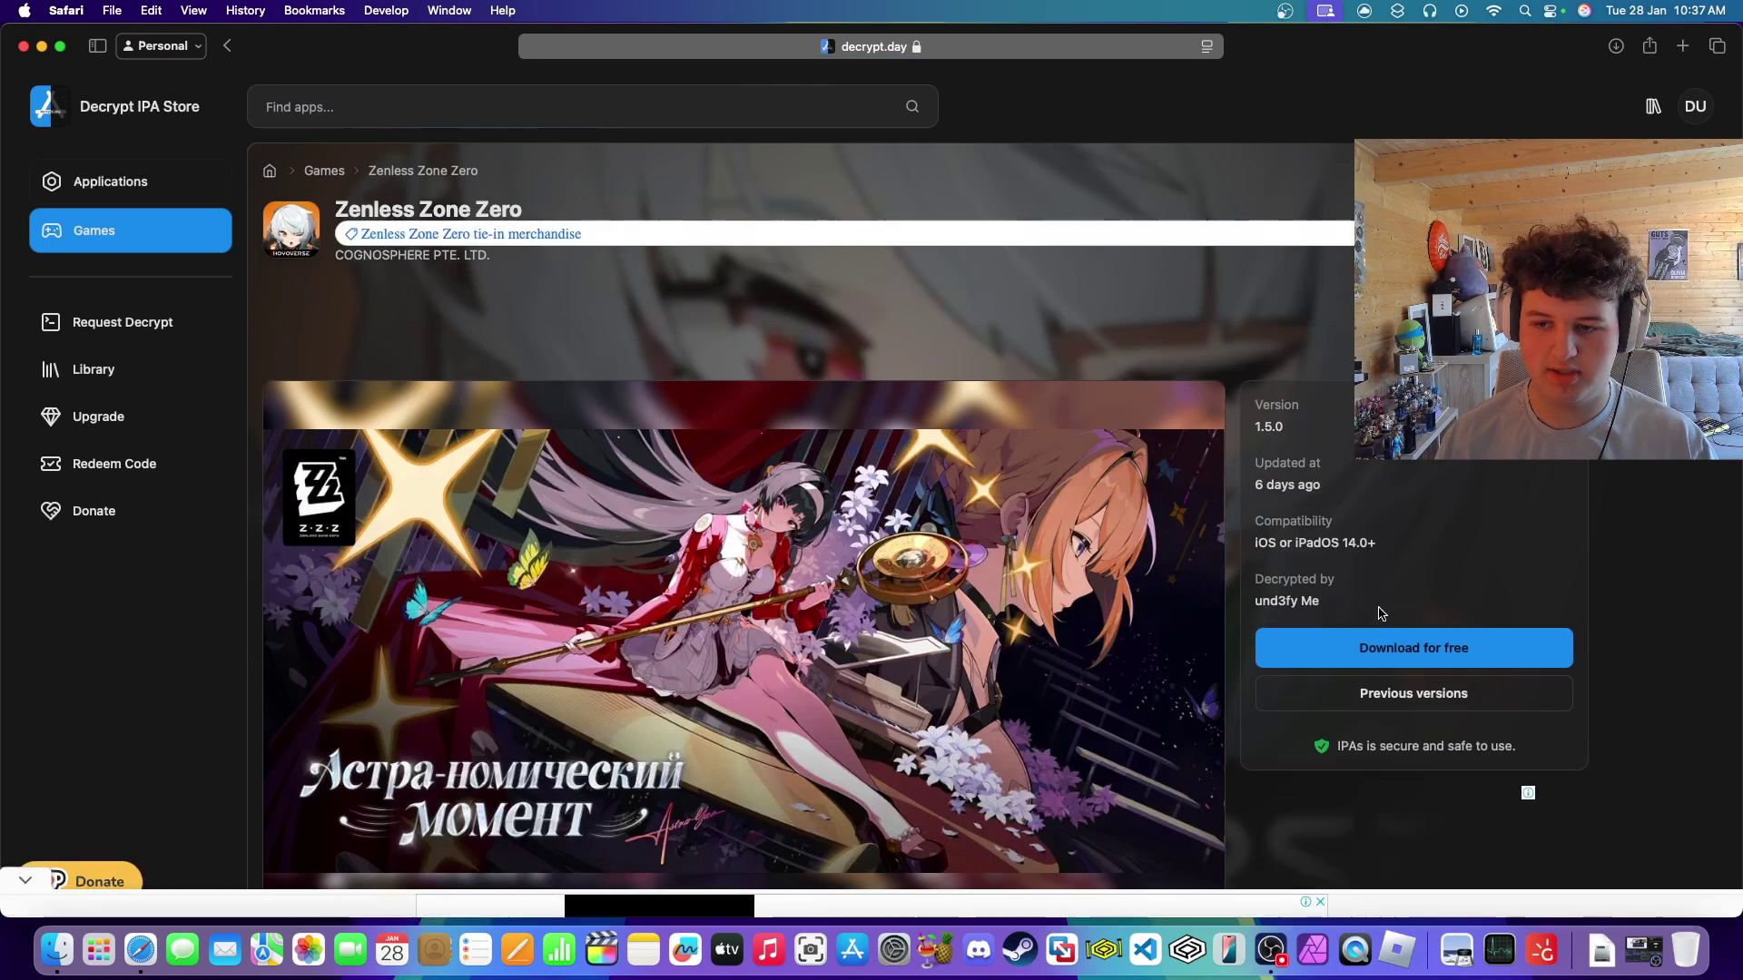
left_click(1404, 646)
left_click(1103, 433)
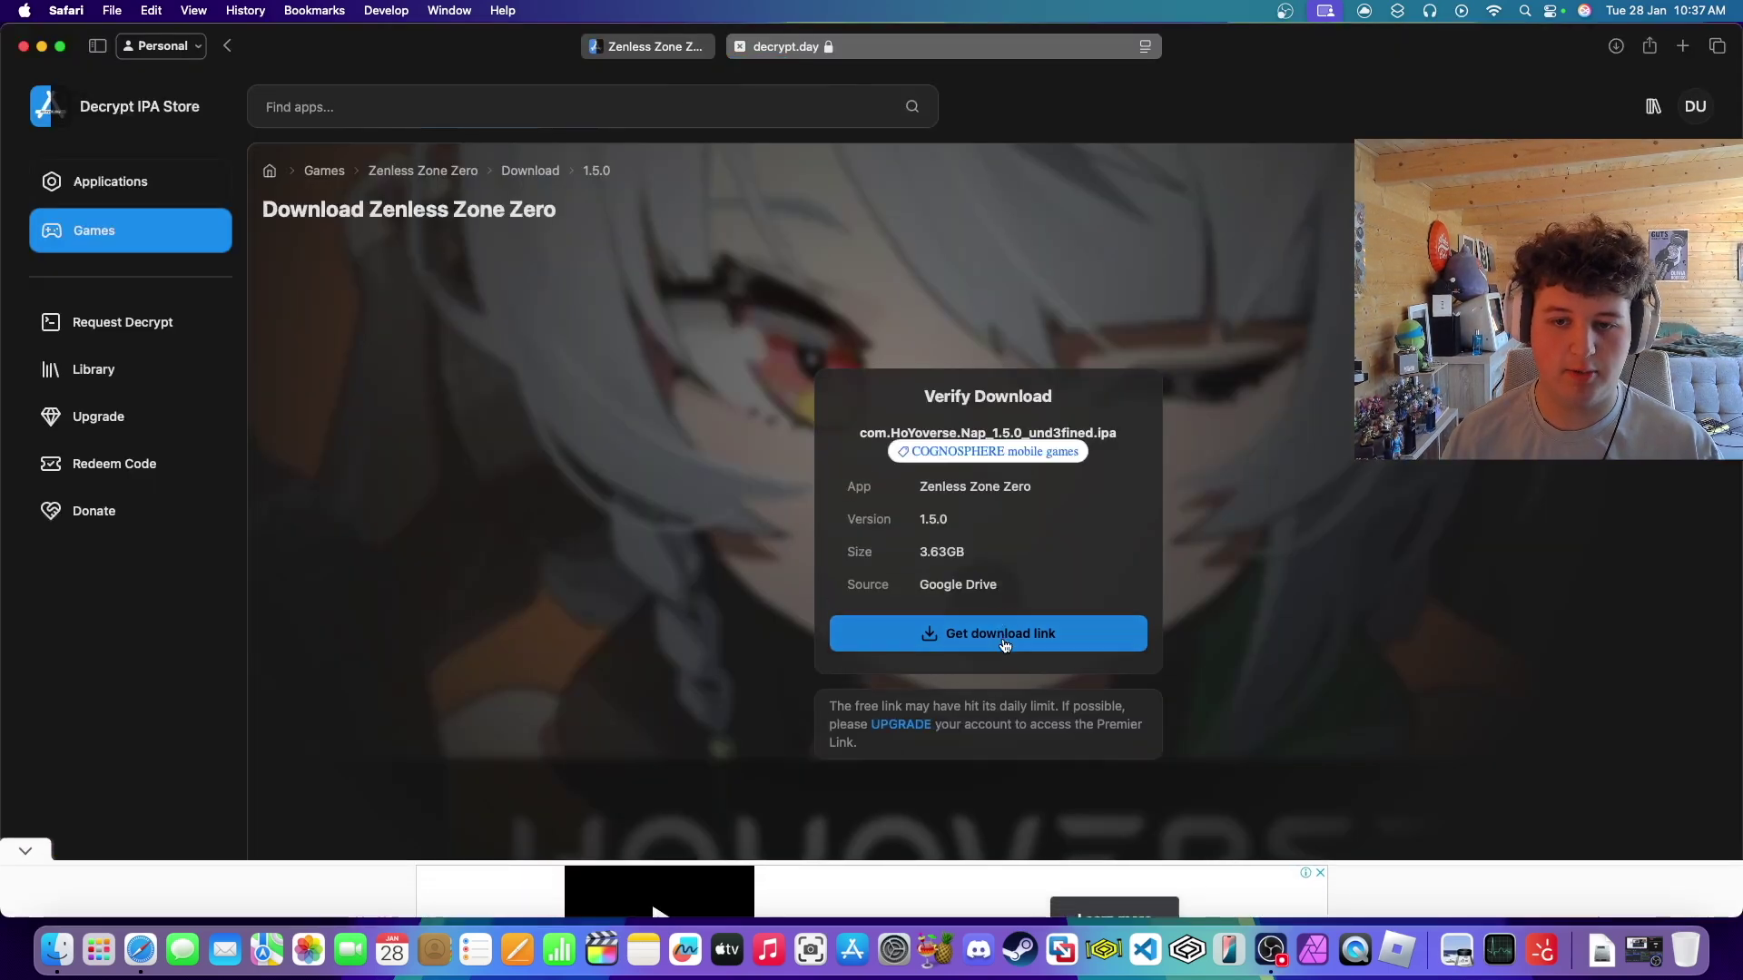
left_click(1006, 642)
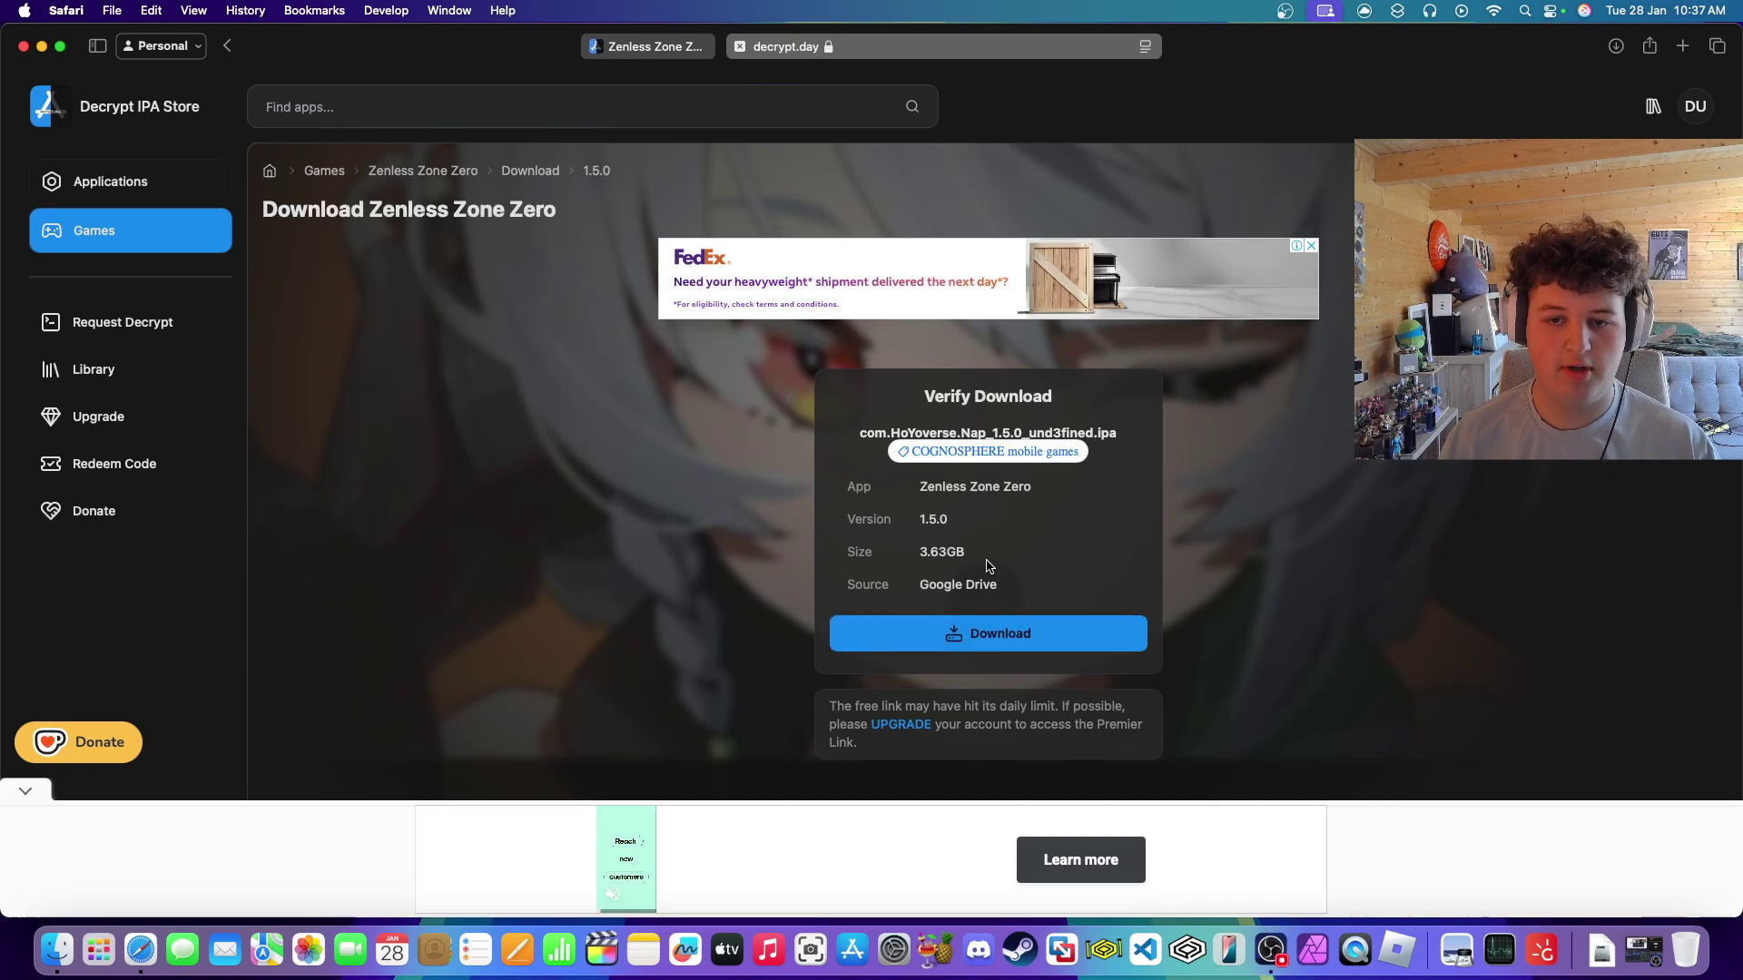
left_click(1011, 647)
left_click(1011, 648)
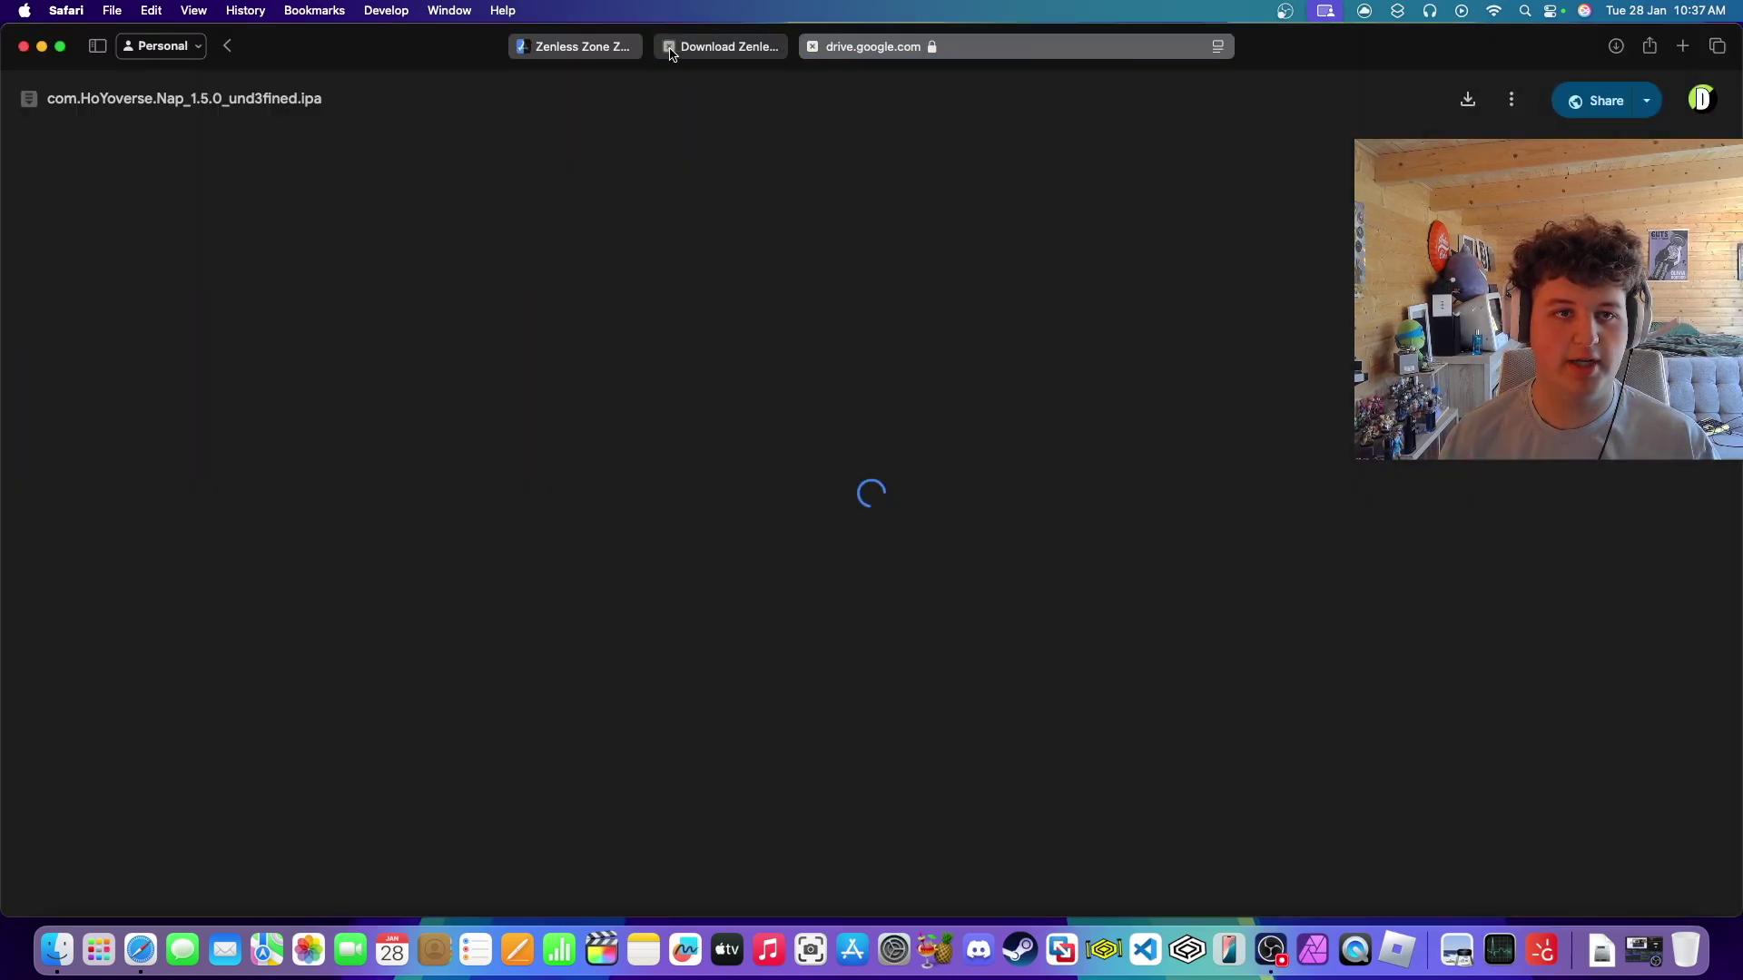
Step: Start downloading the IPA from Google Drive, accepting the virus-scan warning with Download anyway
left_click(668, 46)
left_click(1470, 100)
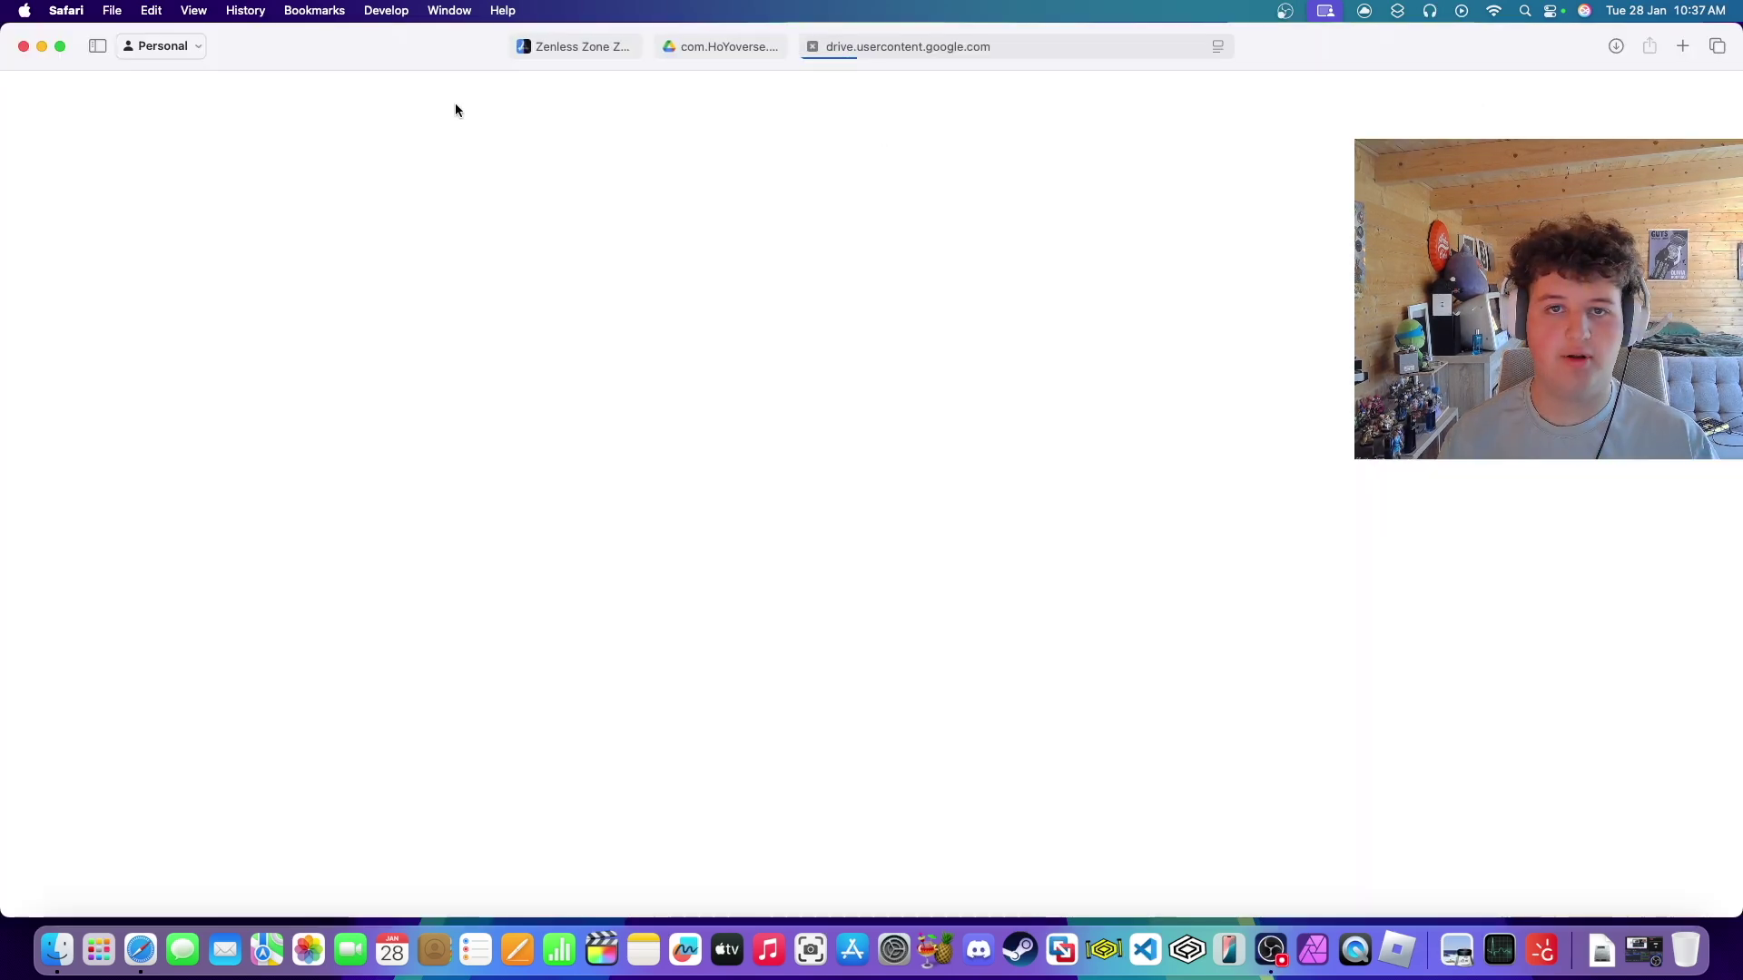
left_click(674, 48)
left_click(732, 218)
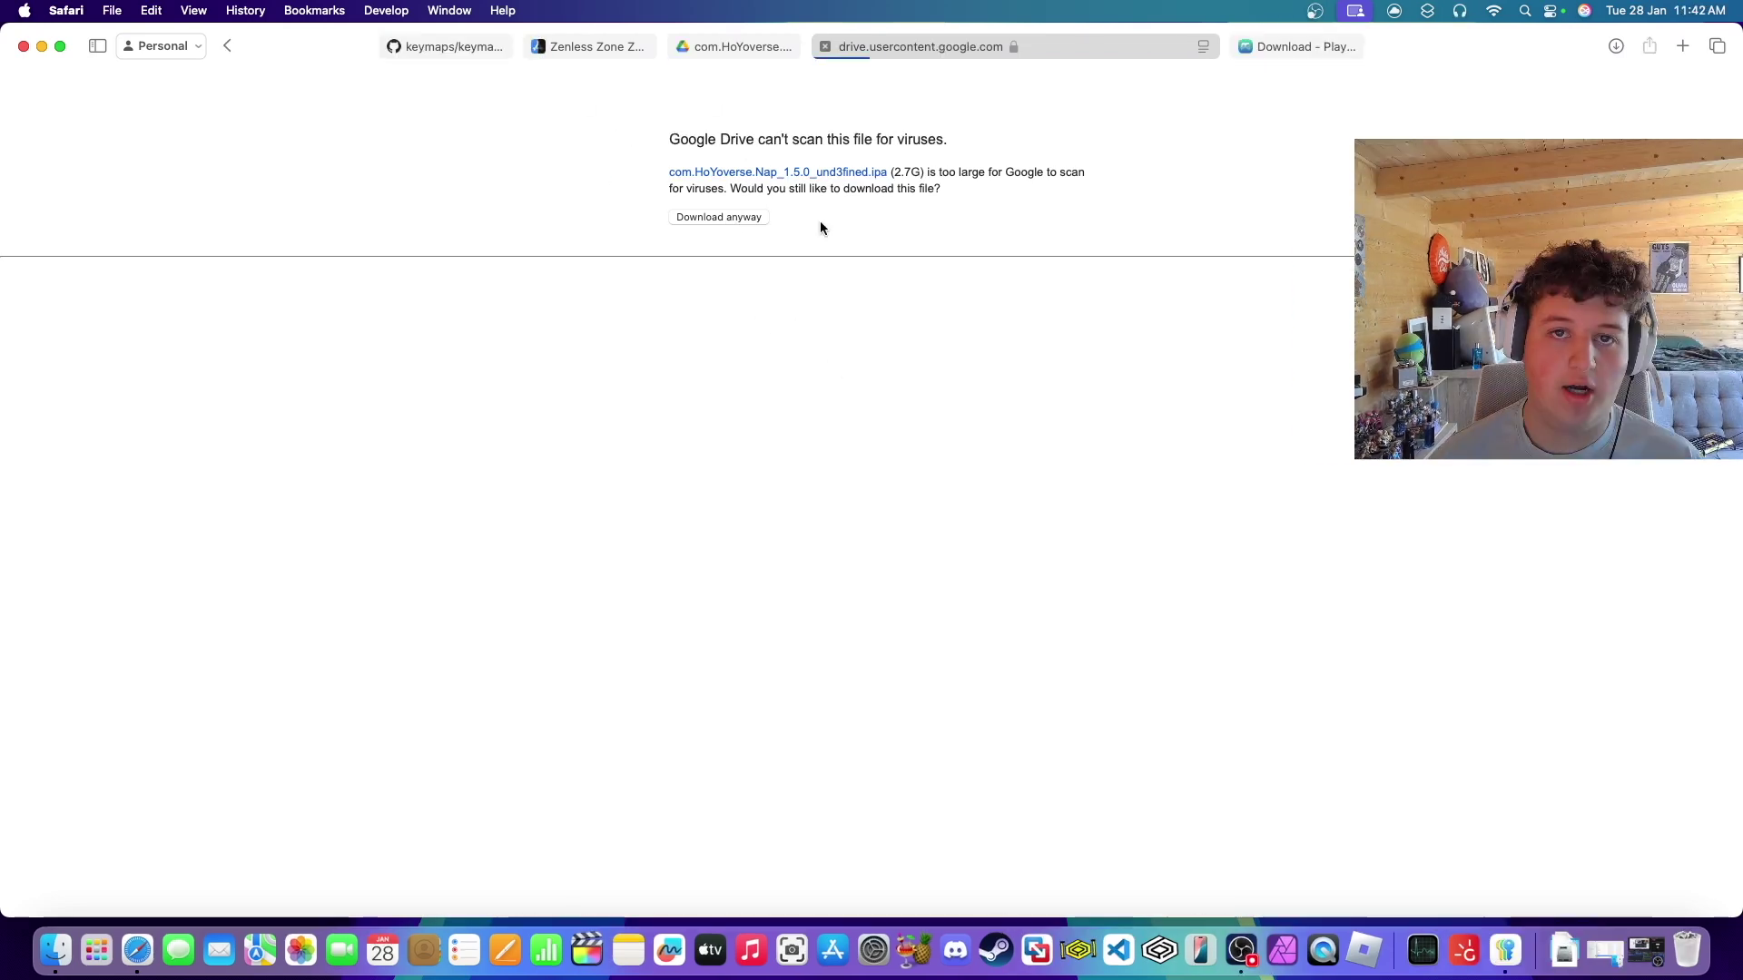
Step: Stop the IPA download in Safari's Downloads list and close the warning tab to reach the keymaps page
left_click(1614, 47)
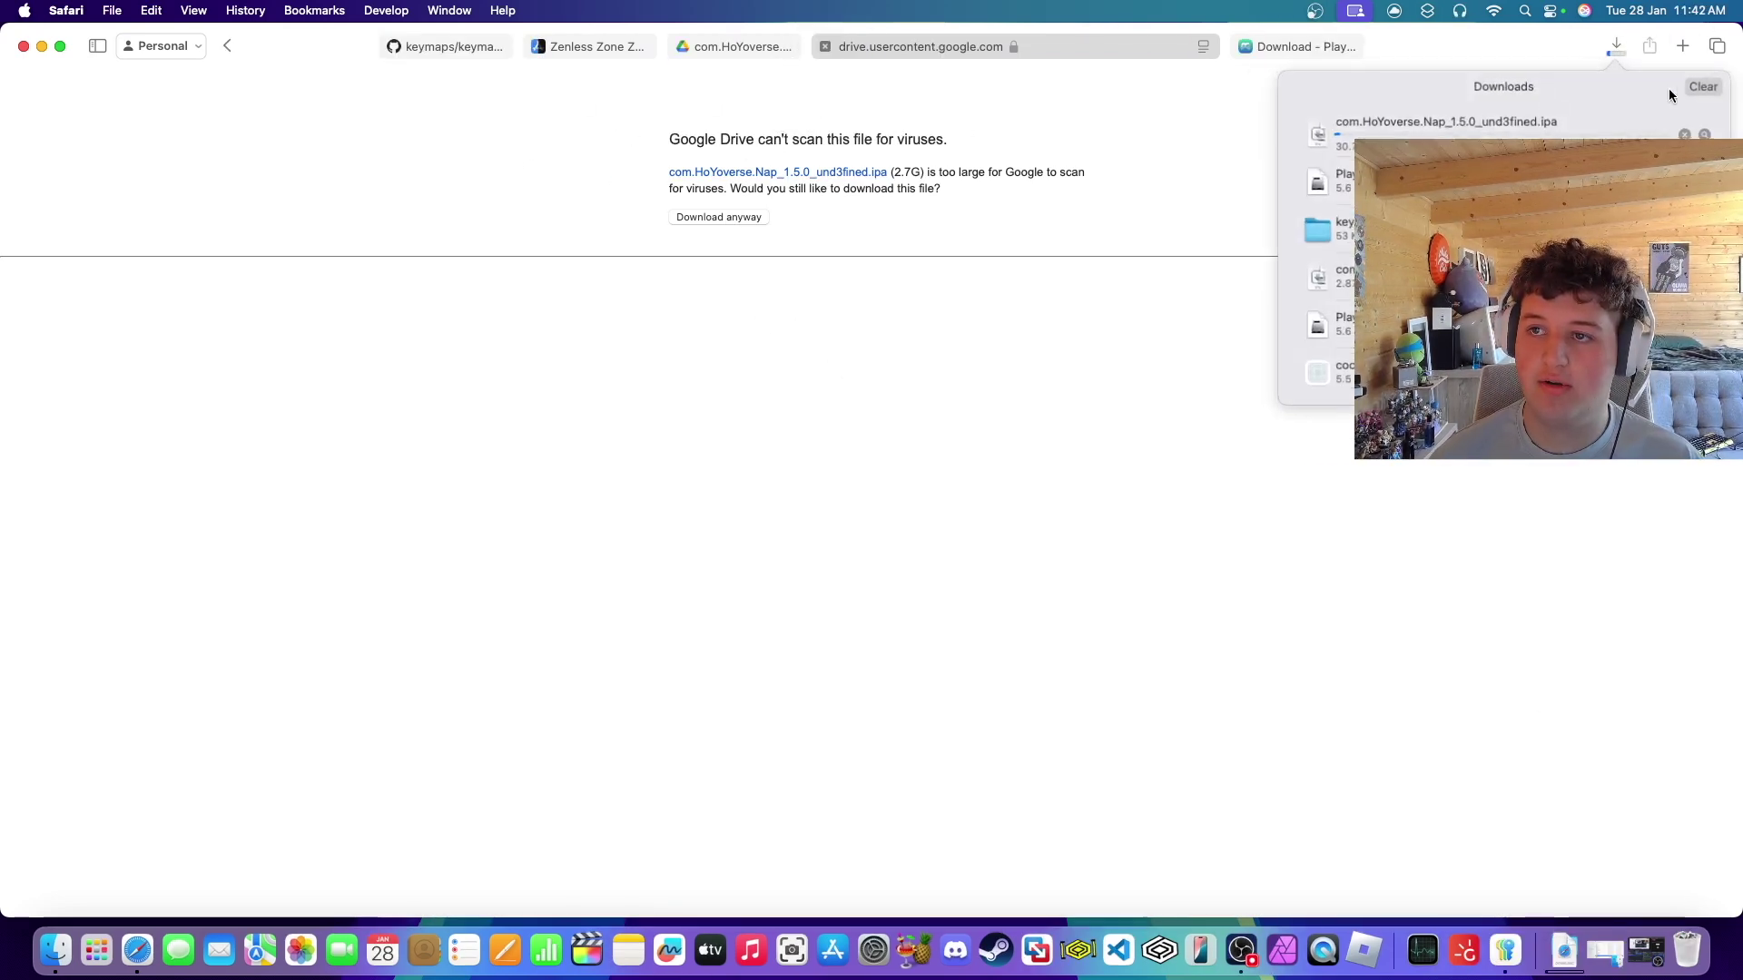
left_click(1685, 135)
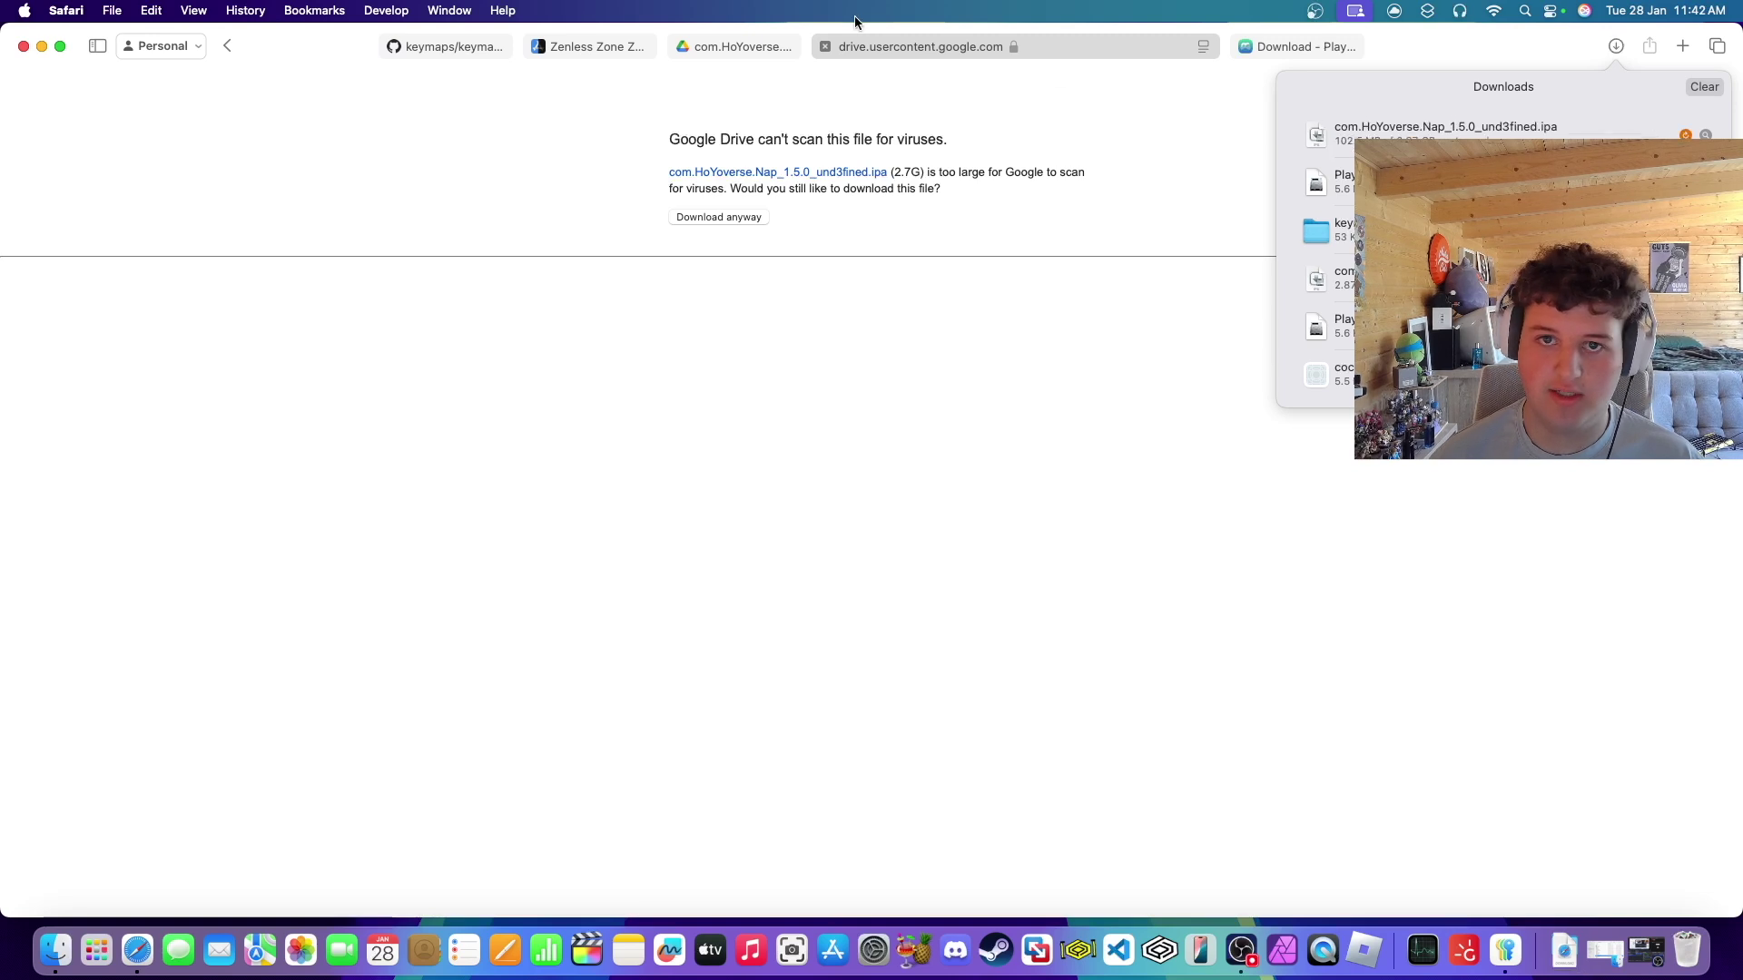
left_click(825, 47)
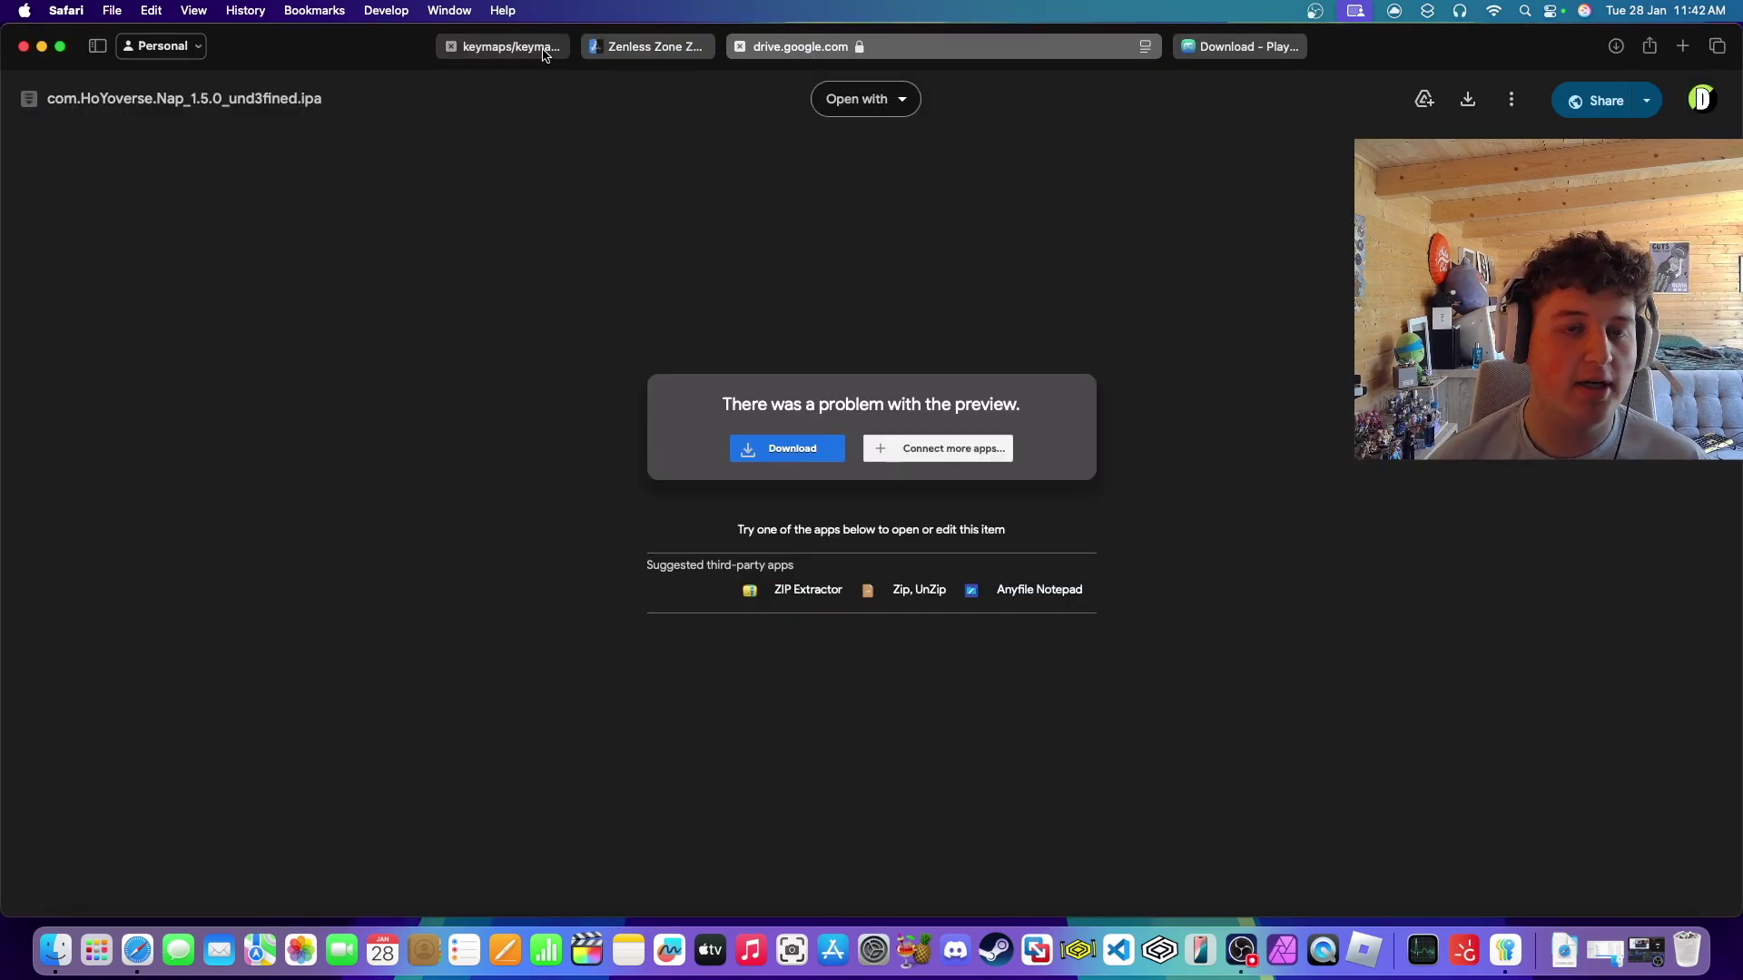
left_click(508, 47)
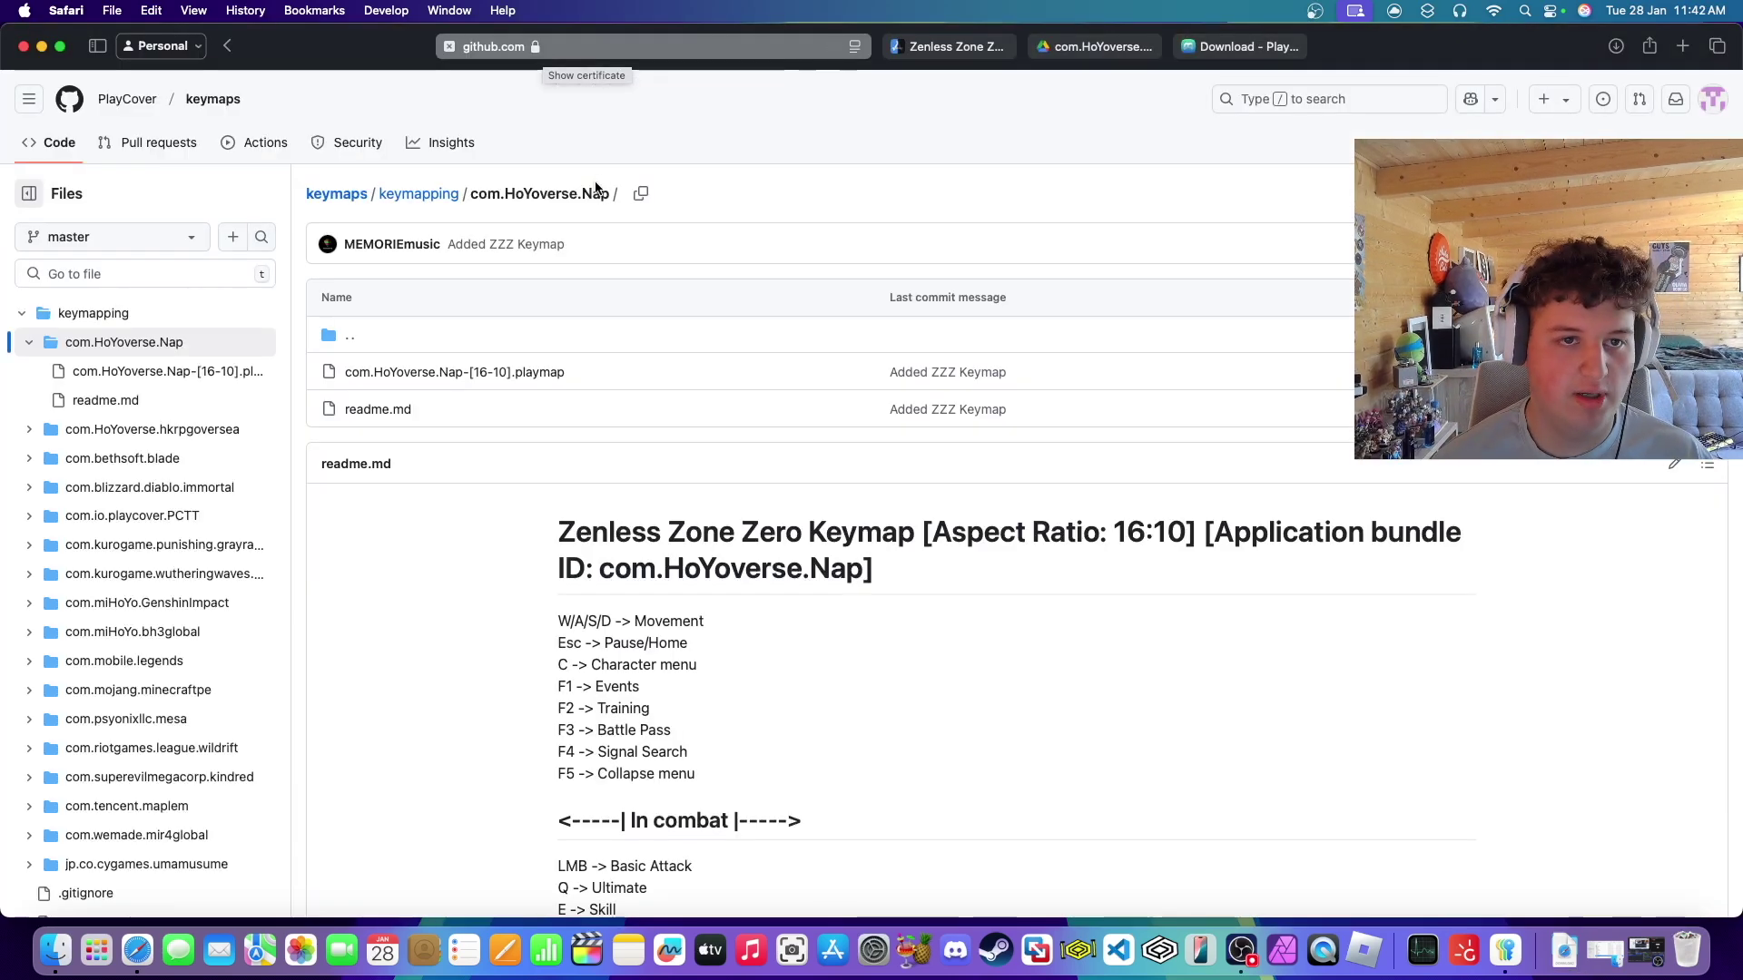
Step: Download the PlayCover keymaps repository as a ZIP from its main GitHub page
left_click(355, 197)
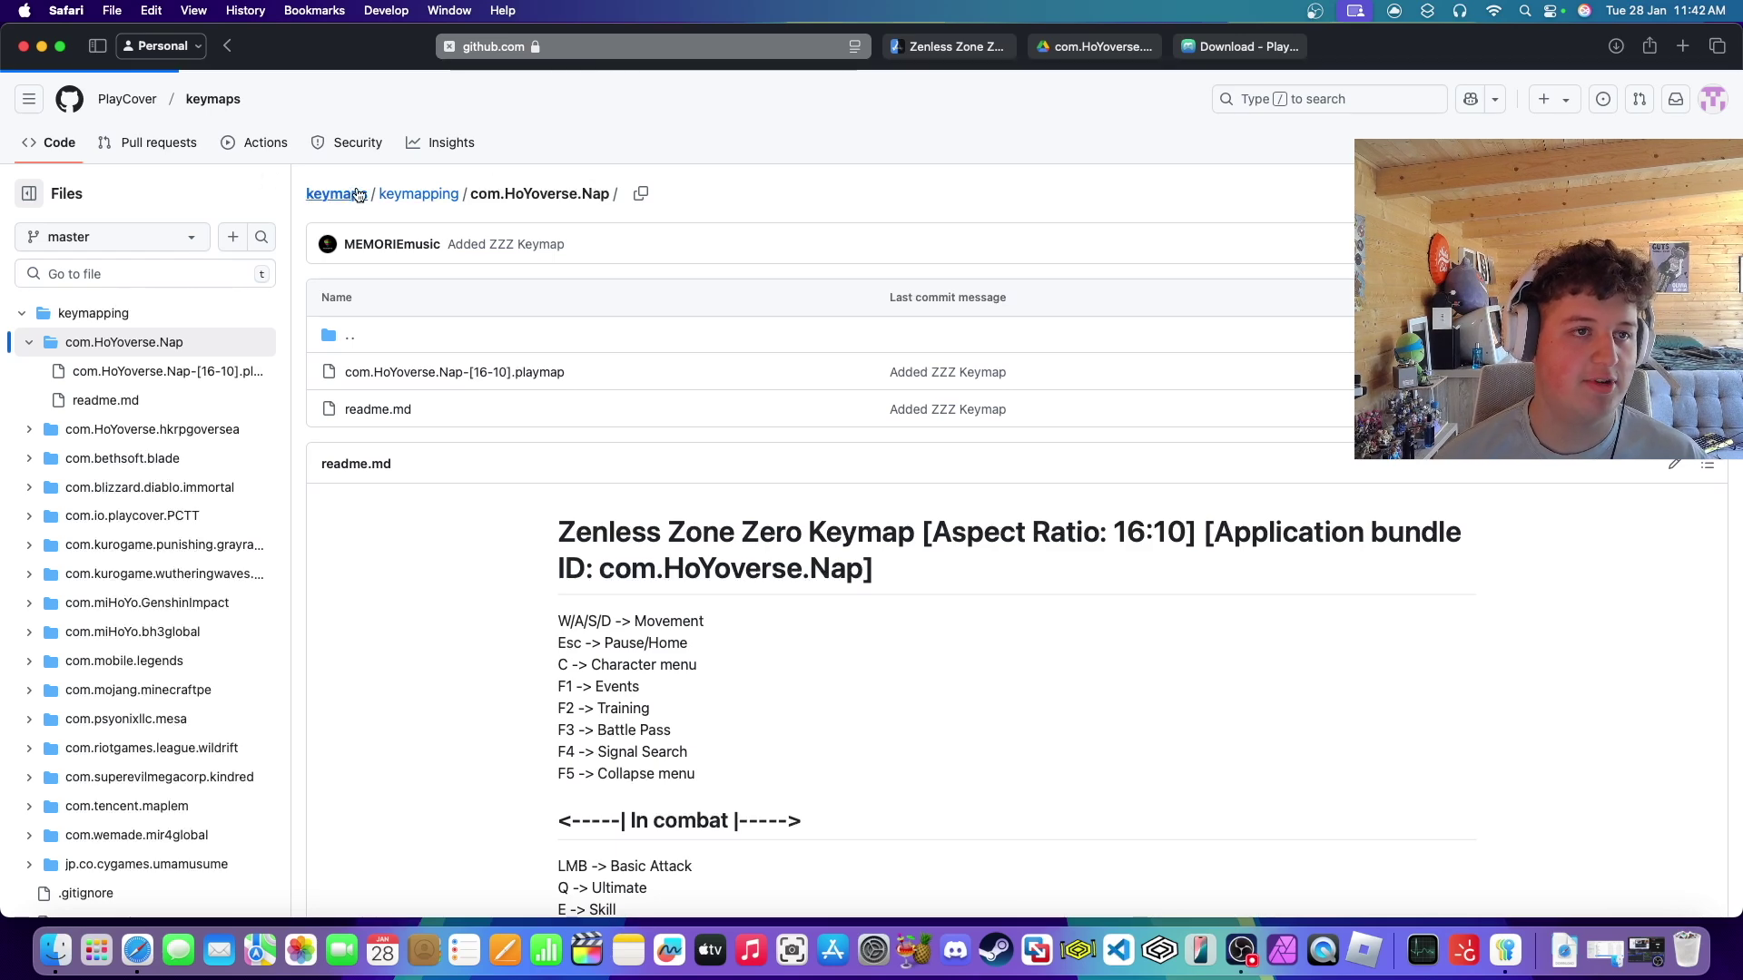
left_click(1096, 260)
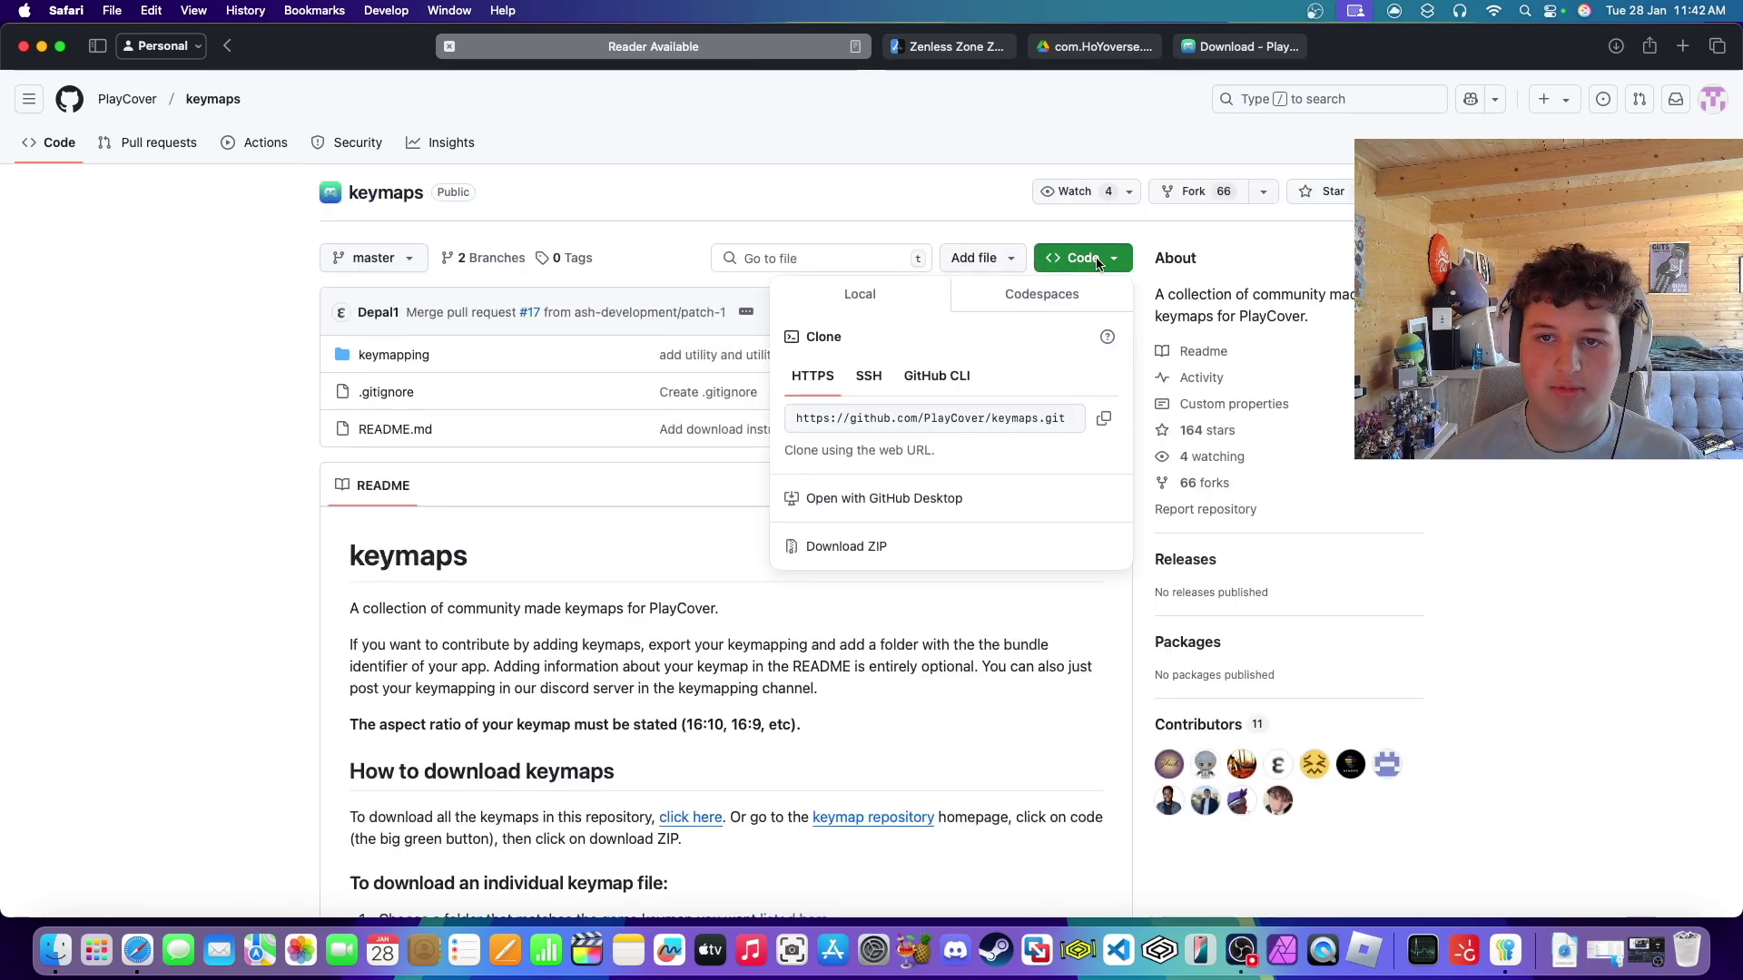
left_click(917, 552)
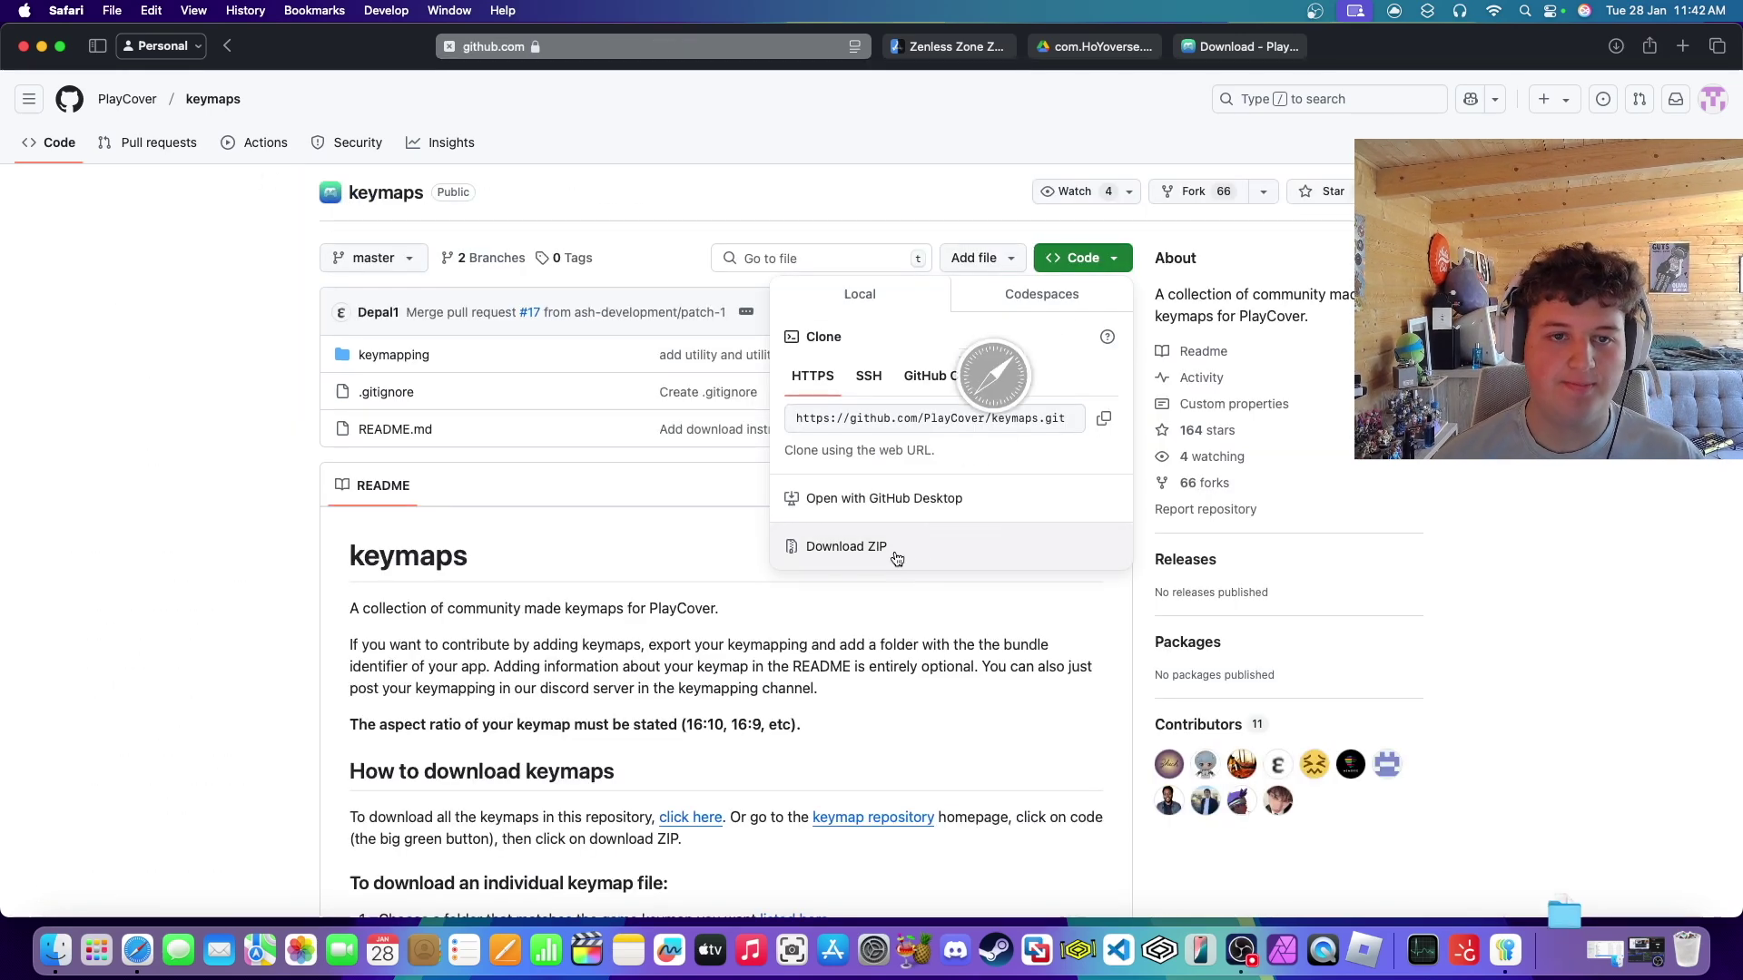
Step: Close Safari and copy PlayCover from PlayCover_3.1.0.dmg in Downloads into Applications
left_click(23, 47)
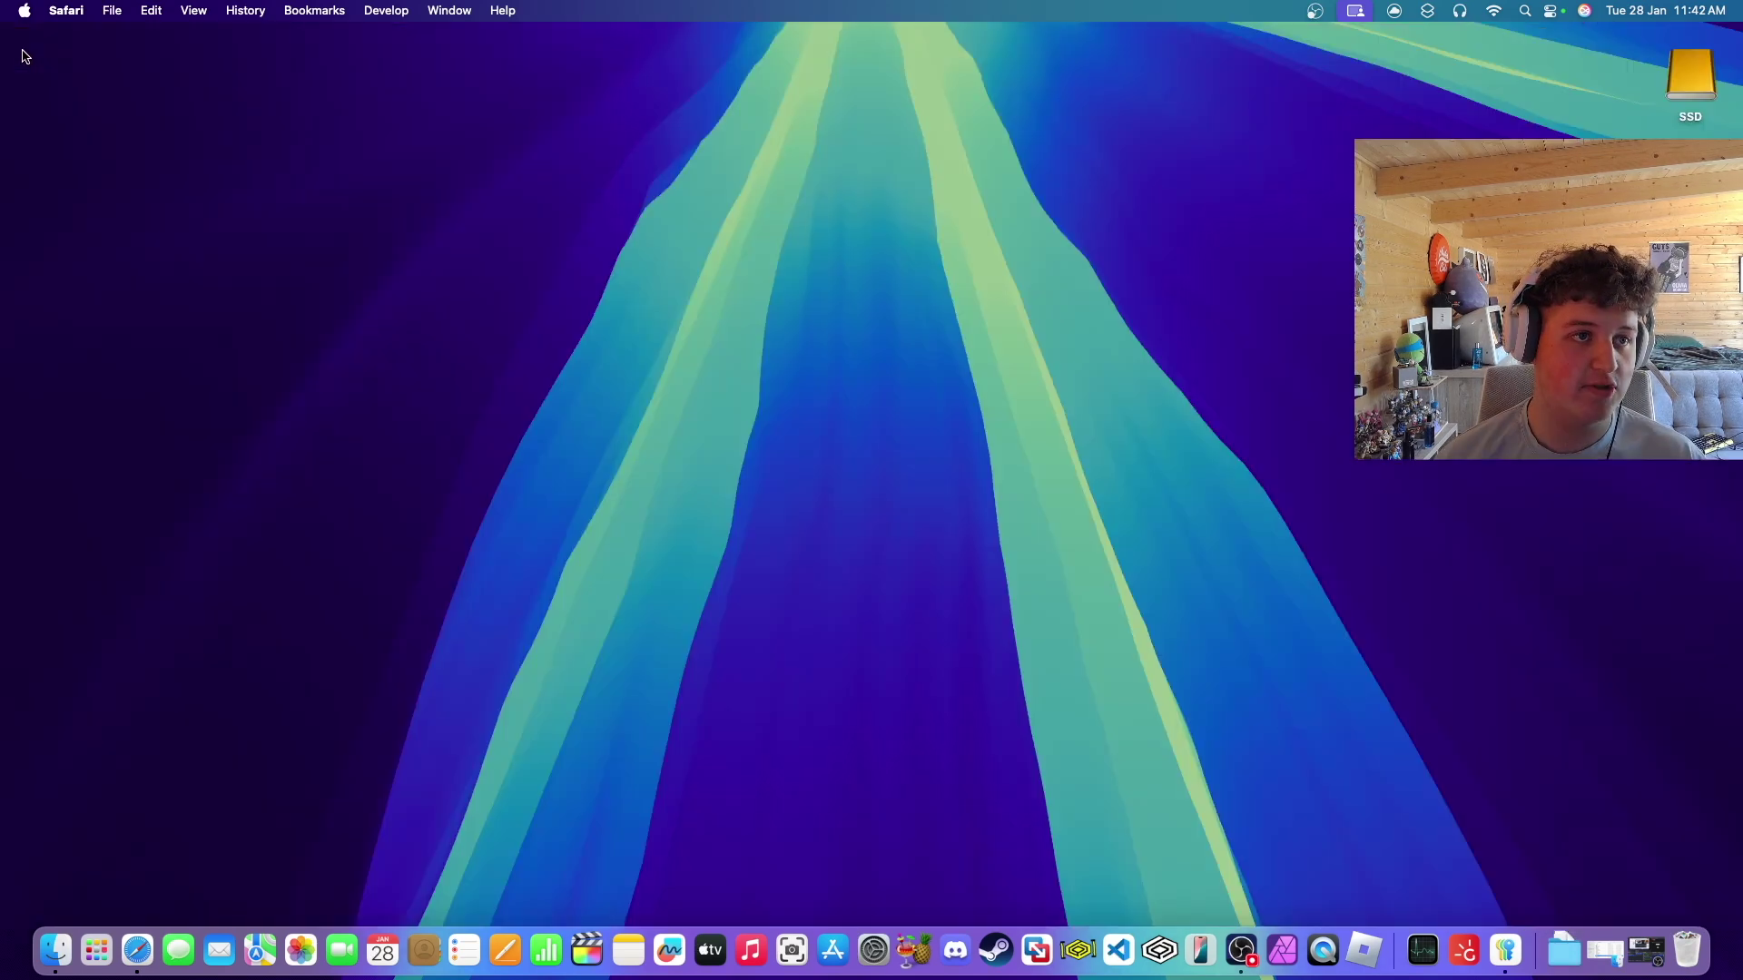
left_click(52, 950)
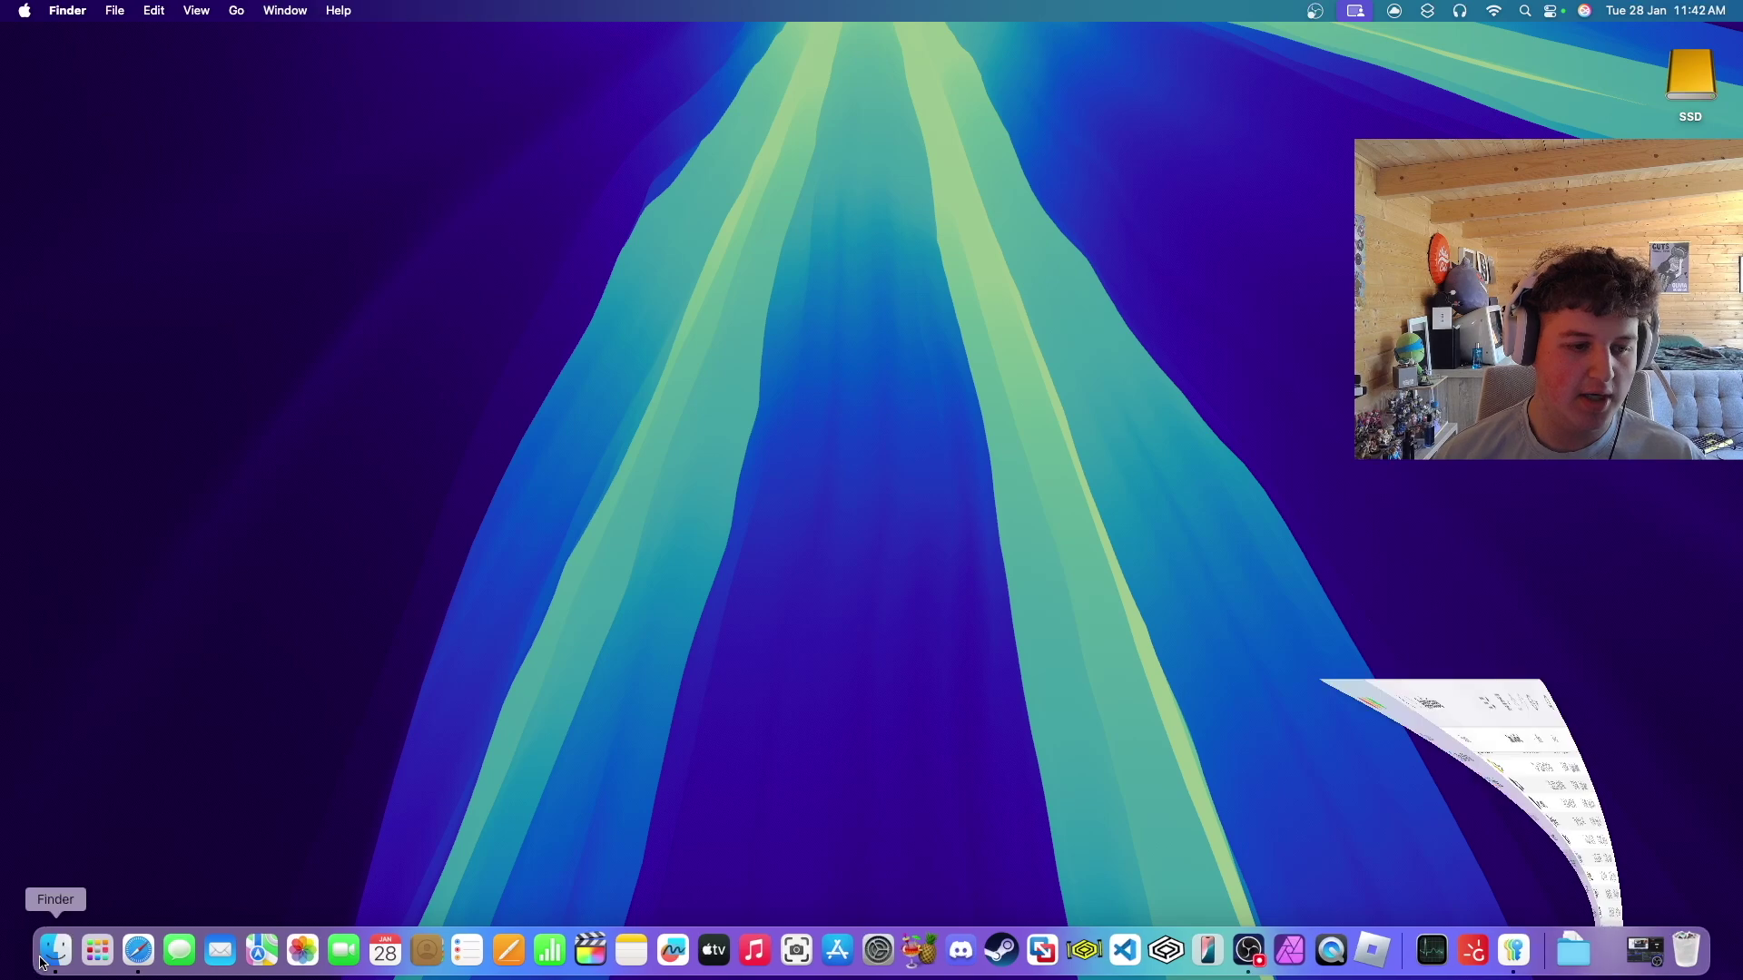
left_click(536, 410)
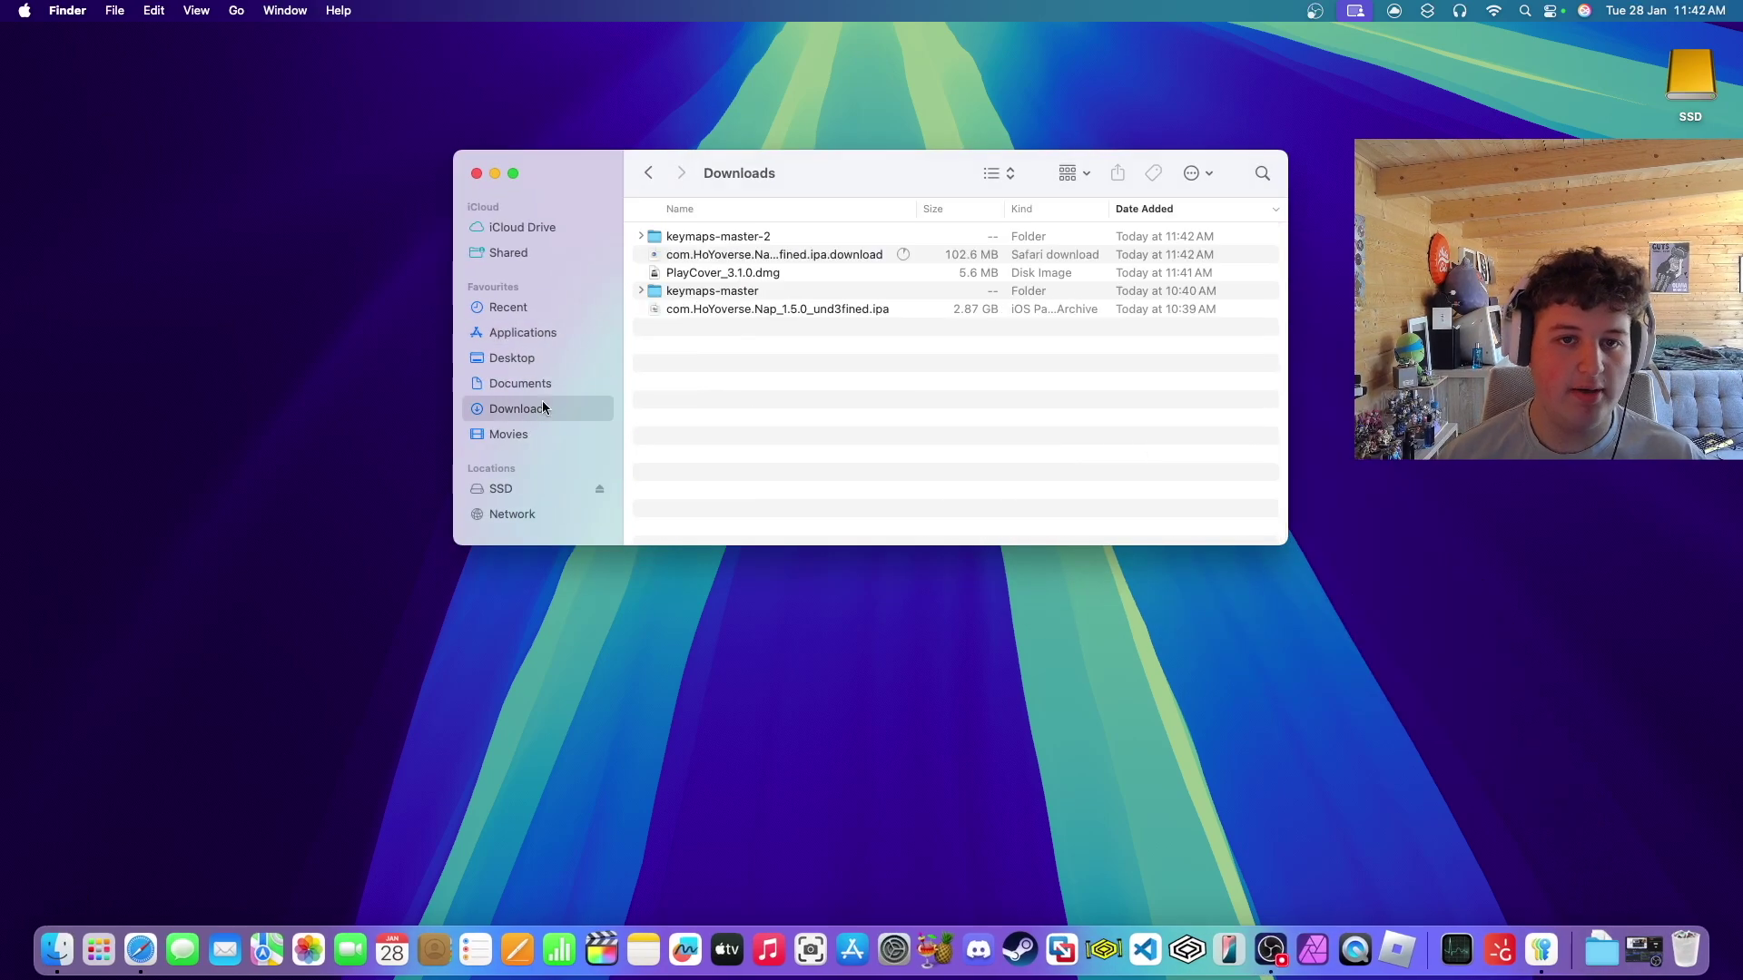
left_click(742, 274)
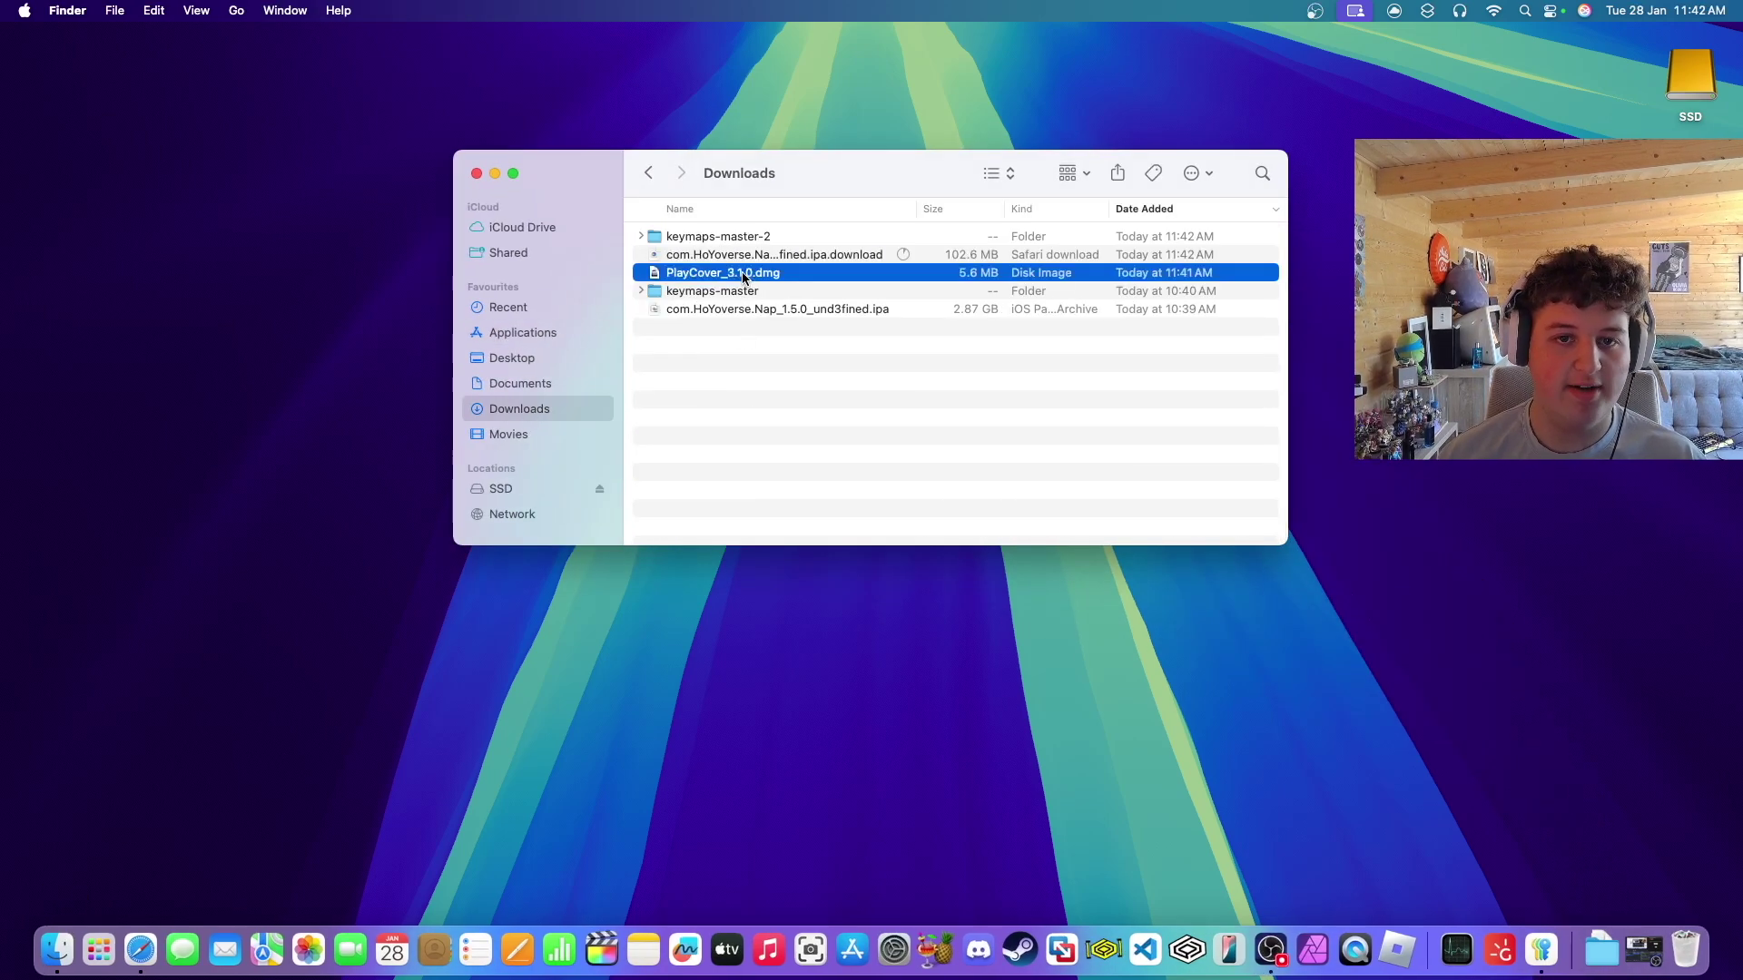
left_click_drag(267, 688, 490, 693)
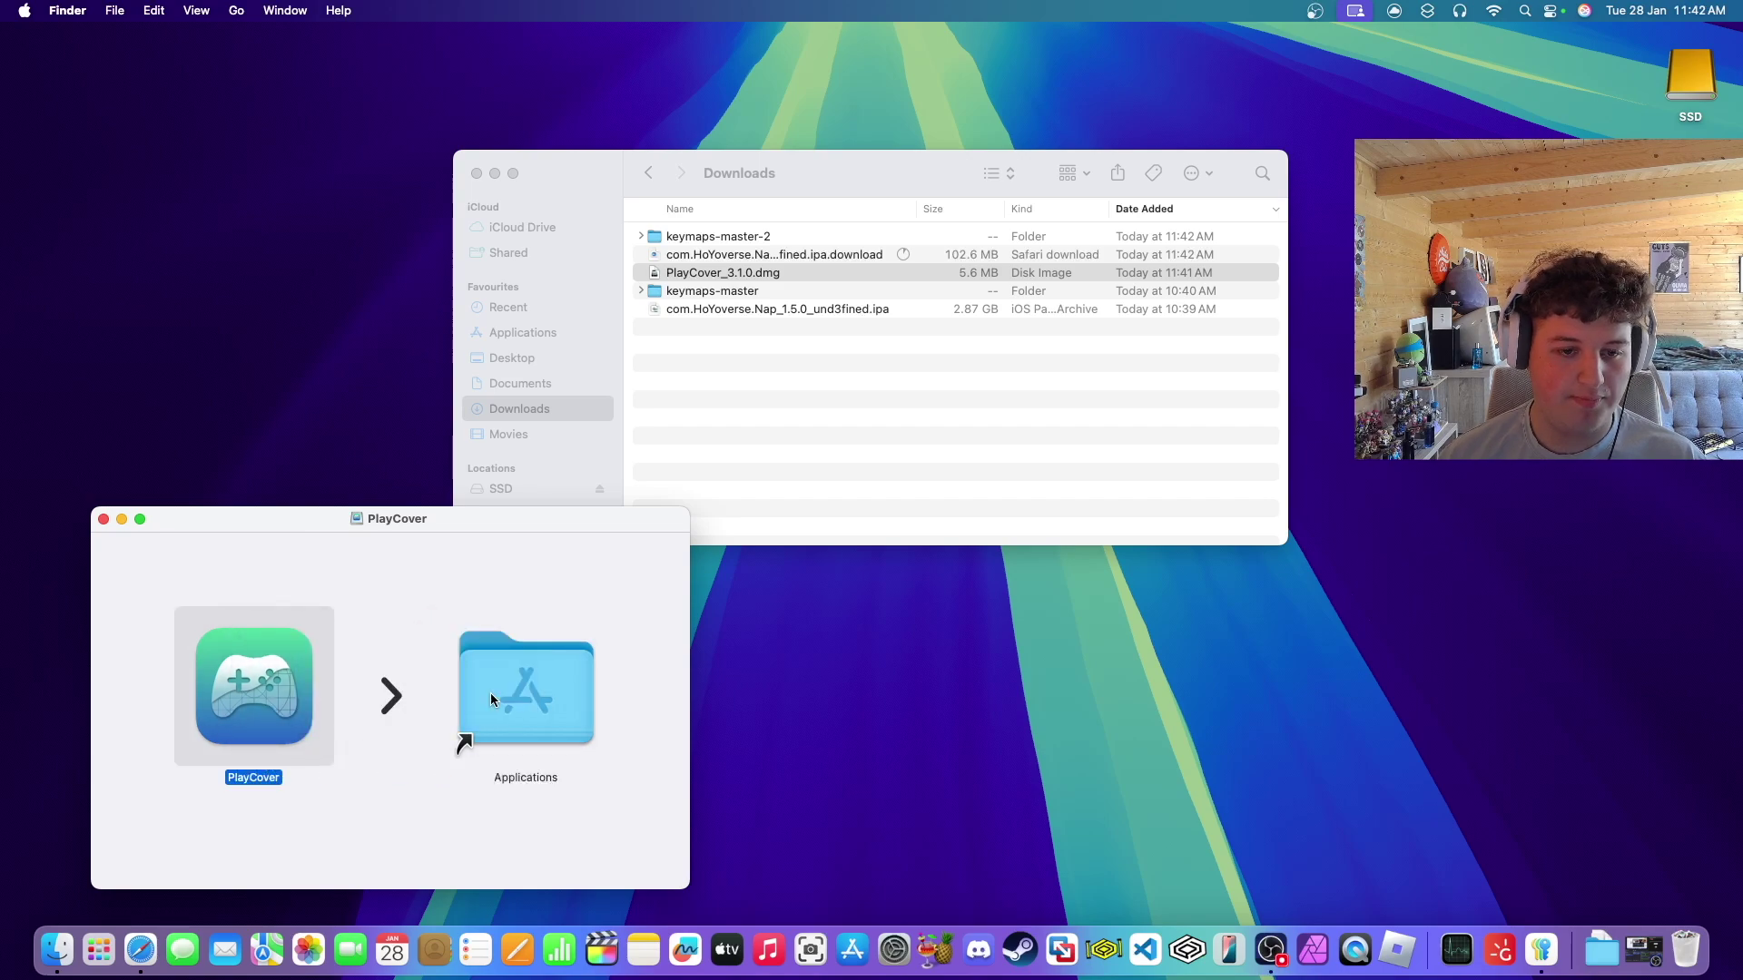
Step: Close the installer window and launch PlayCover from the Applications folder
left_click(102, 519)
left_click(537, 336)
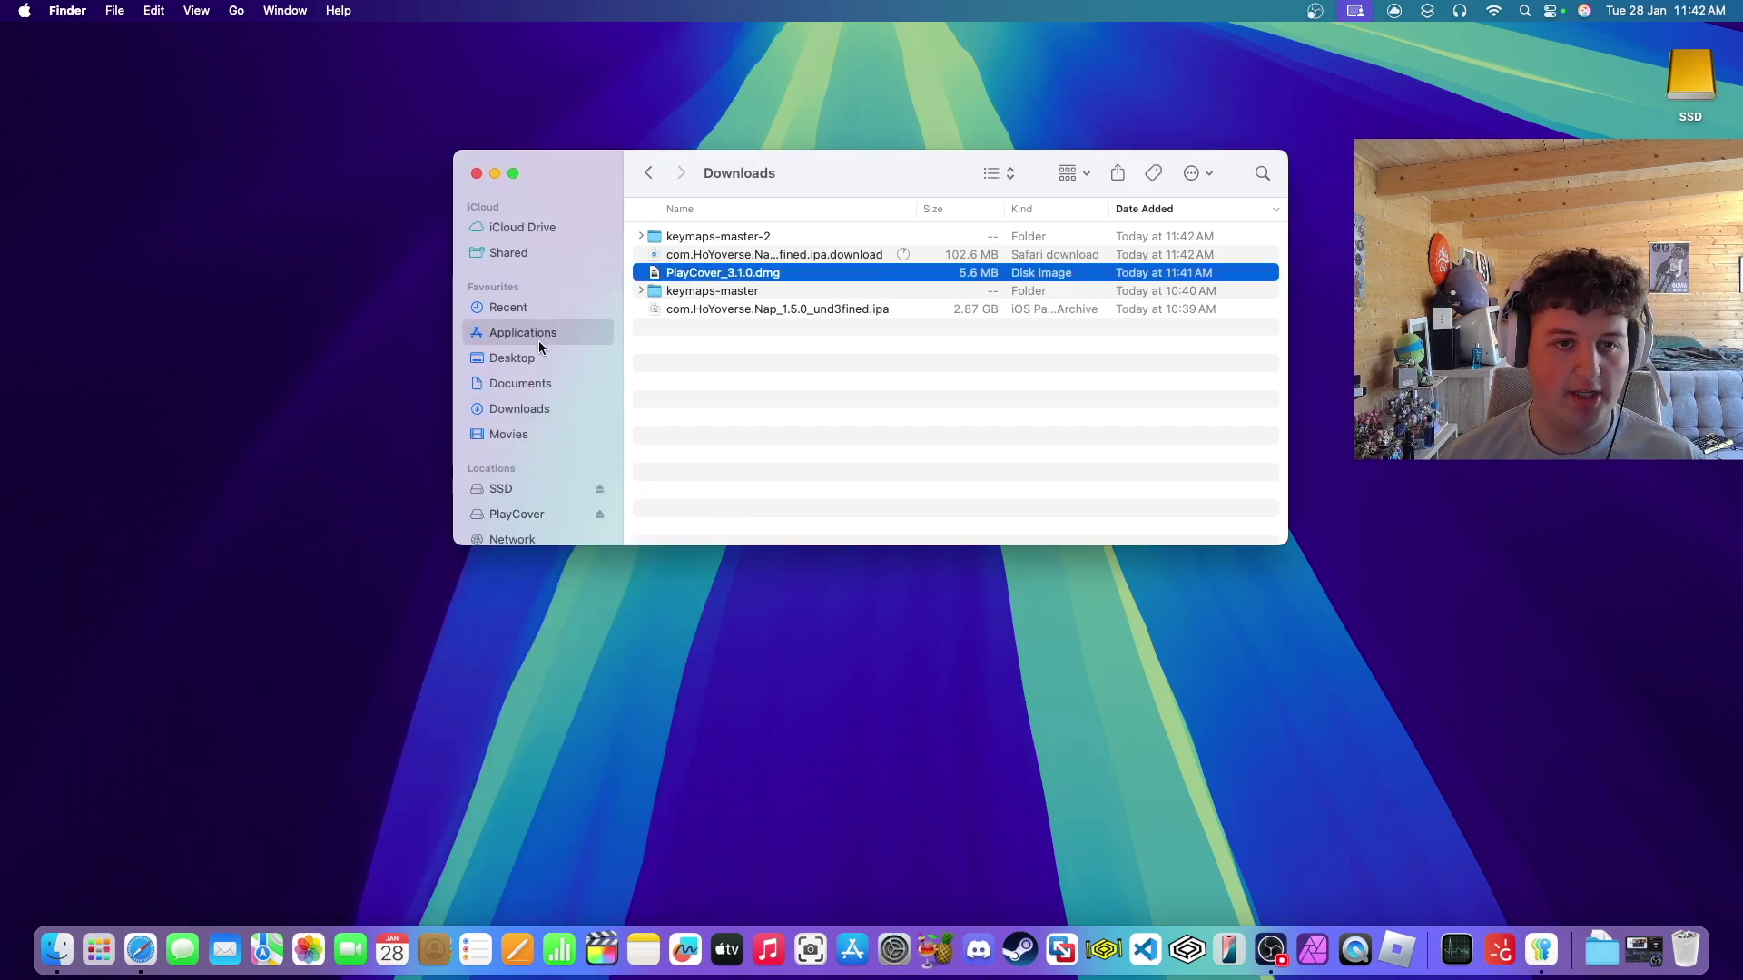
scroll(852, 394, "down", 5)
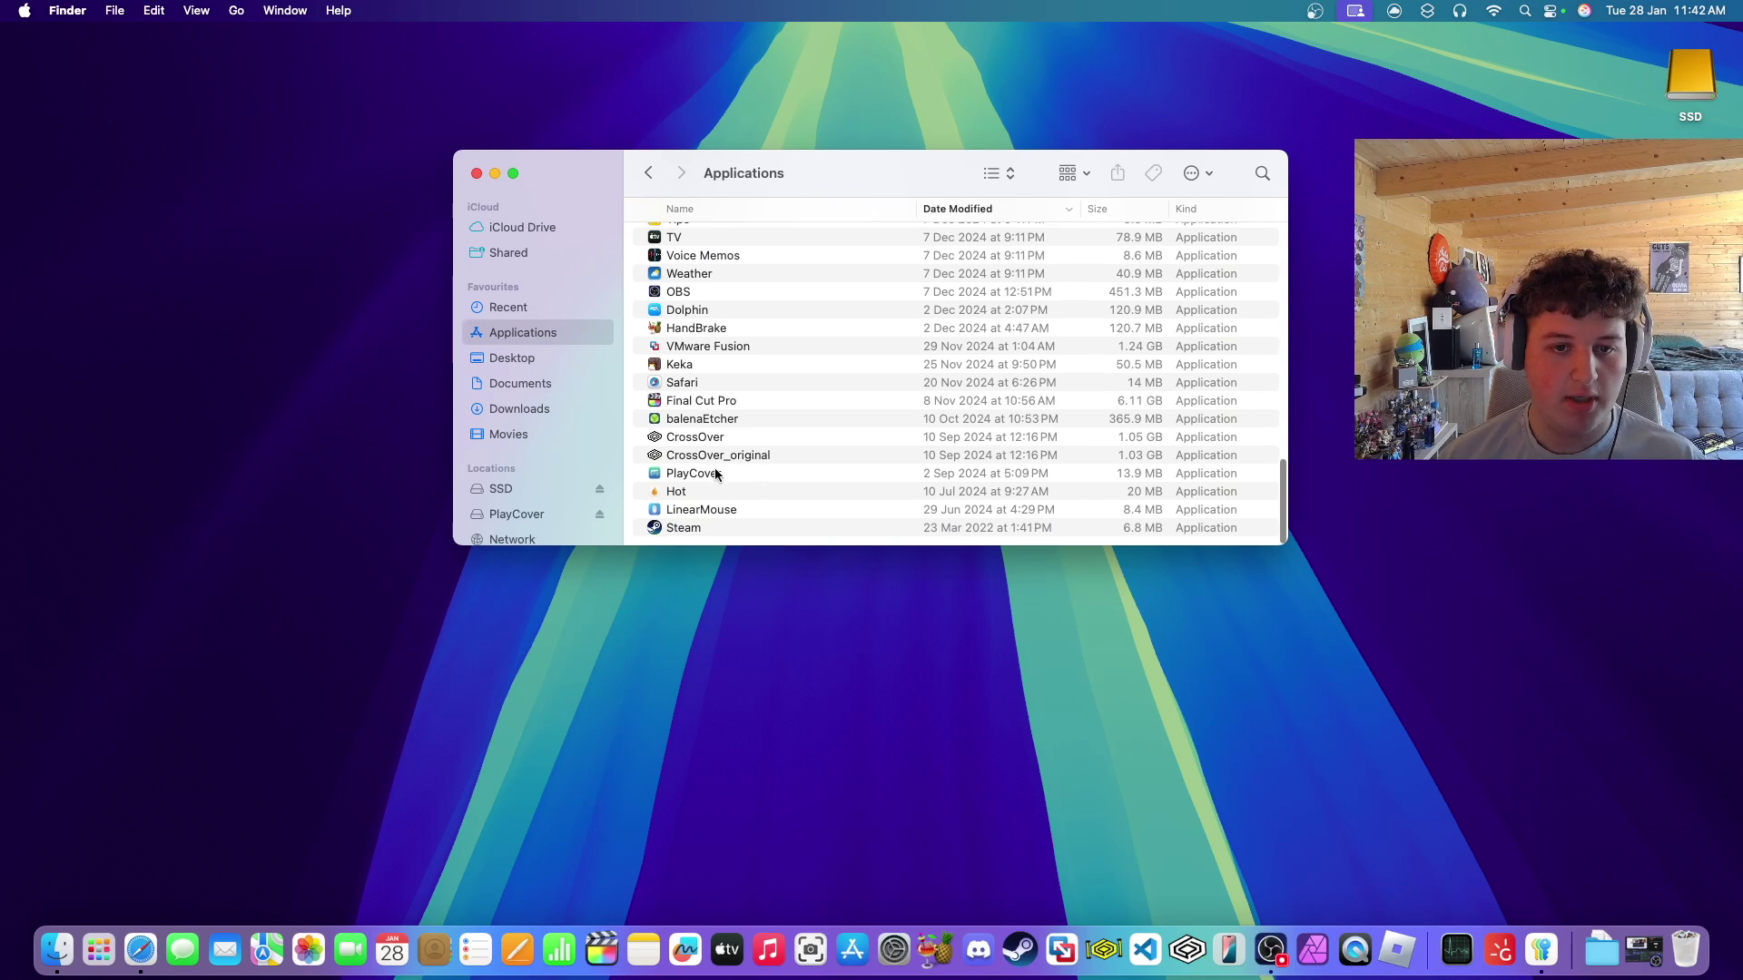
double_click(716, 473)
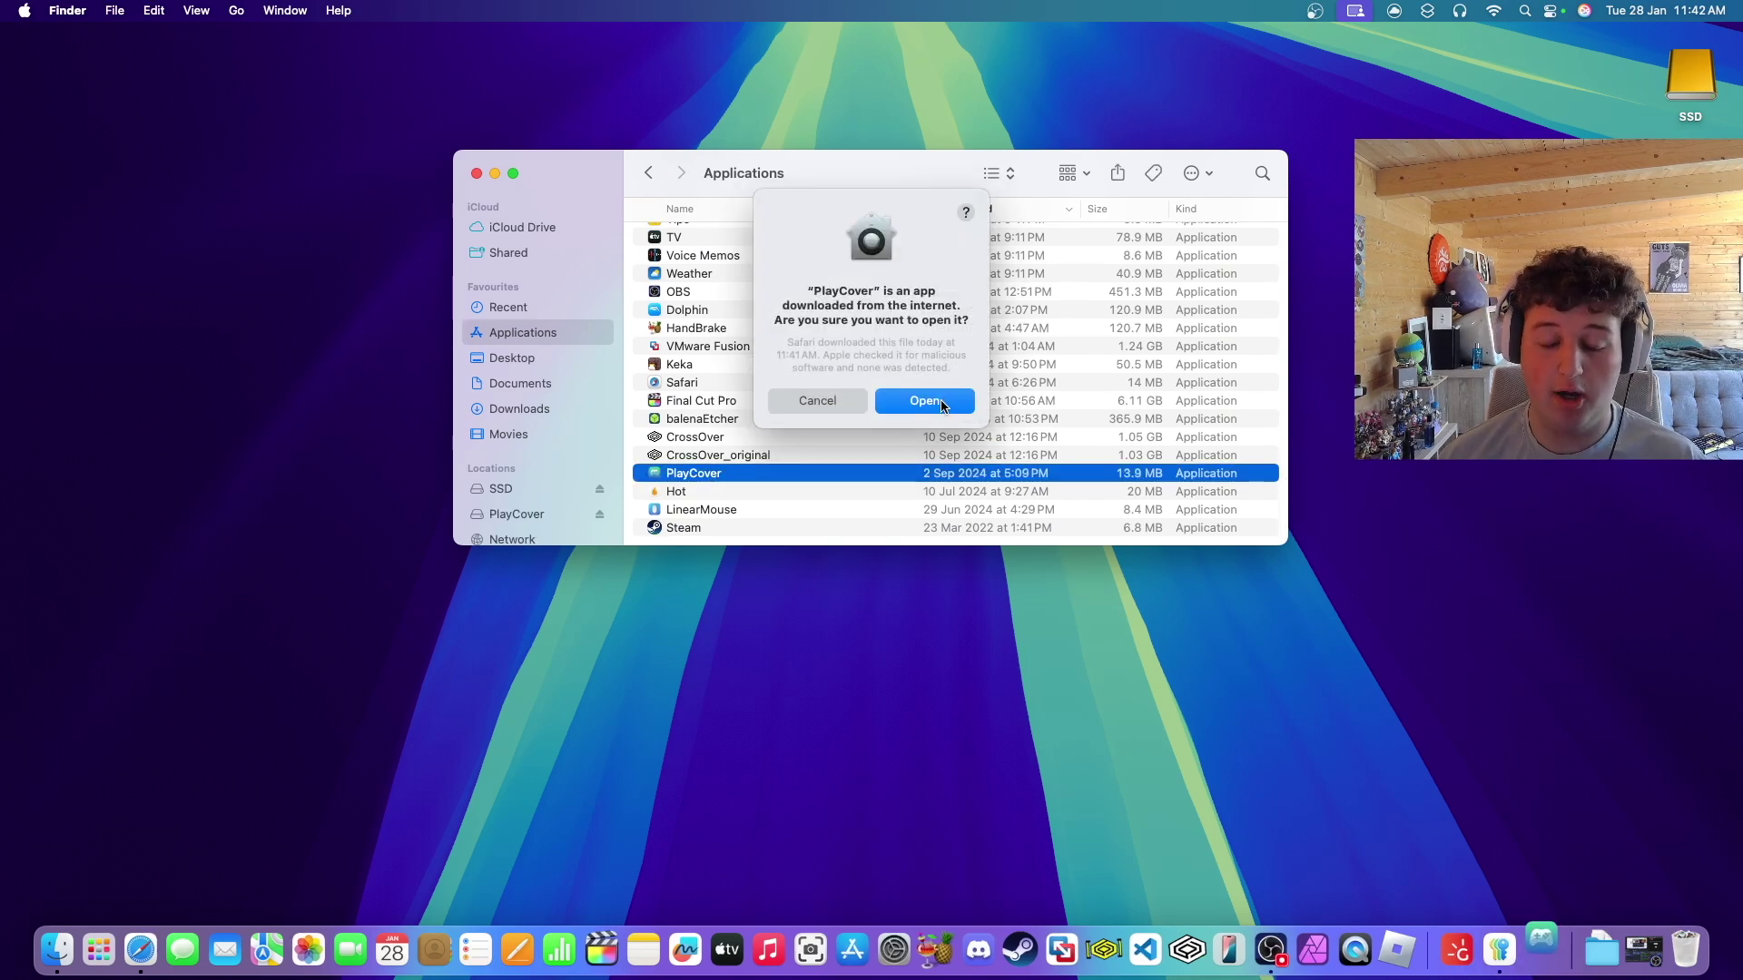
Step: Confirm opening PlayCover and drag com.HoYoverse.Nap_1.5.0_und3fined.ipa into its App Library
left_click(941, 402)
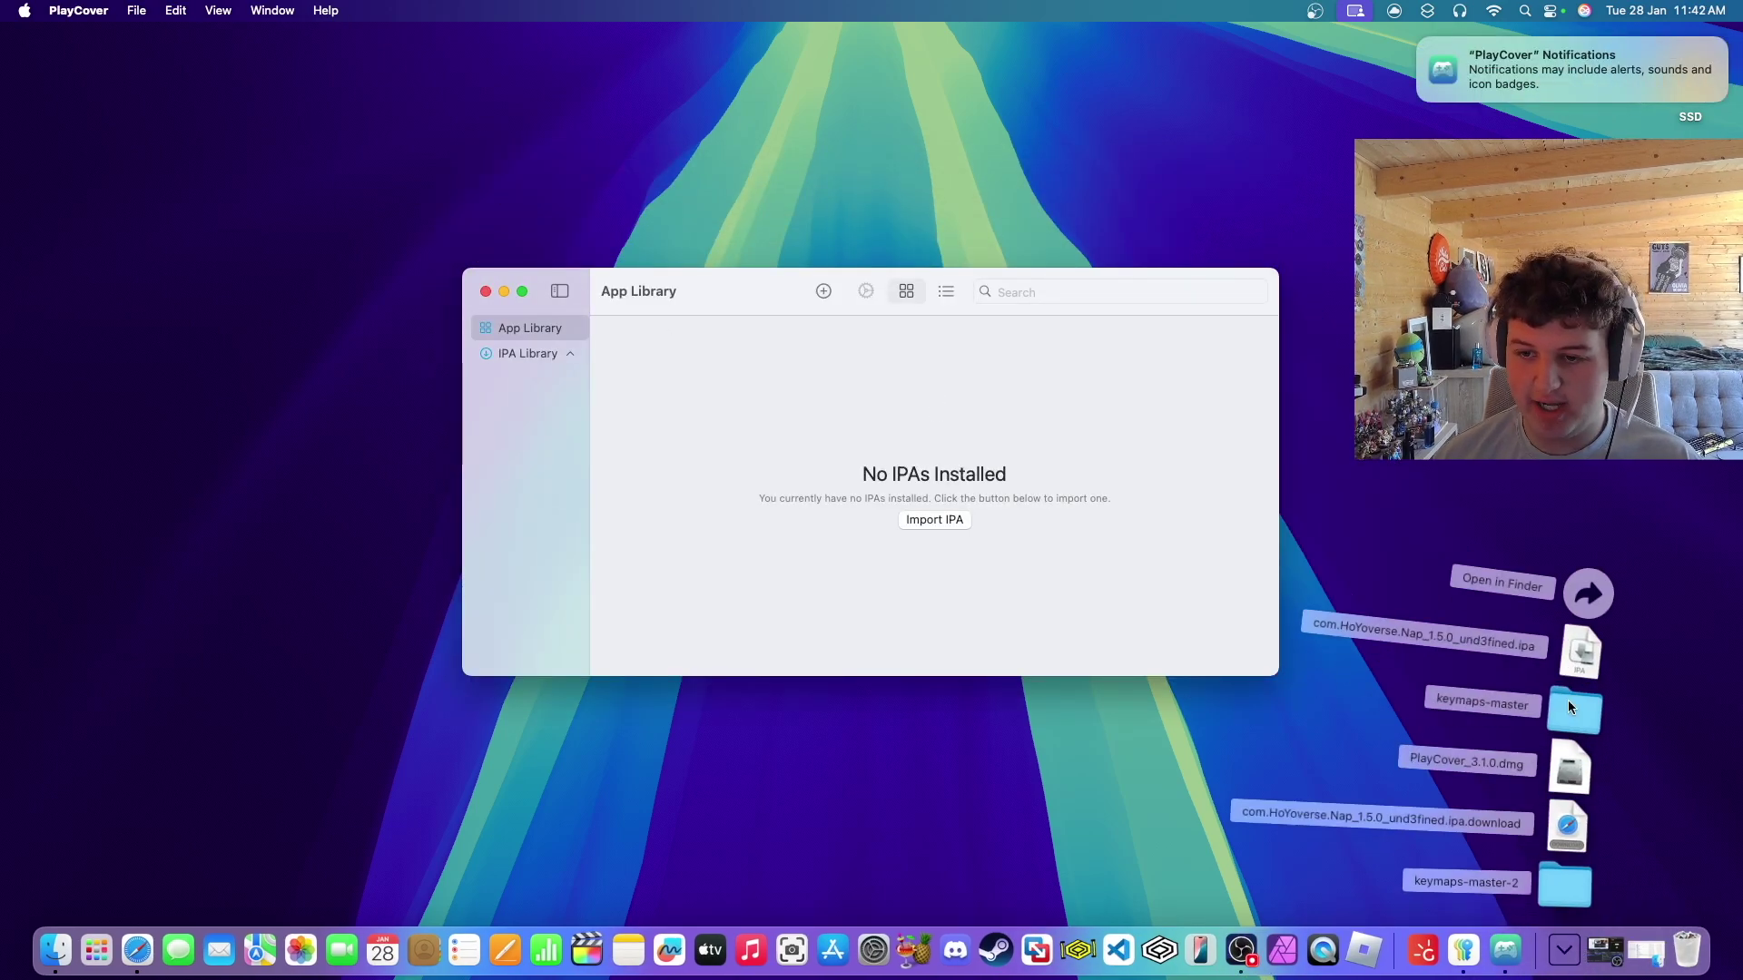
left_click_drag(1595, 672, 899, 520)
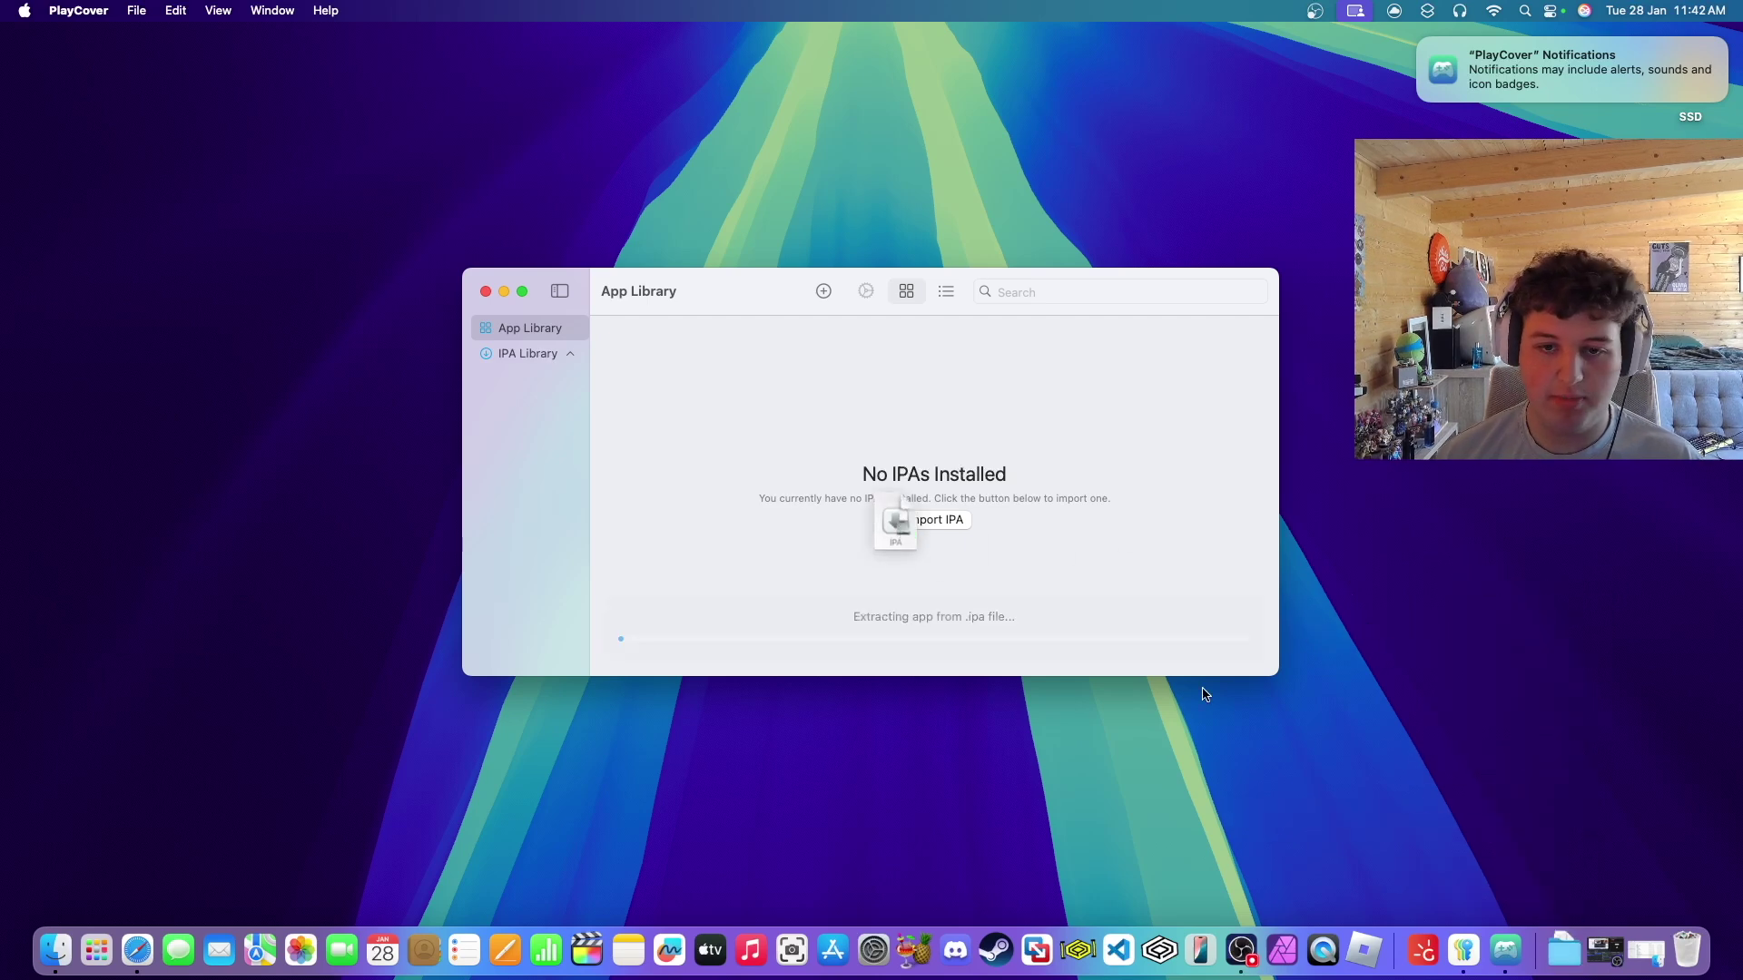
left_click(1563, 950)
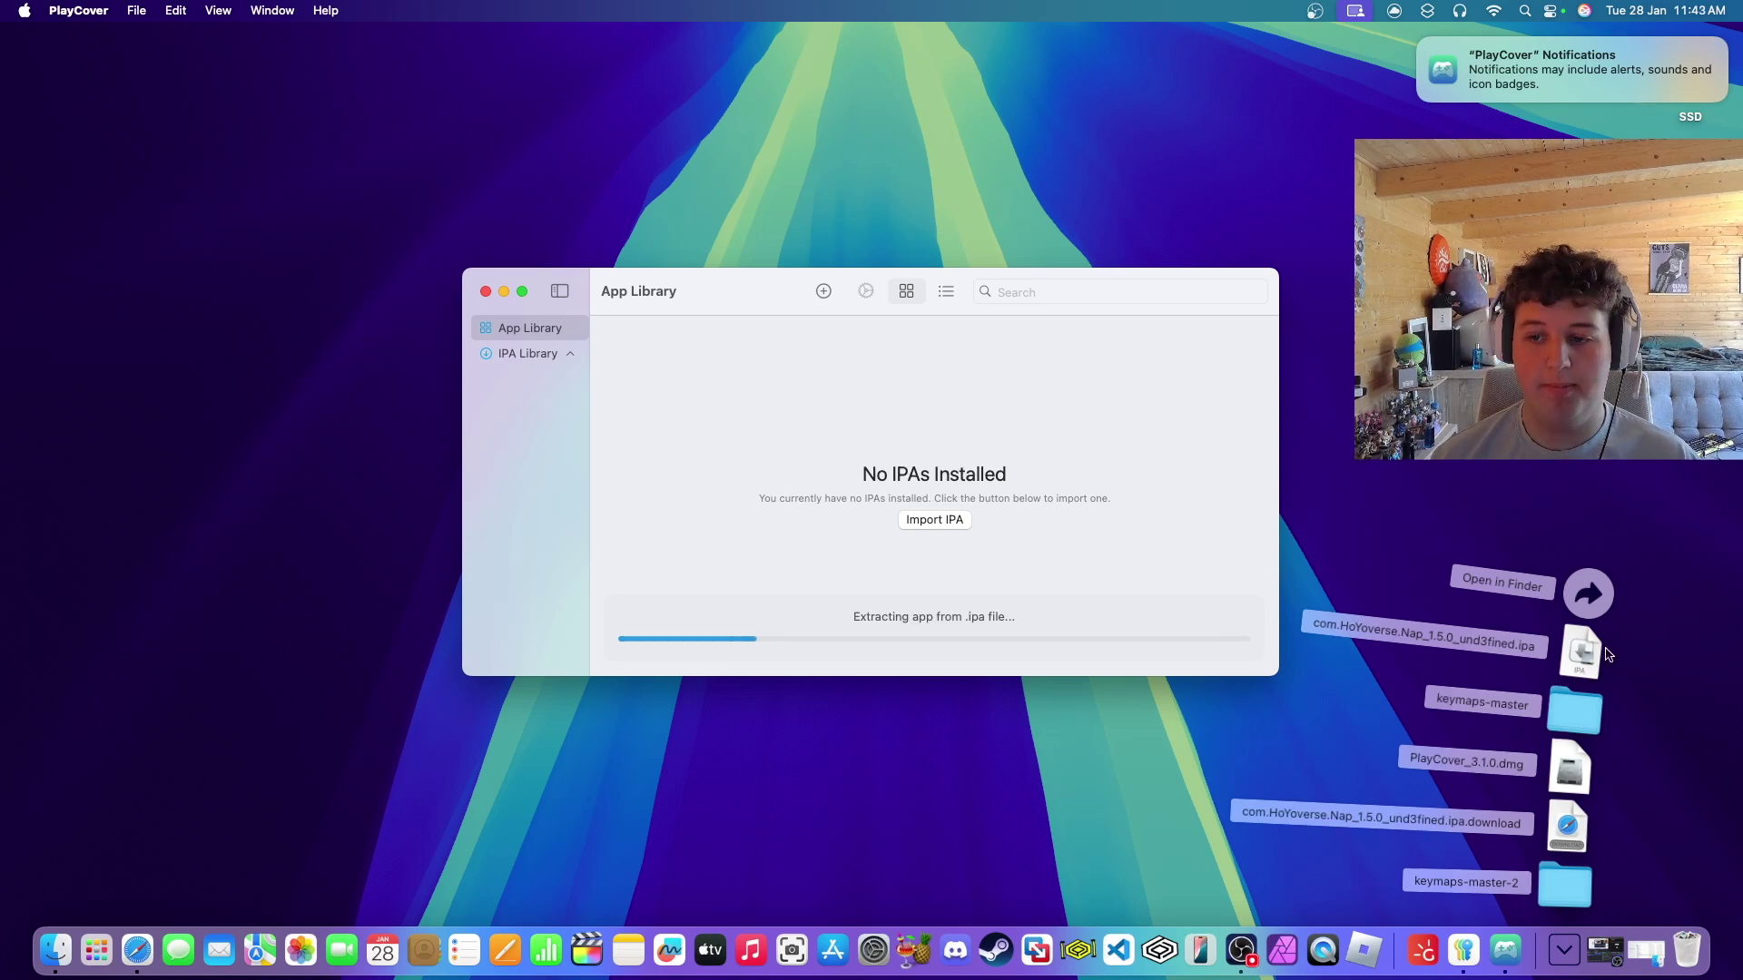
Step: Navigate keymaps-master > keymapping > com.HoYoverse.Nap in Finder and open readme.md
left_click(1595, 717)
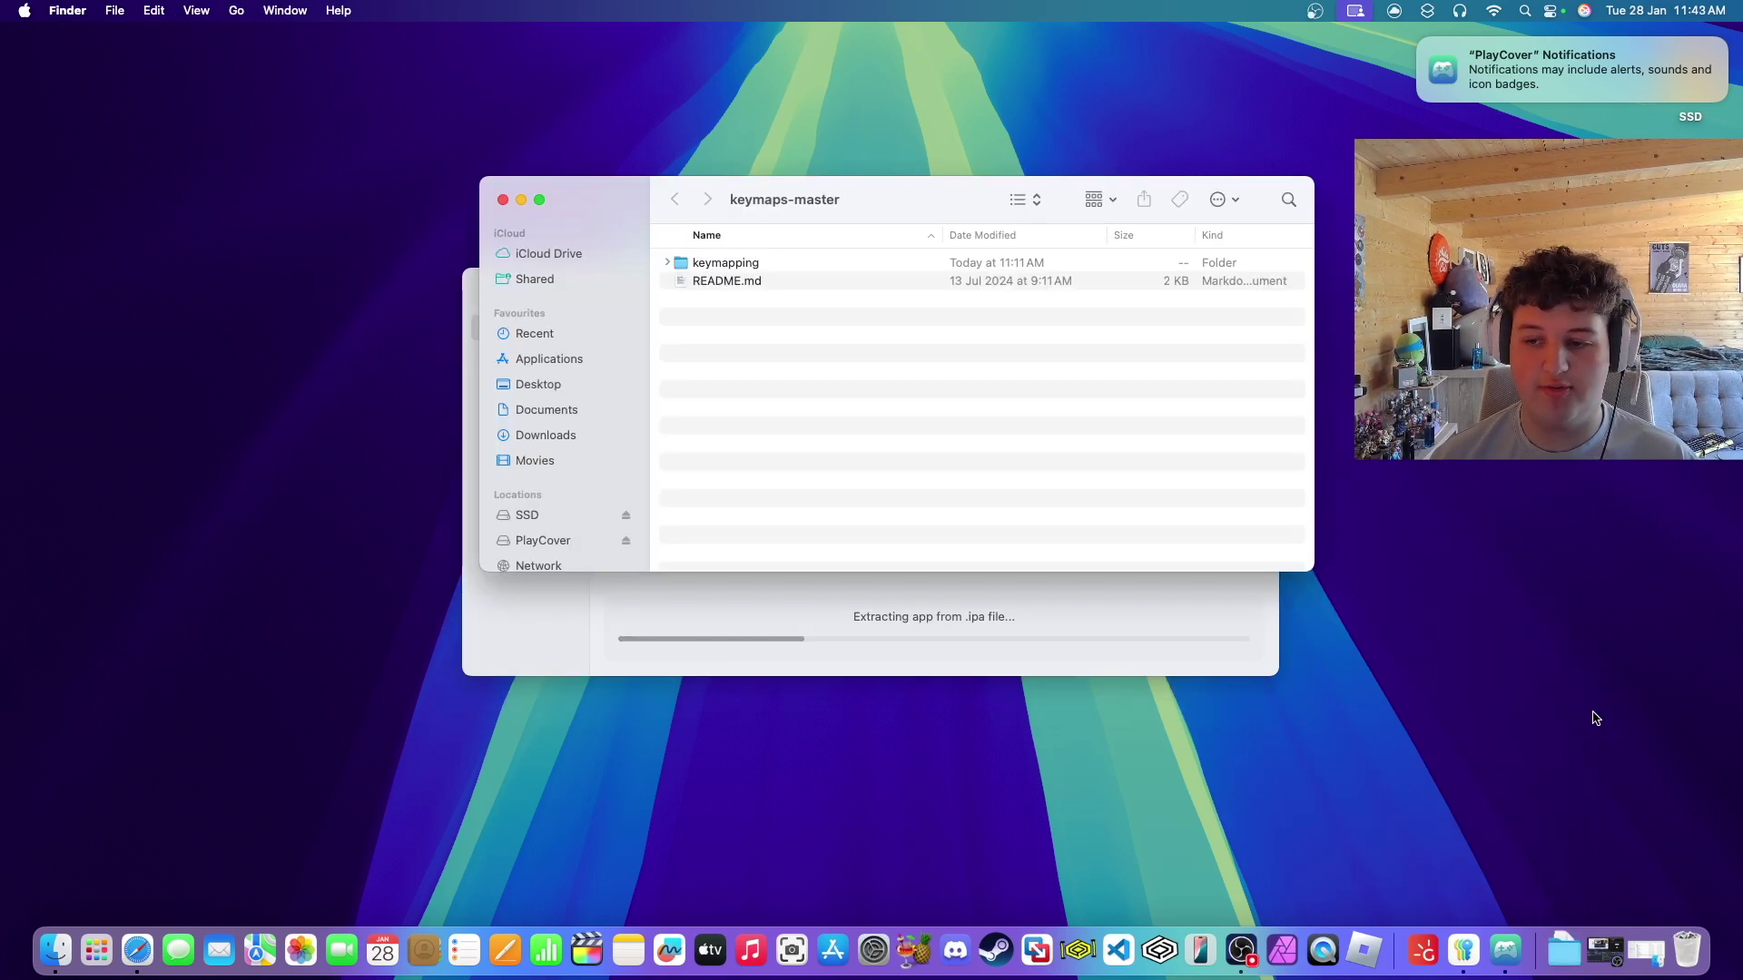
double_click(761, 261)
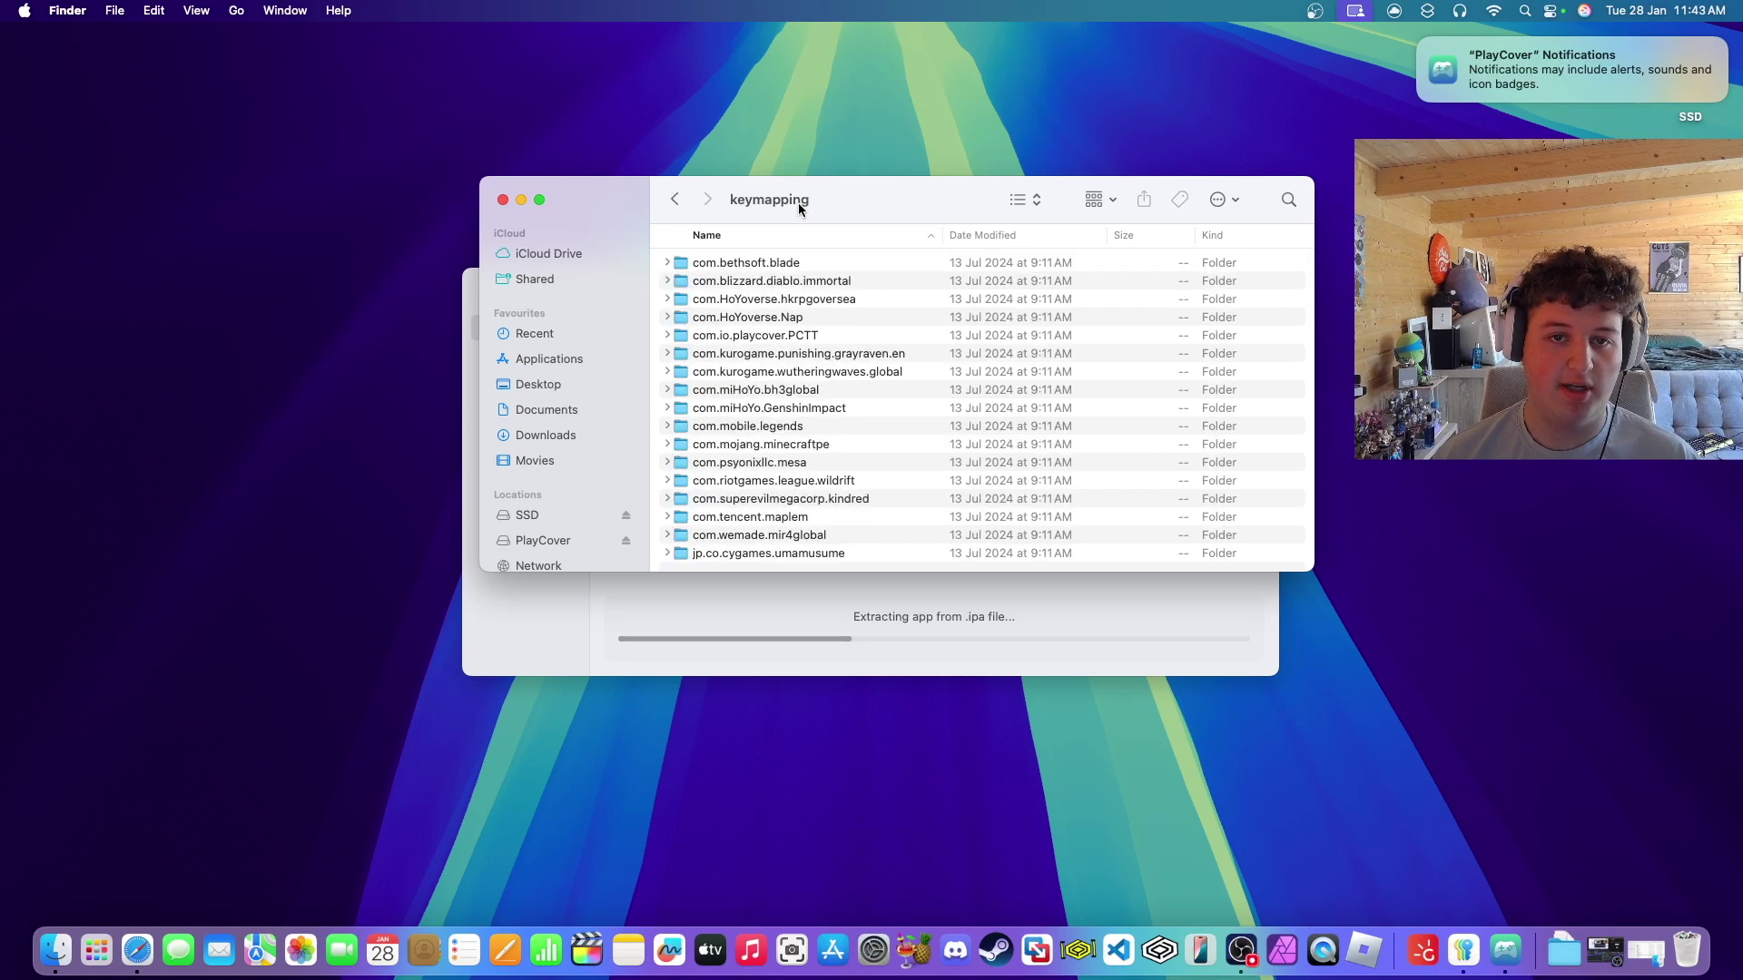
left_click_drag(798, 203, 836, 205)
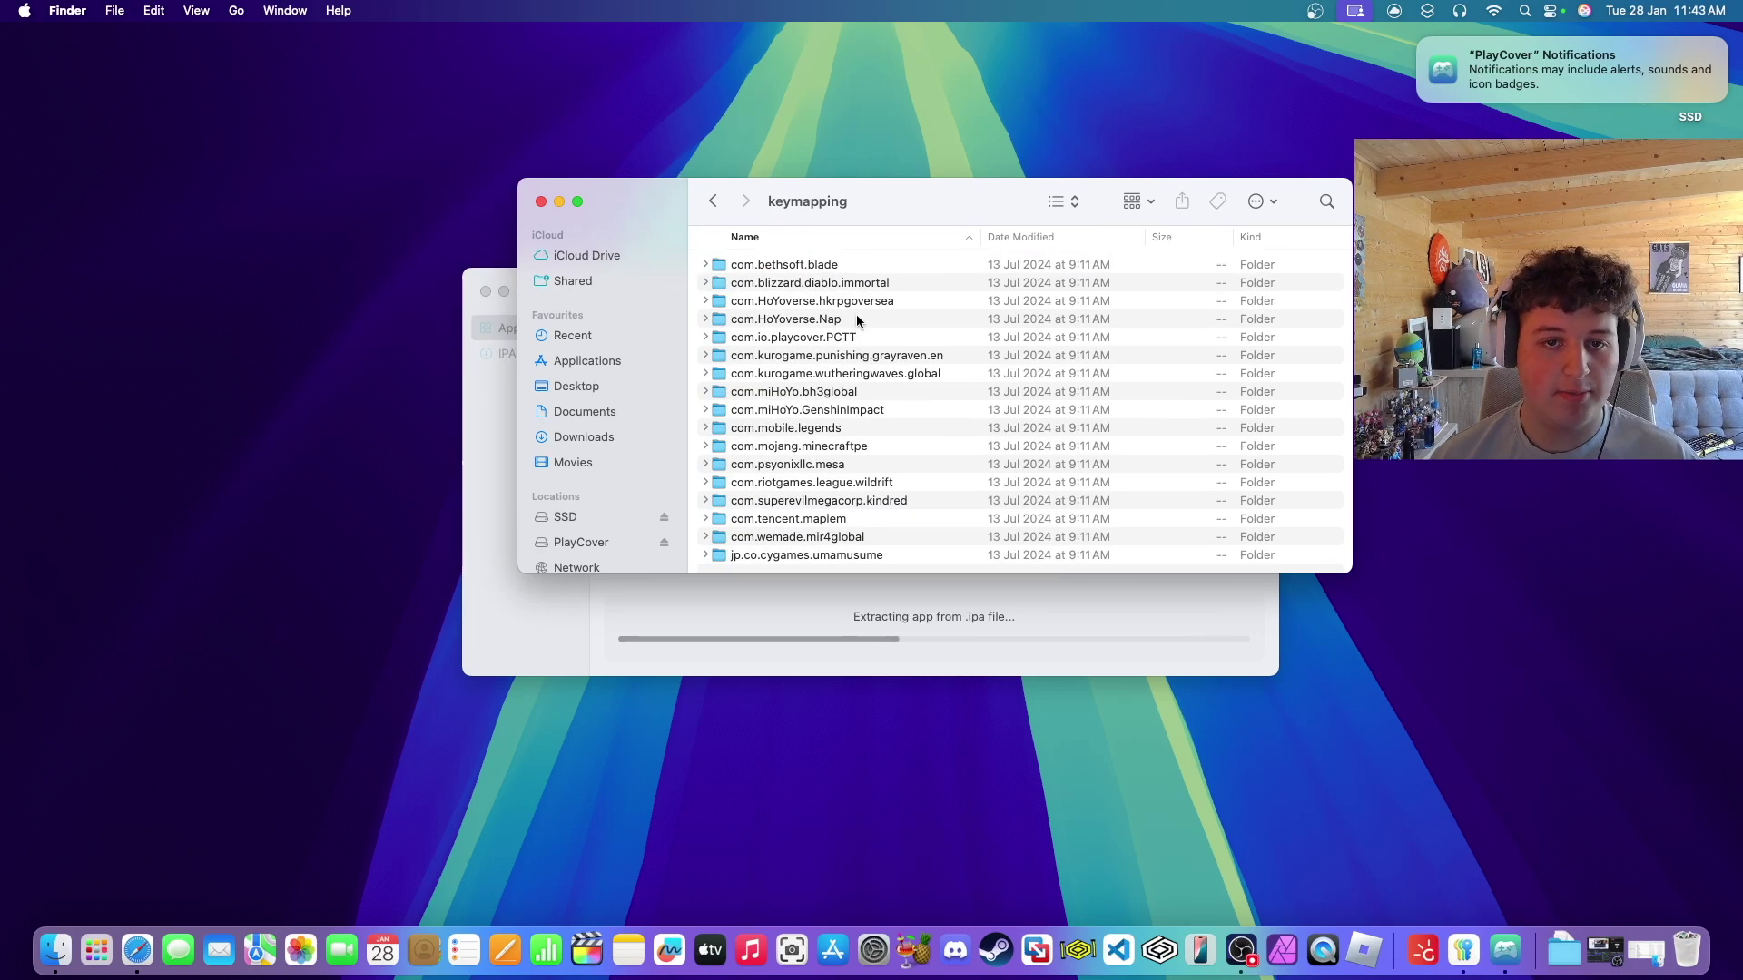
double_click(853, 319)
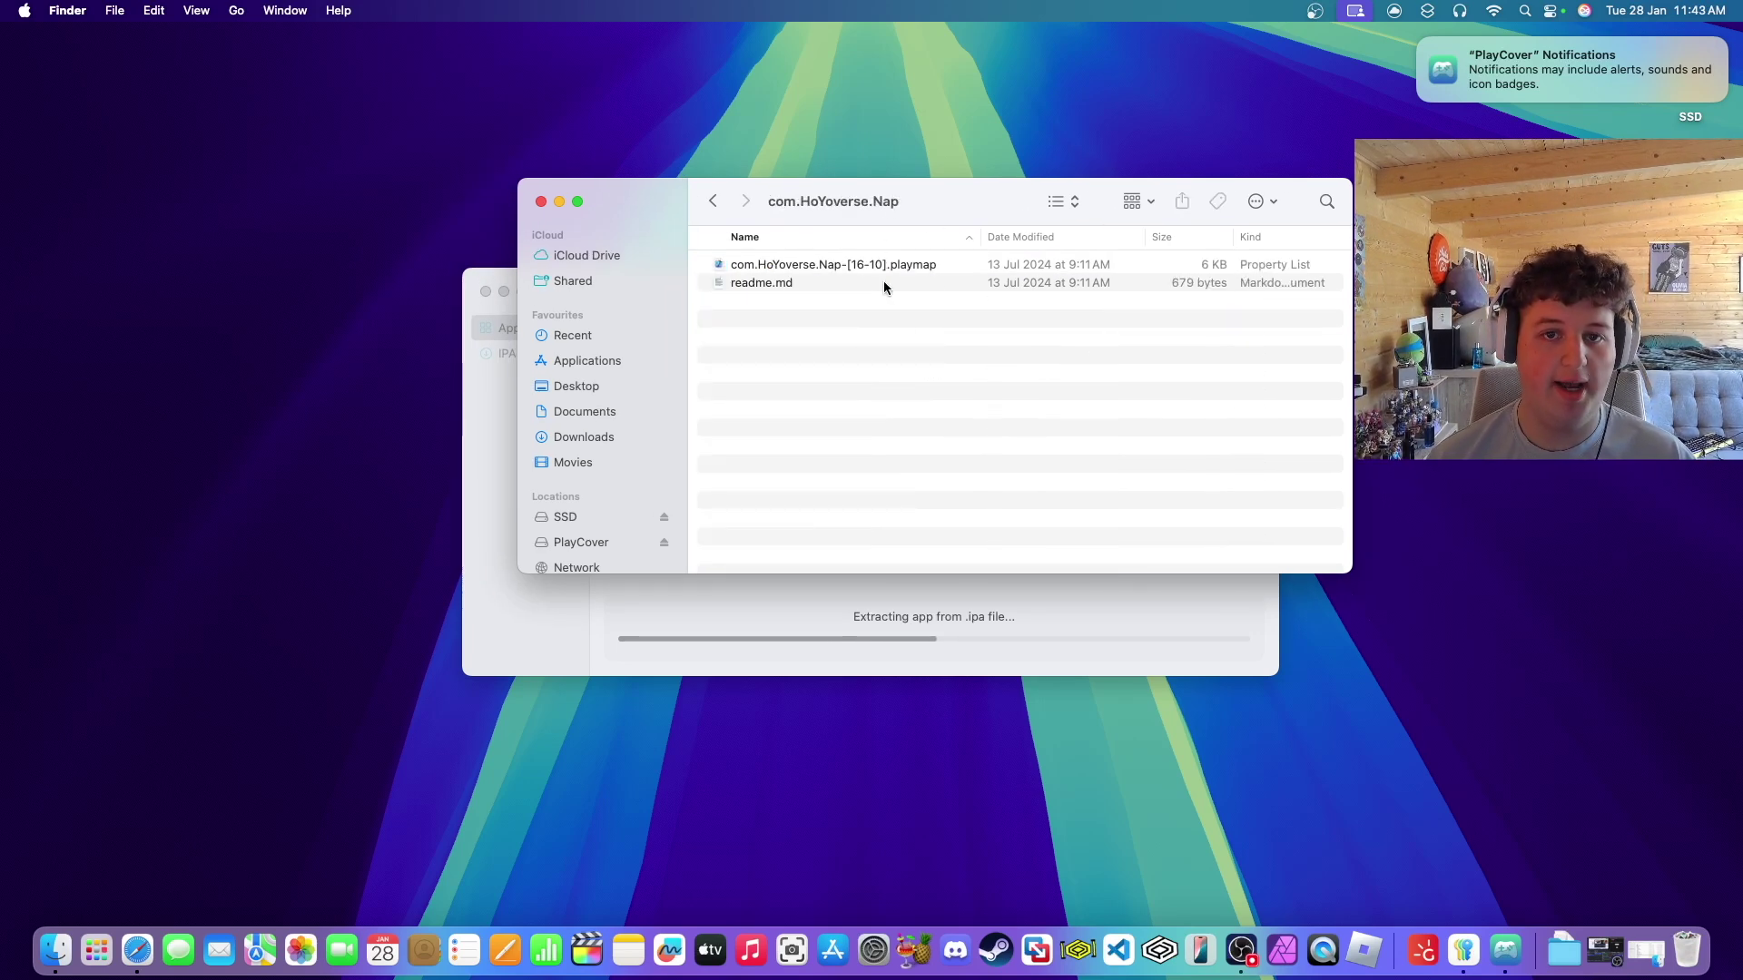
double_click(781, 283)
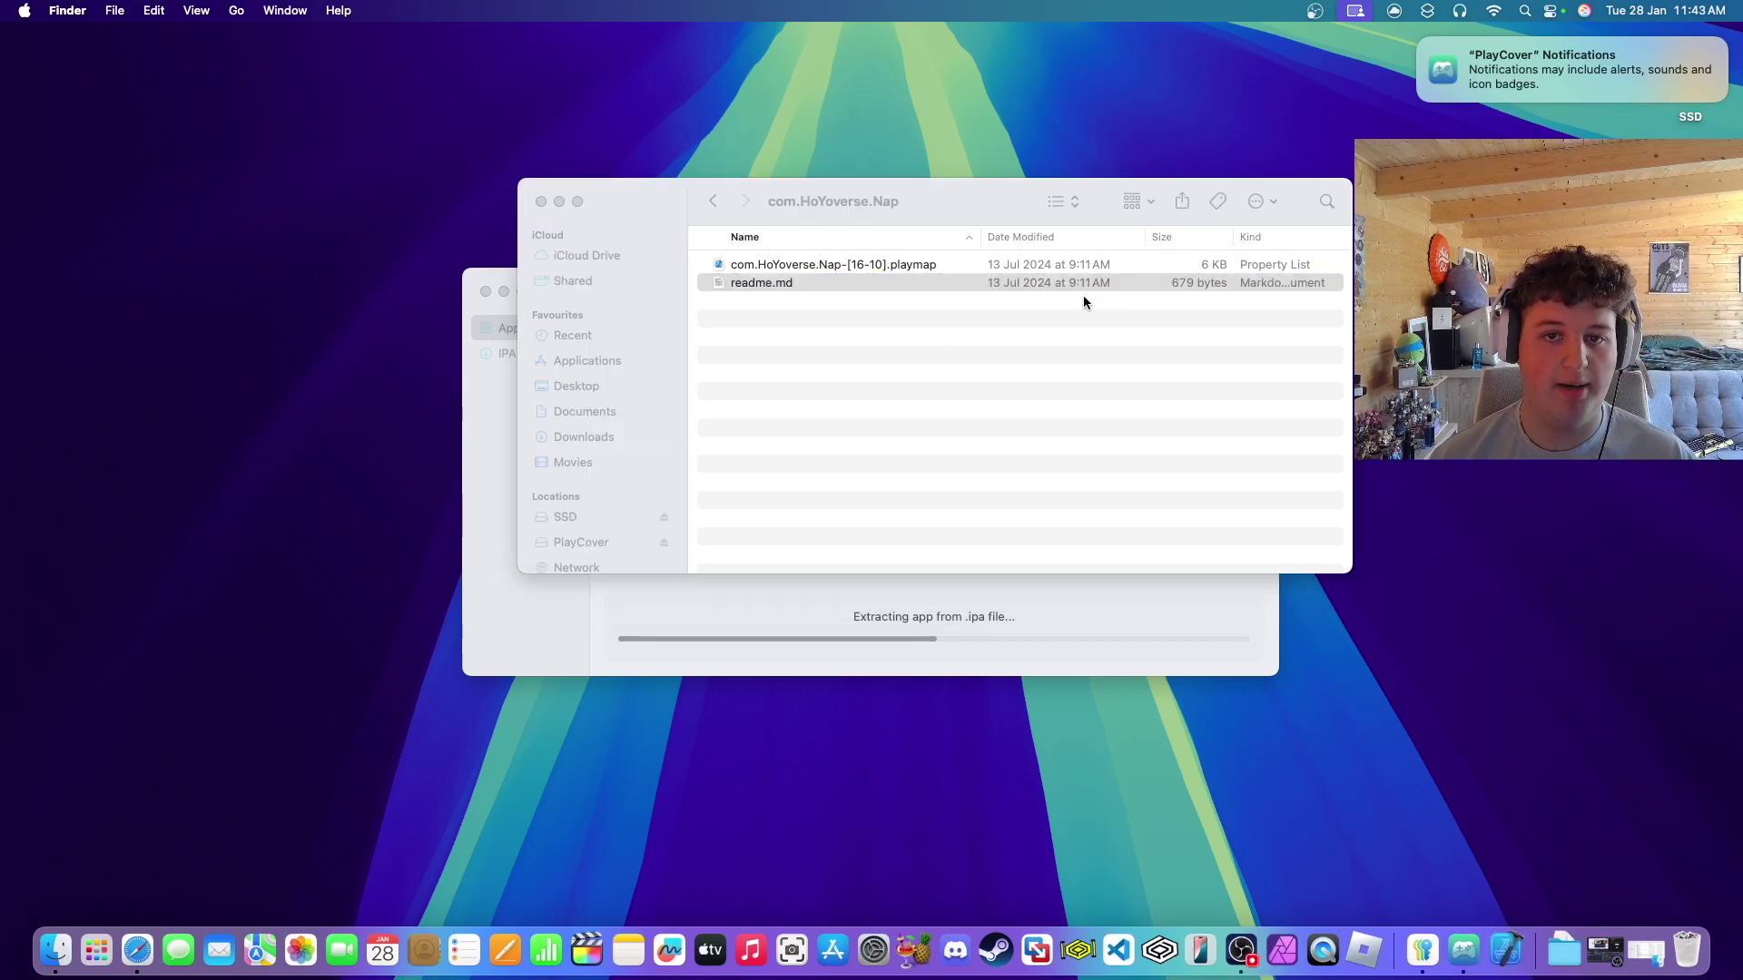
Step: Close the Finder window
left_click(544, 210)
left_click(538, 201)
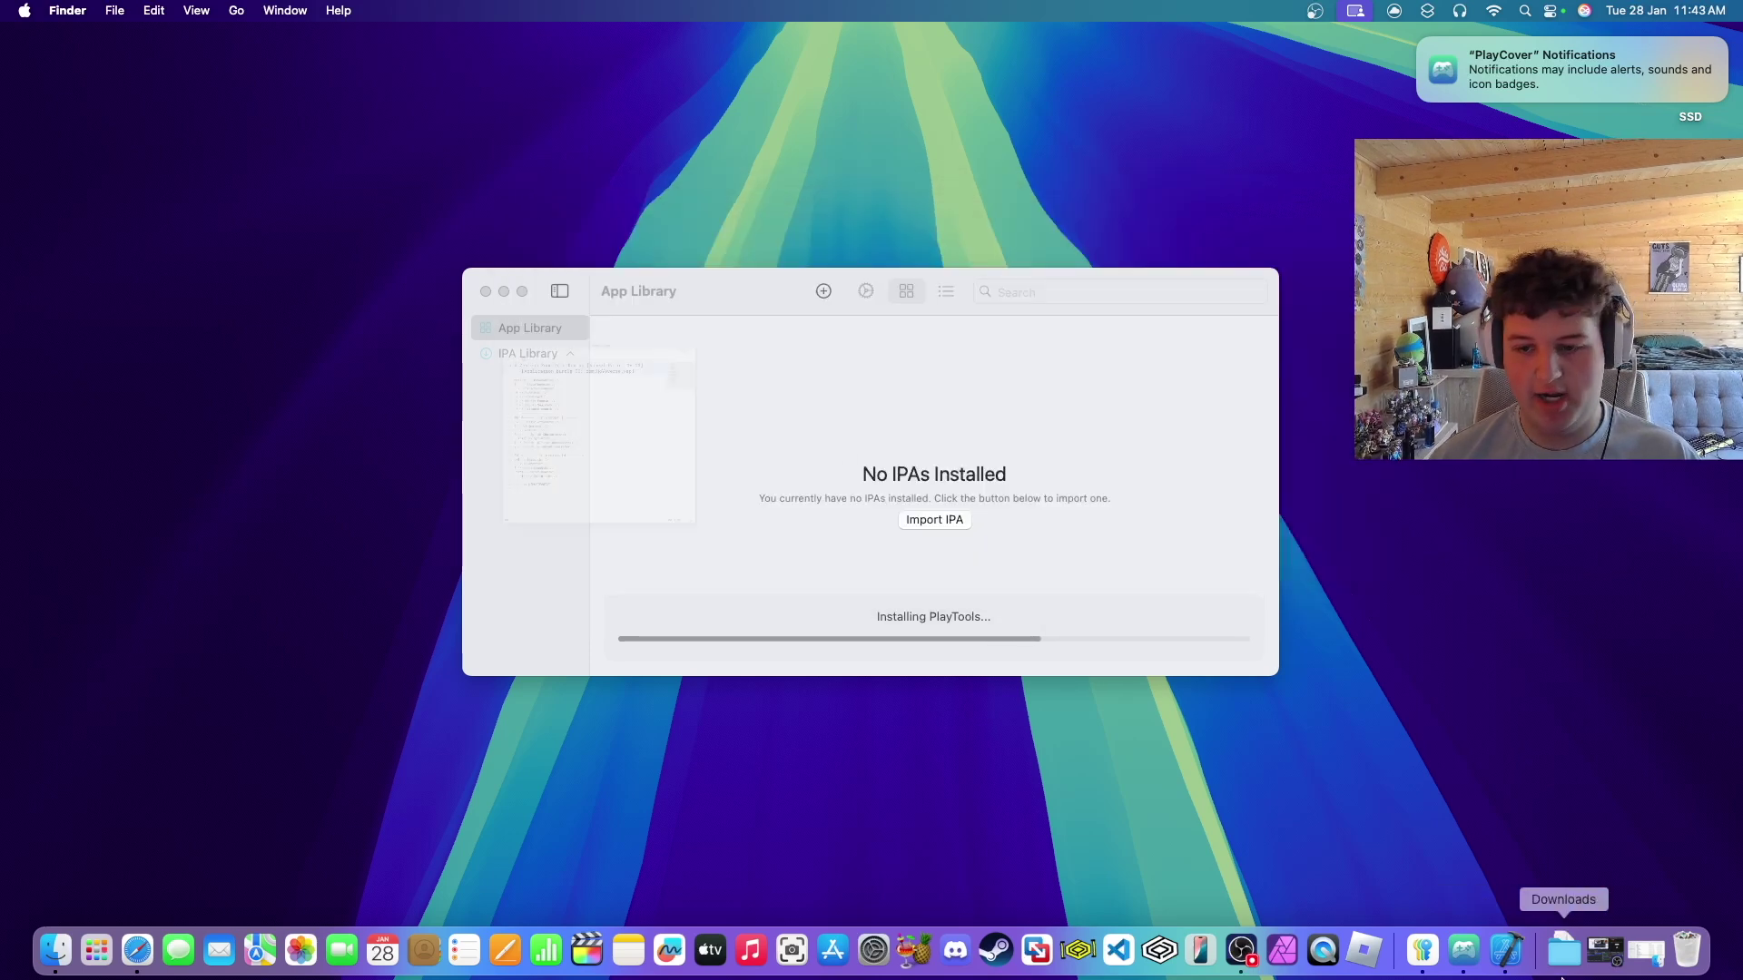
left_click(1507, 950)
Step: Turn on the Metal HUD via the MetalHUD Toggle dialog and minimise OBS to show the App Library
right_click(1507, 950)
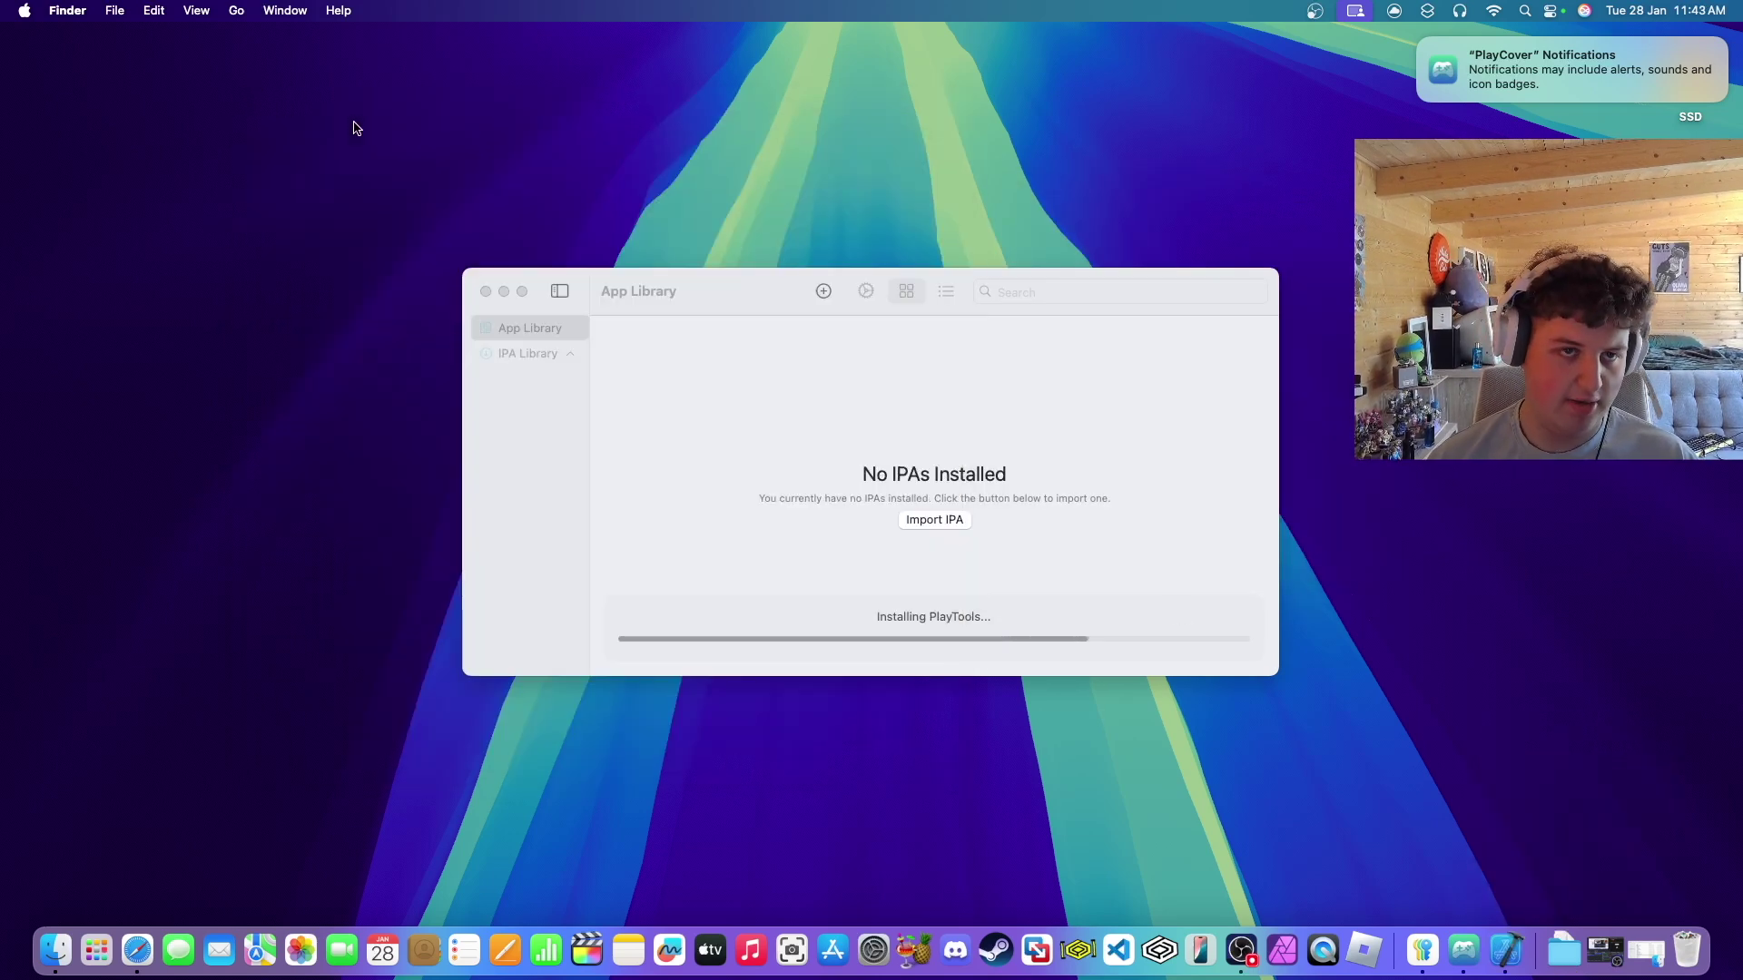
left_click(1419, 42)
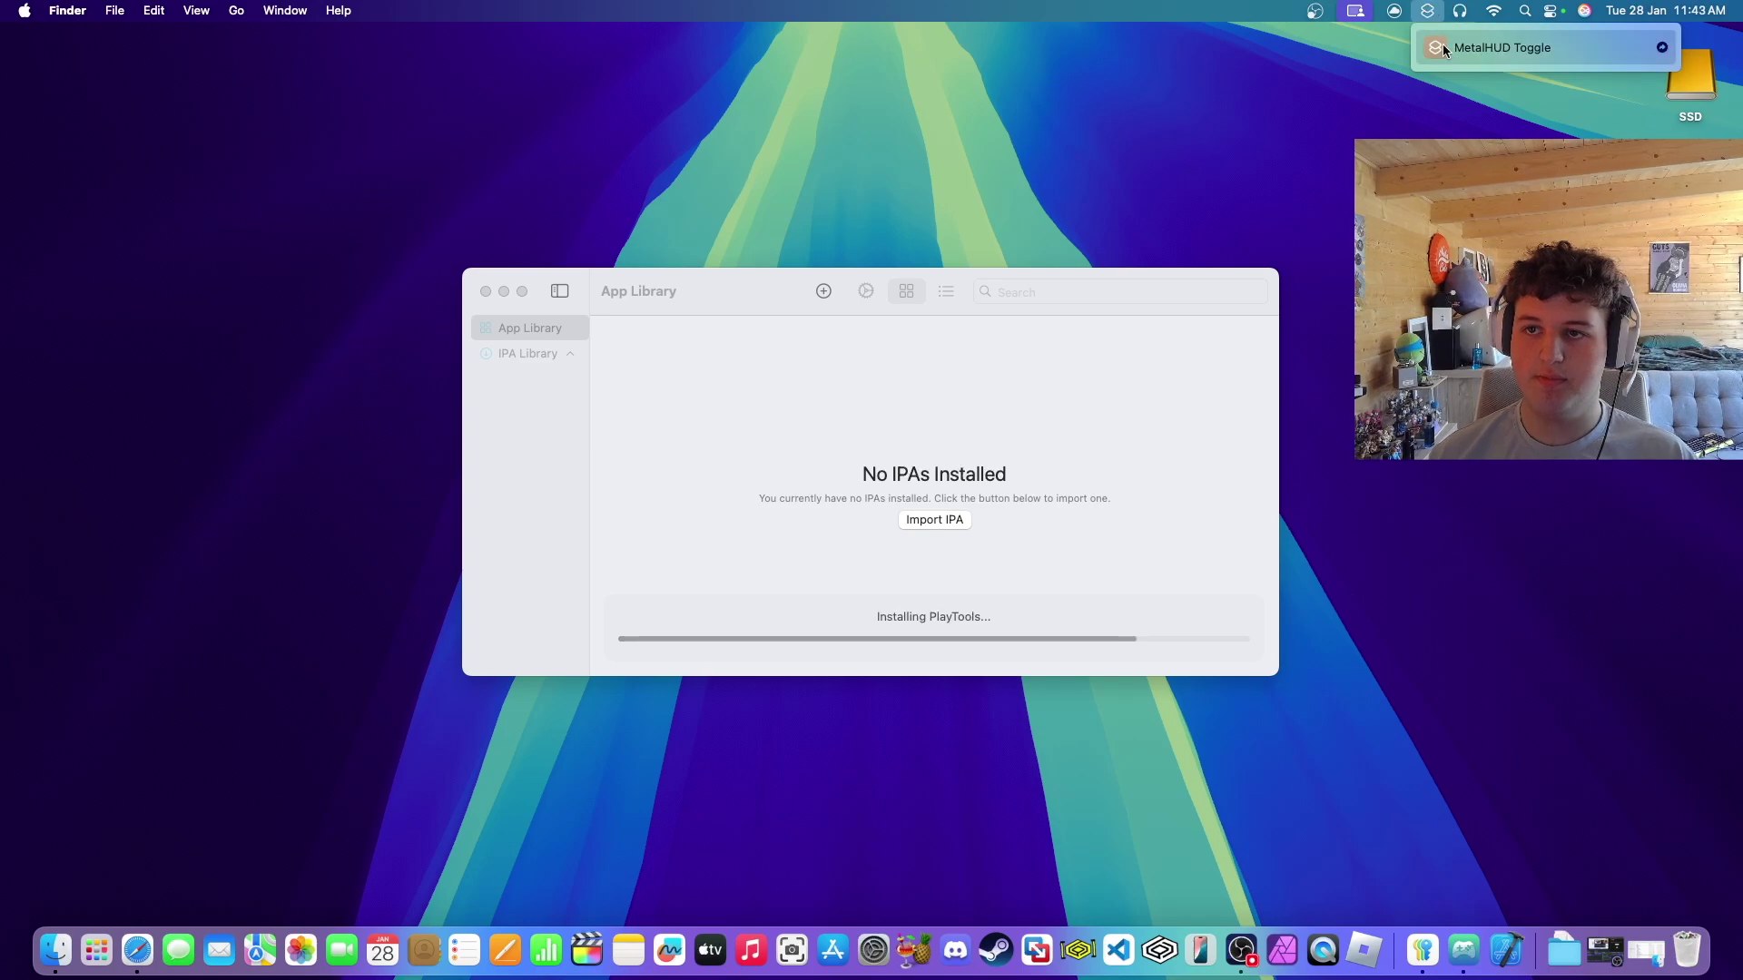
left_click(938, 274)
left_click(1013, 404)
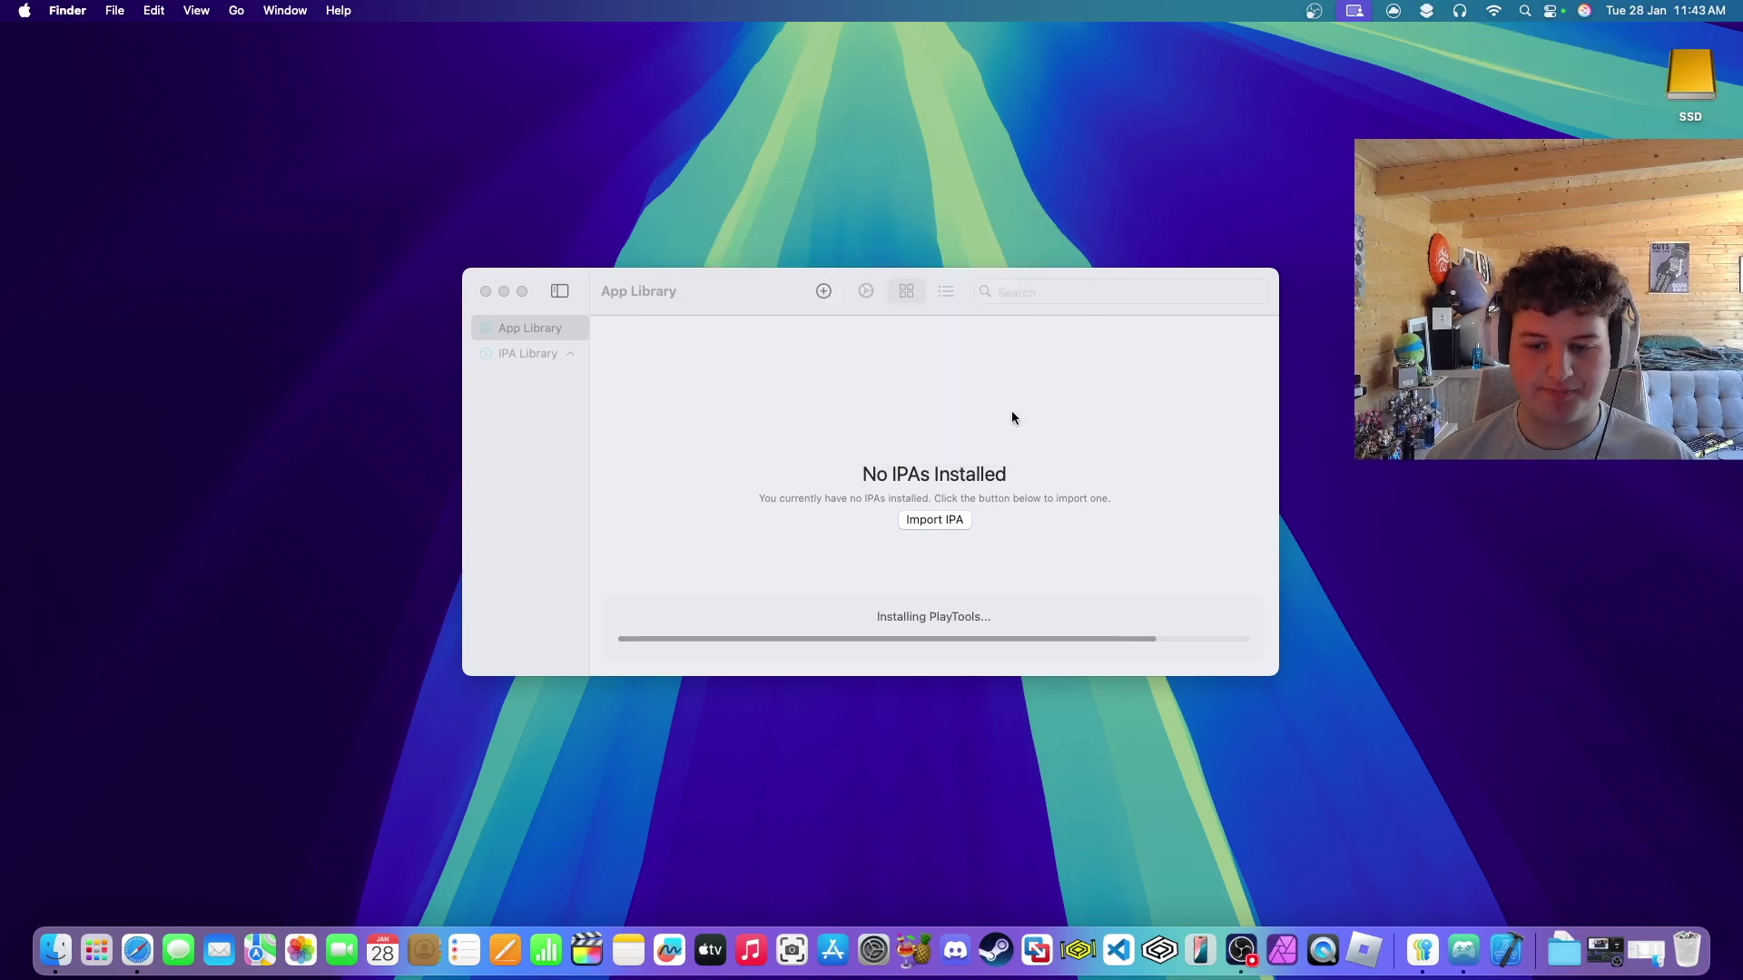
left_click(1244, 971)
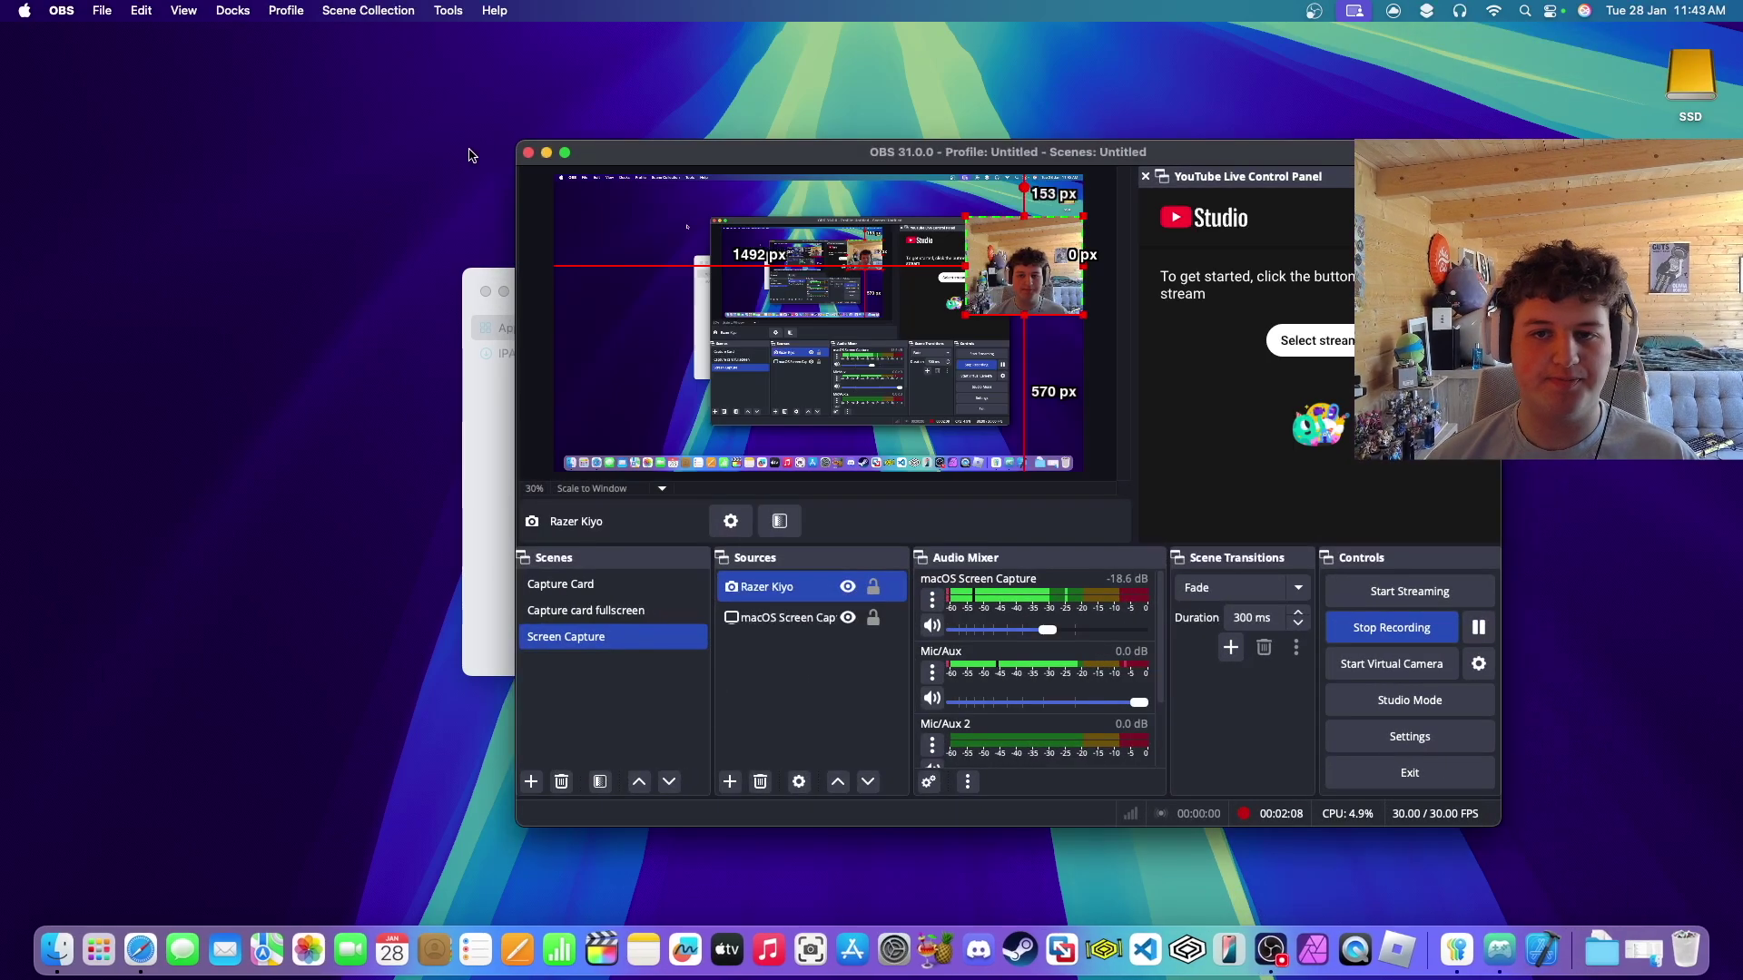
left_click(547, 153)
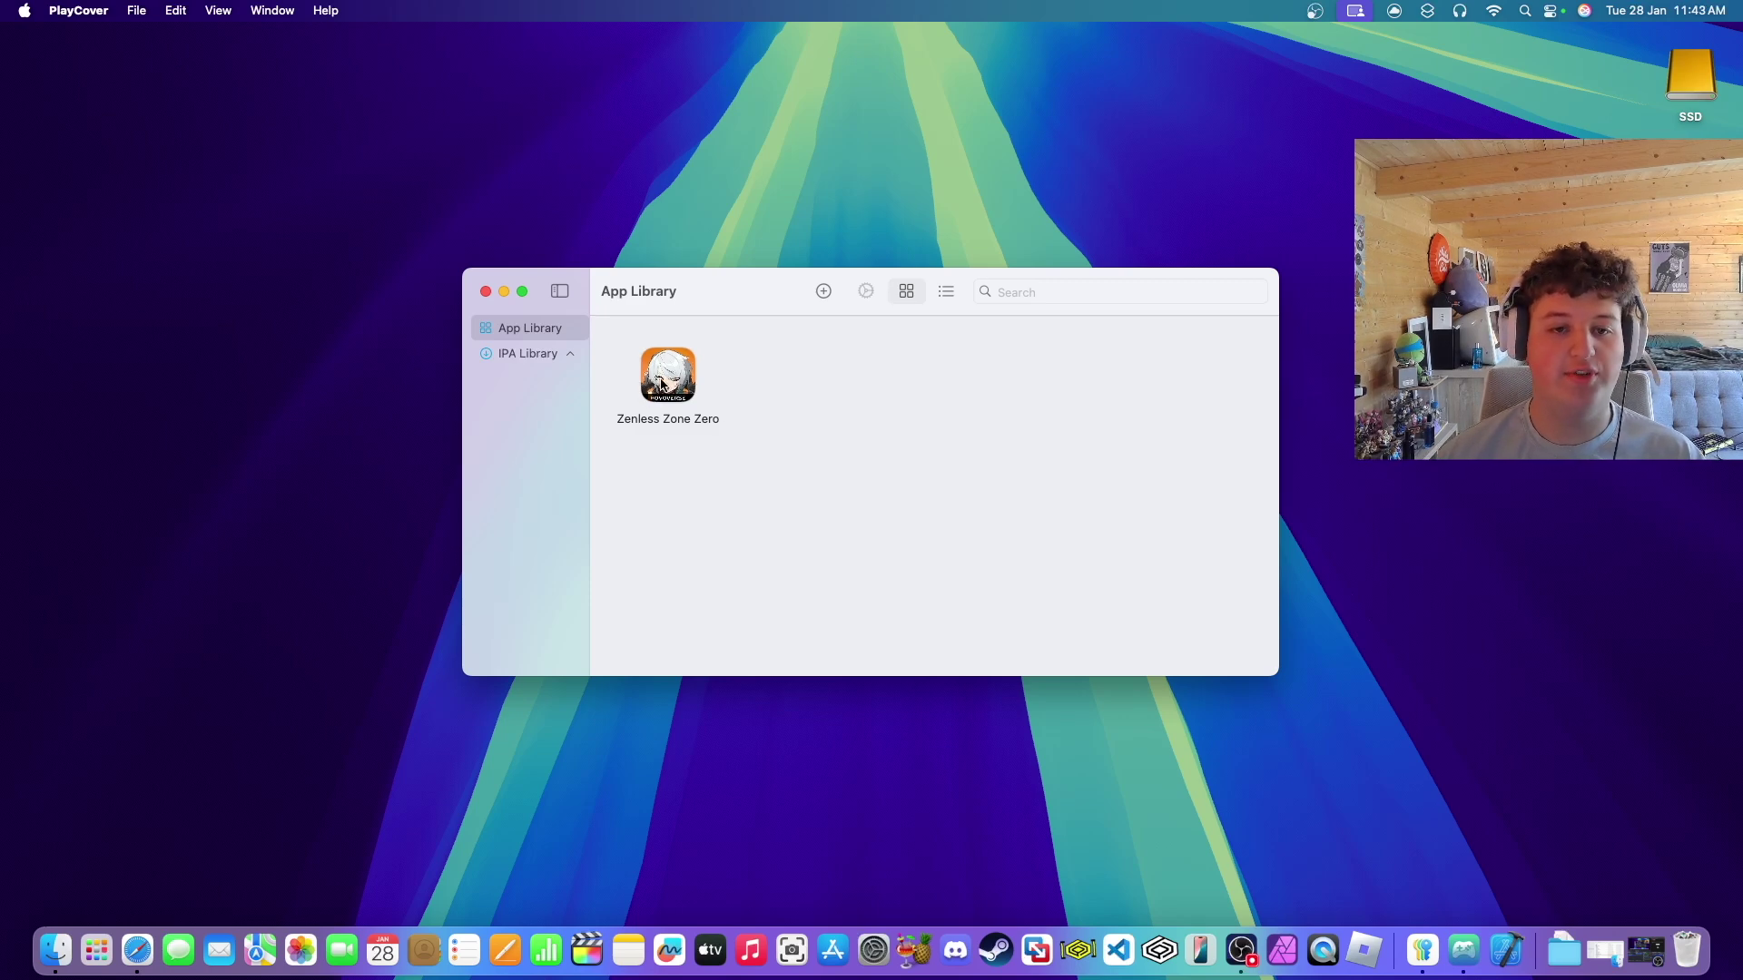
Step: Import the com.HoYoverse.Nap .playmap from keymaps-master/keymapping as Zenless Zone Zero's keymap
right_click(670, 382)
left_click(737, 459)
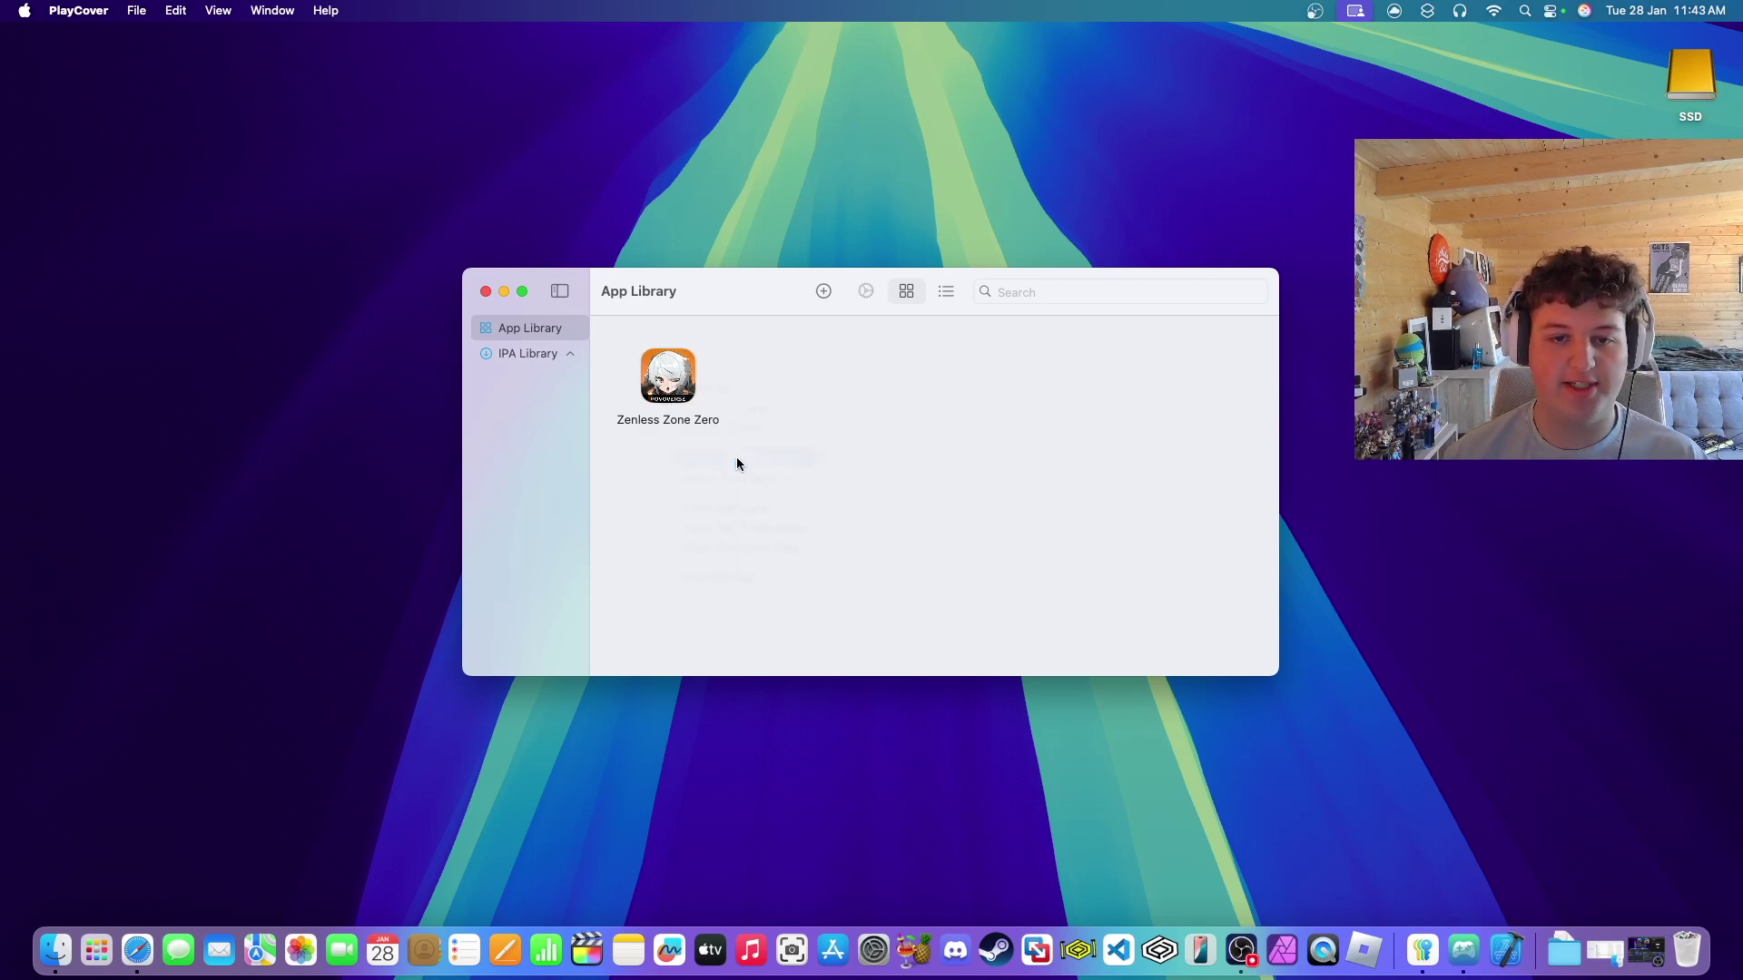
scroll(718, 346, "left", 3)
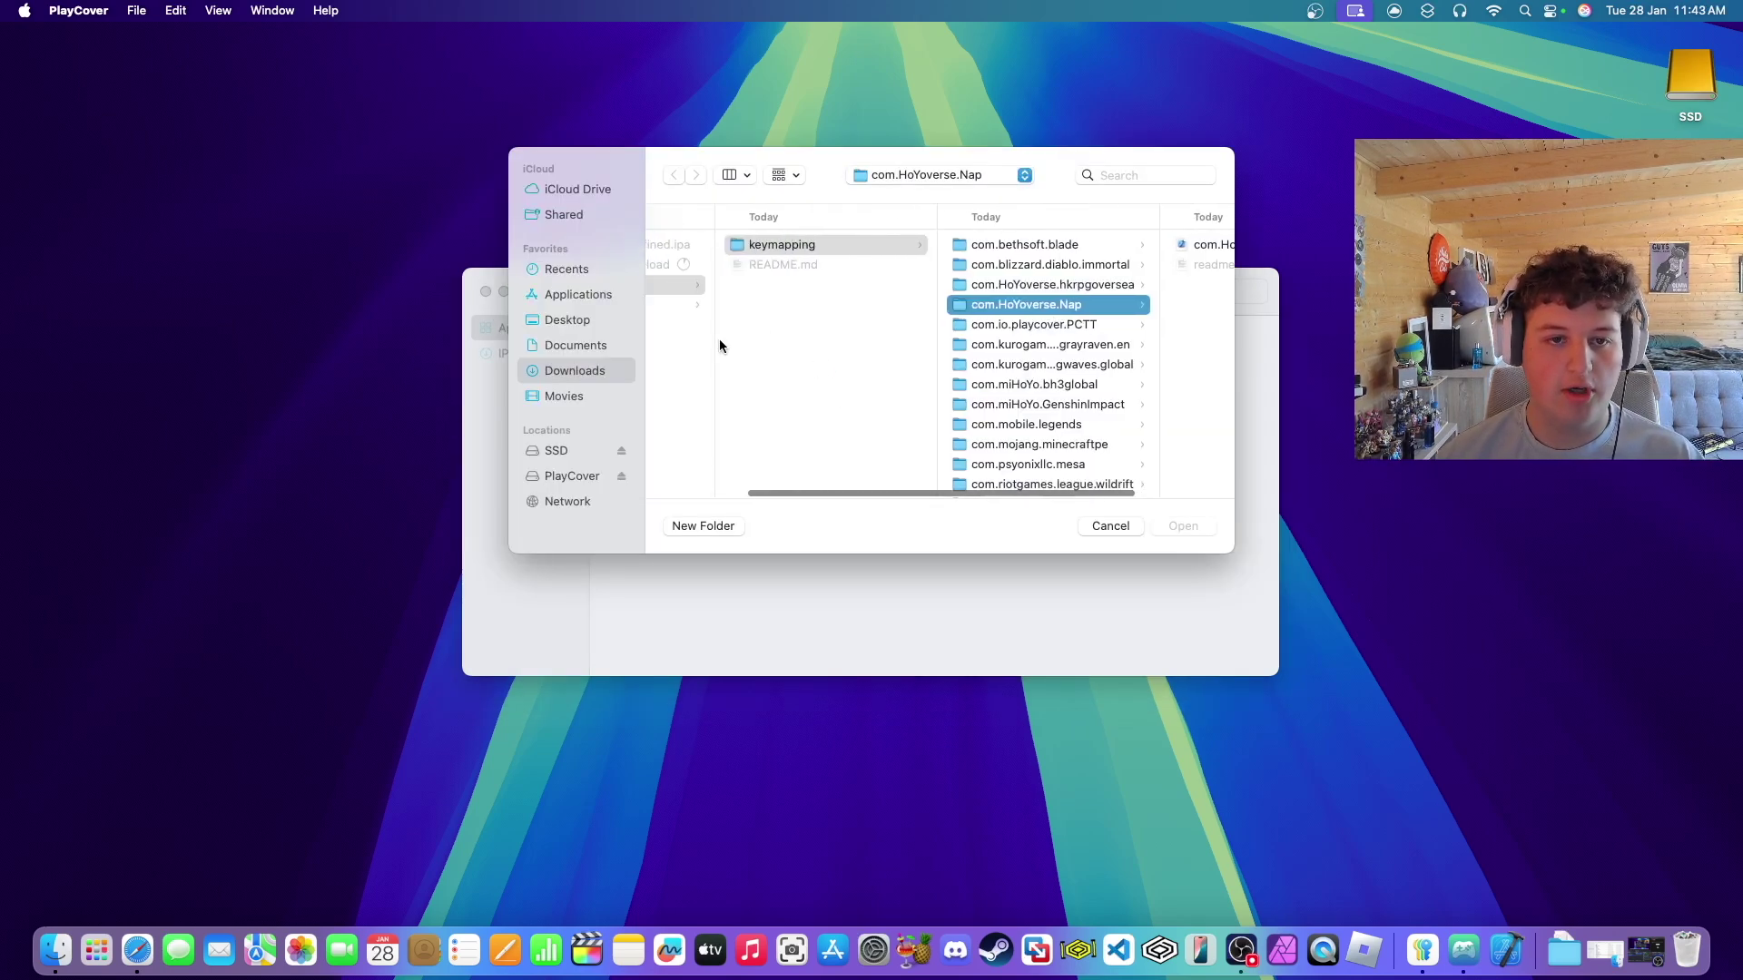
scroll(779, 268, "left", 3)
left_click(770, 285)
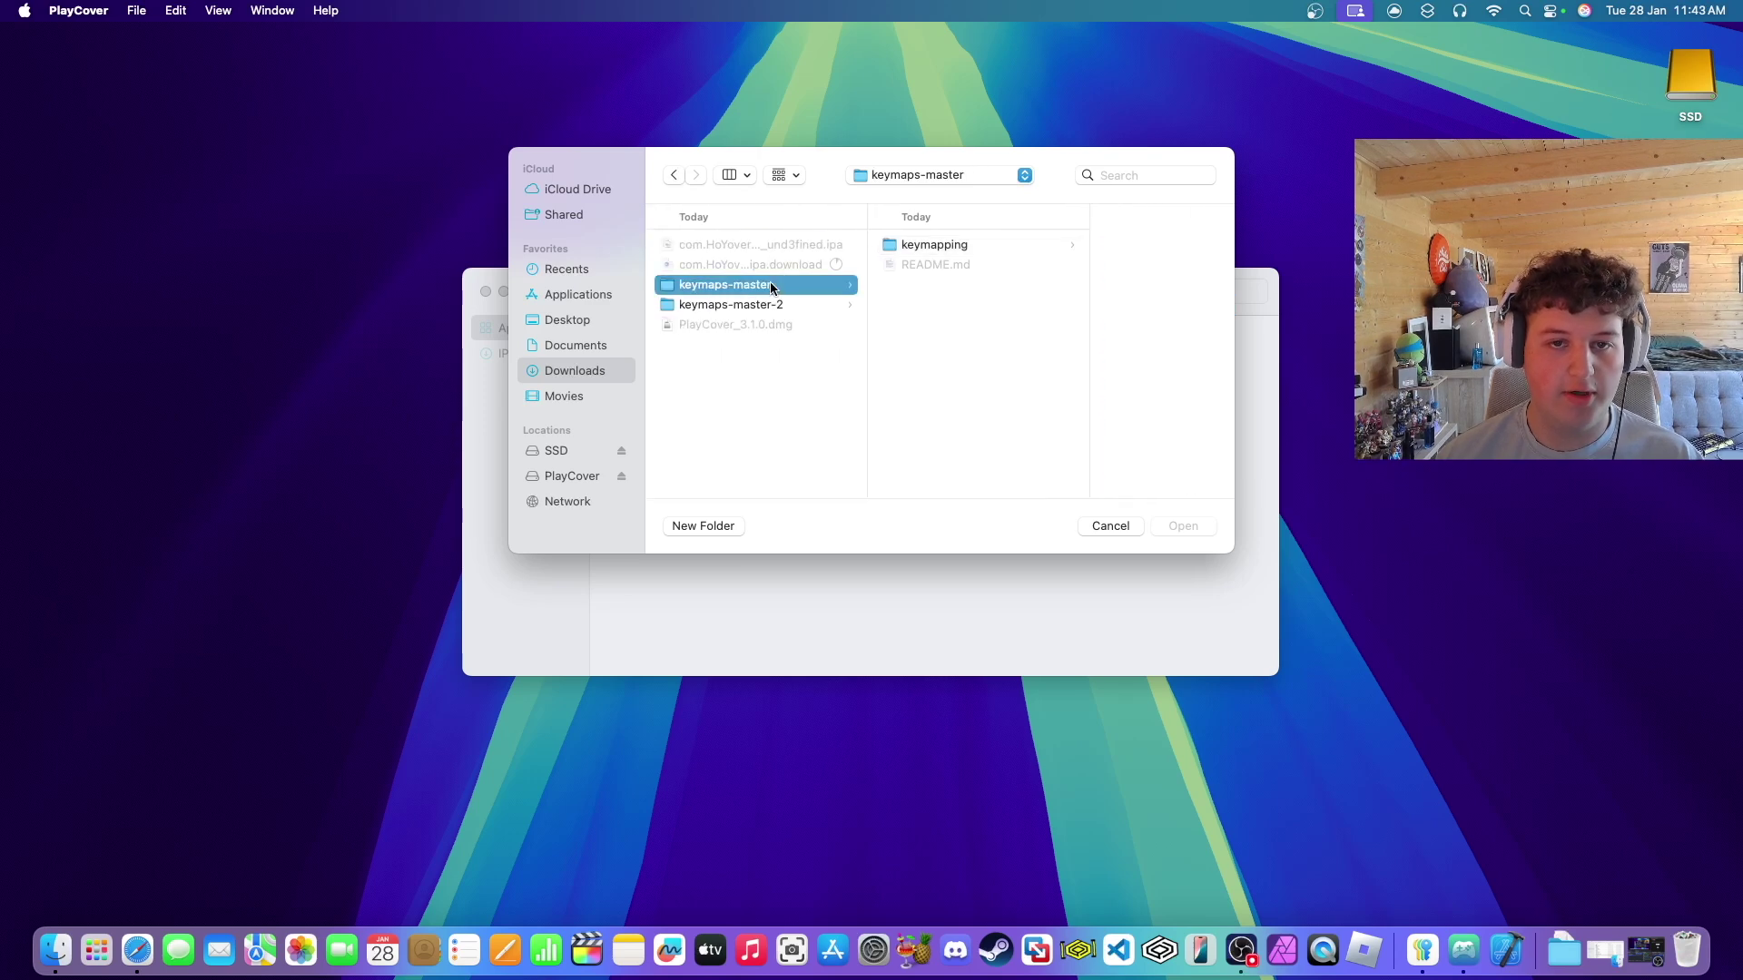
left_click(934, 246)
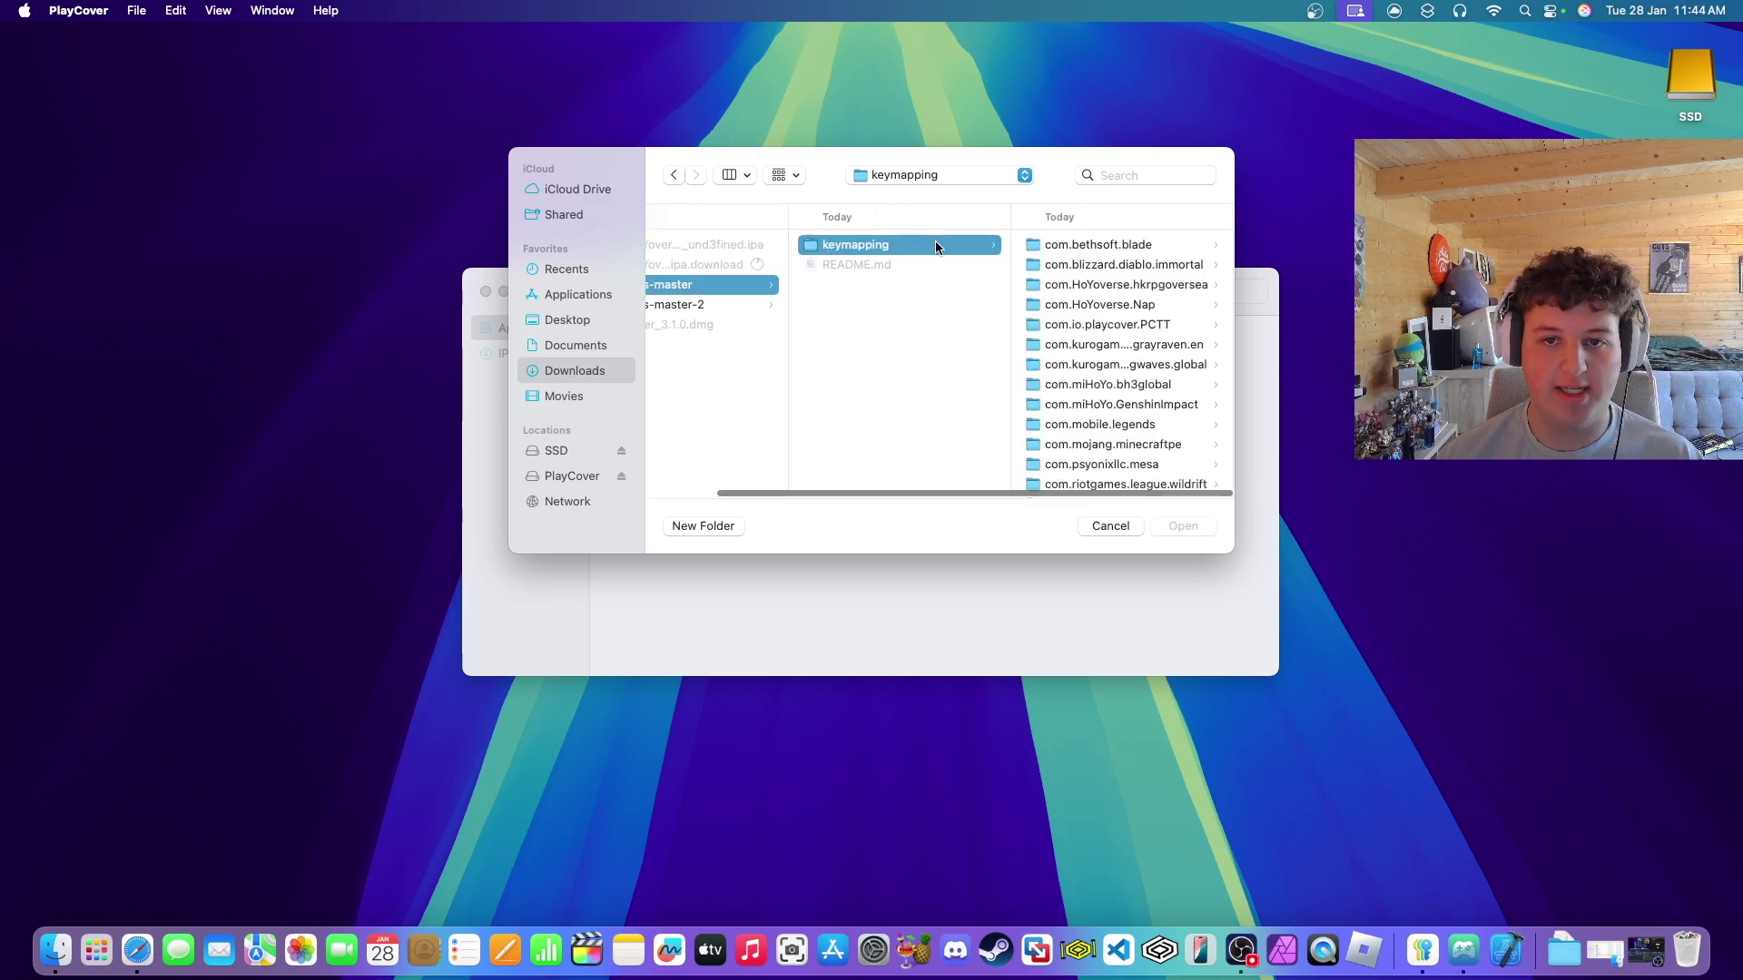
left_click(1160, 307)
left_click(1140, 243)
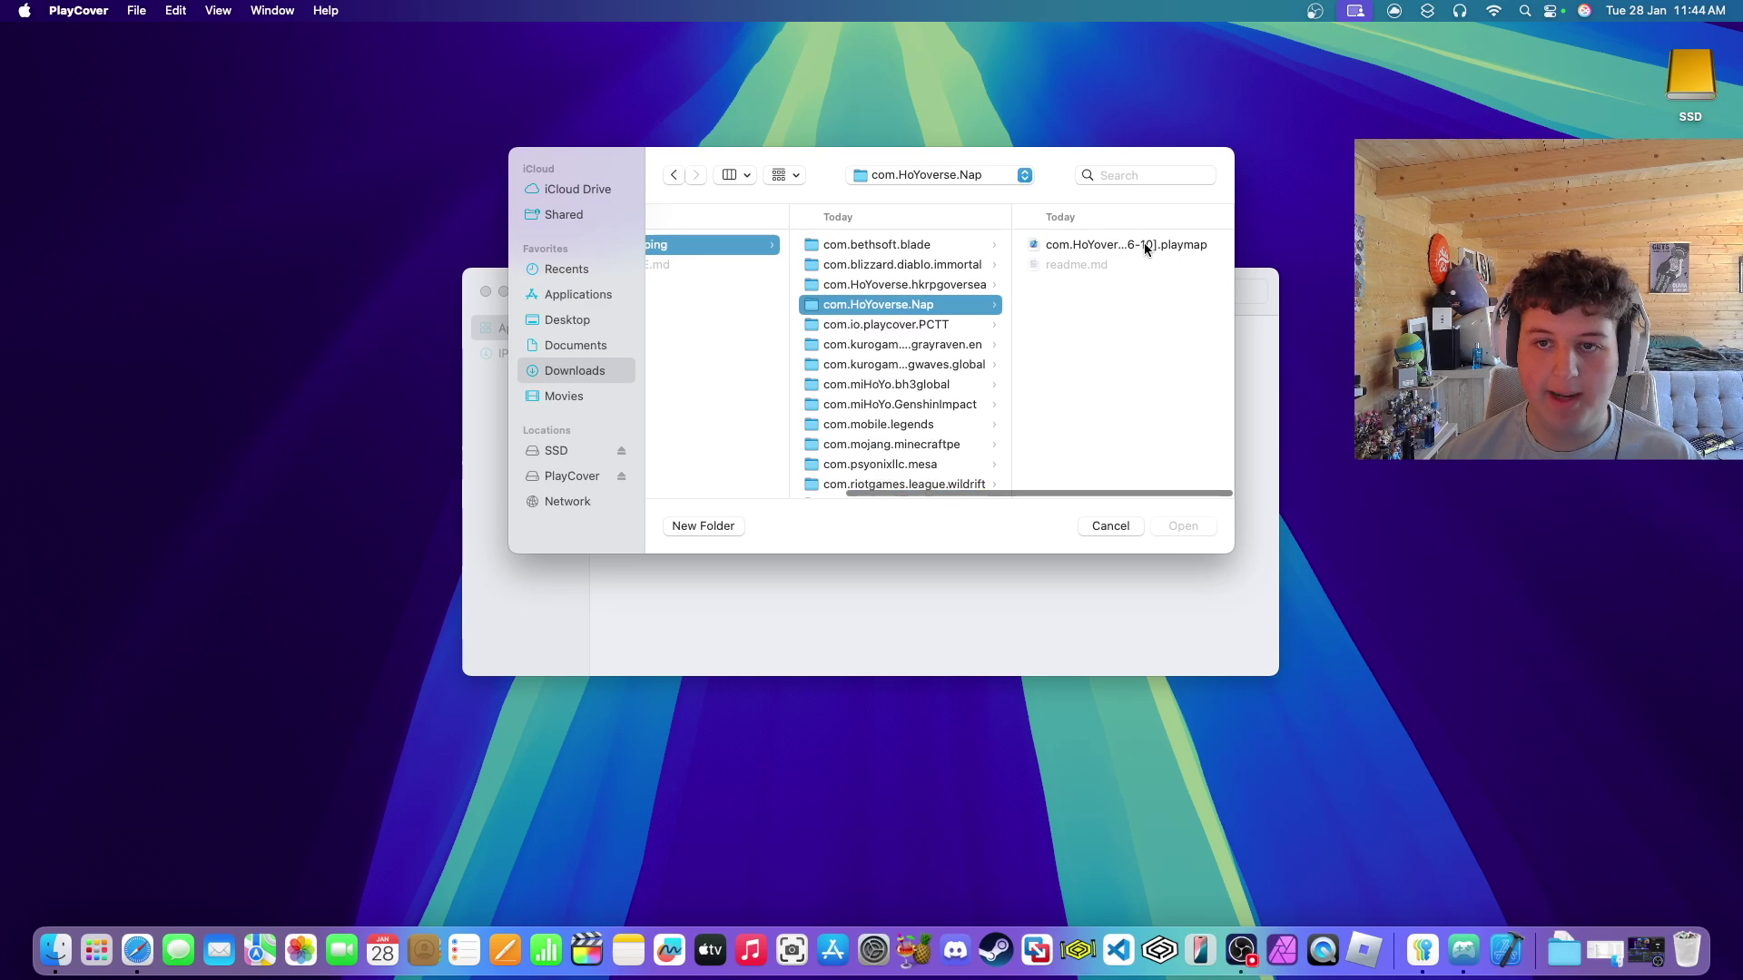
left_click(1175, 525)
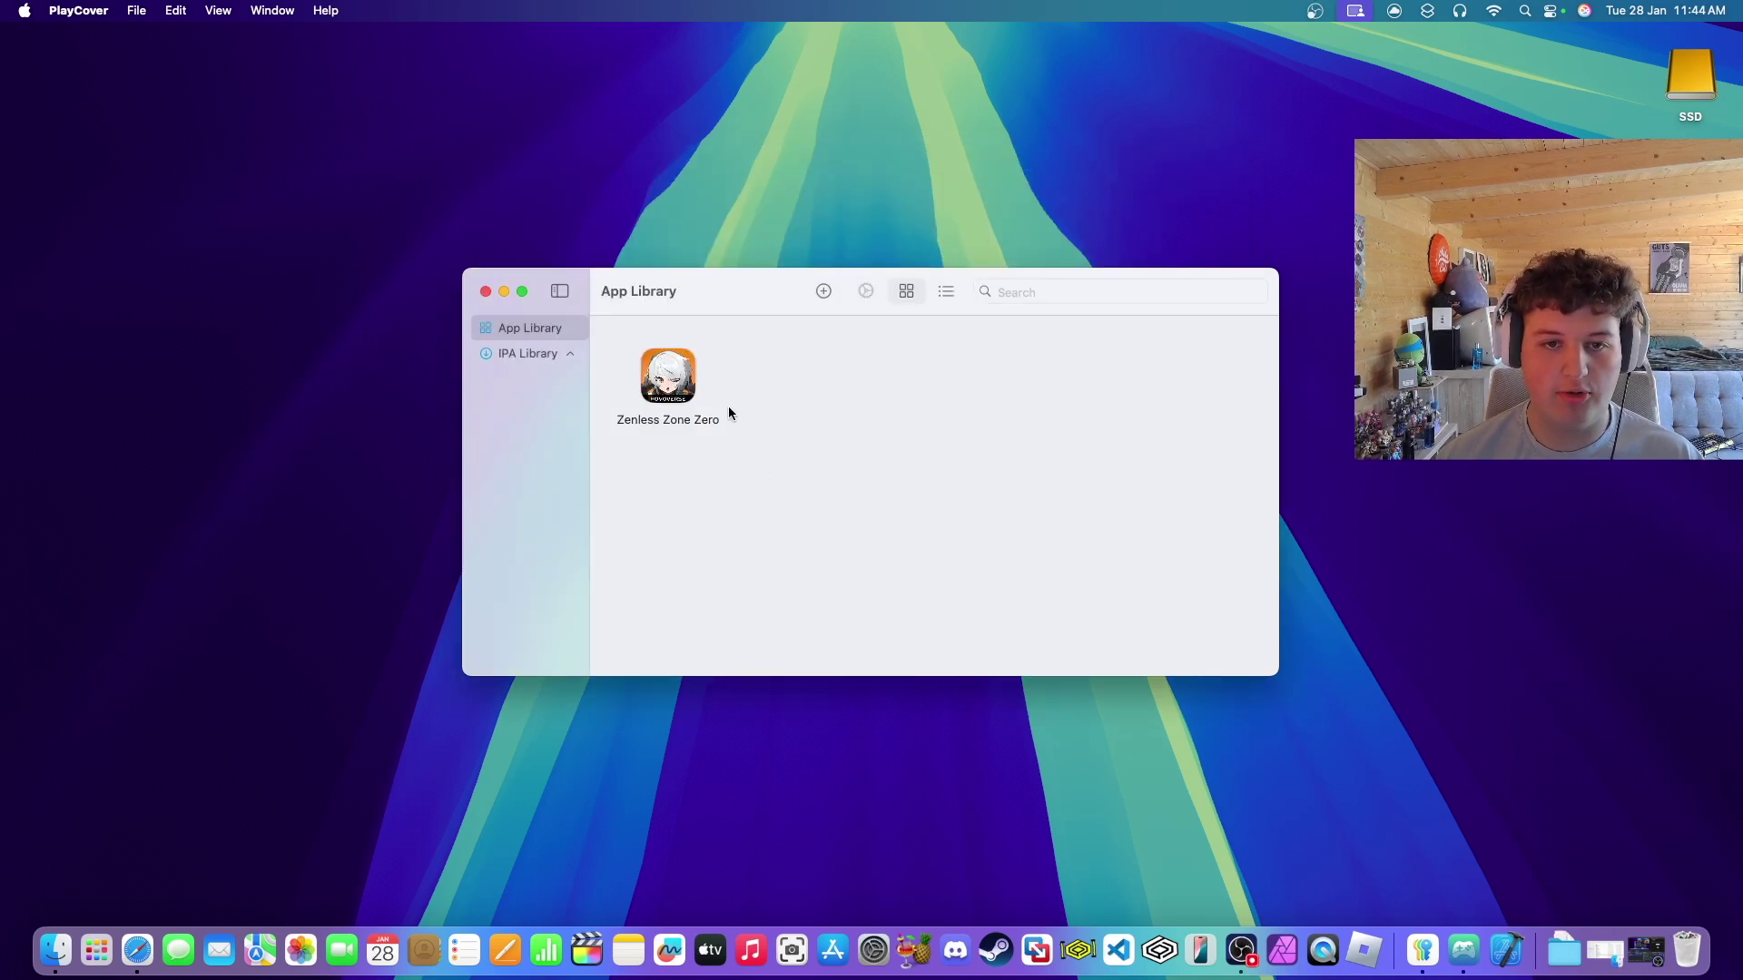
Step: Launch Zenless Zone Zero, dismiss the notification banner, and toggle cursor capture with Option
double_click(673, 384)
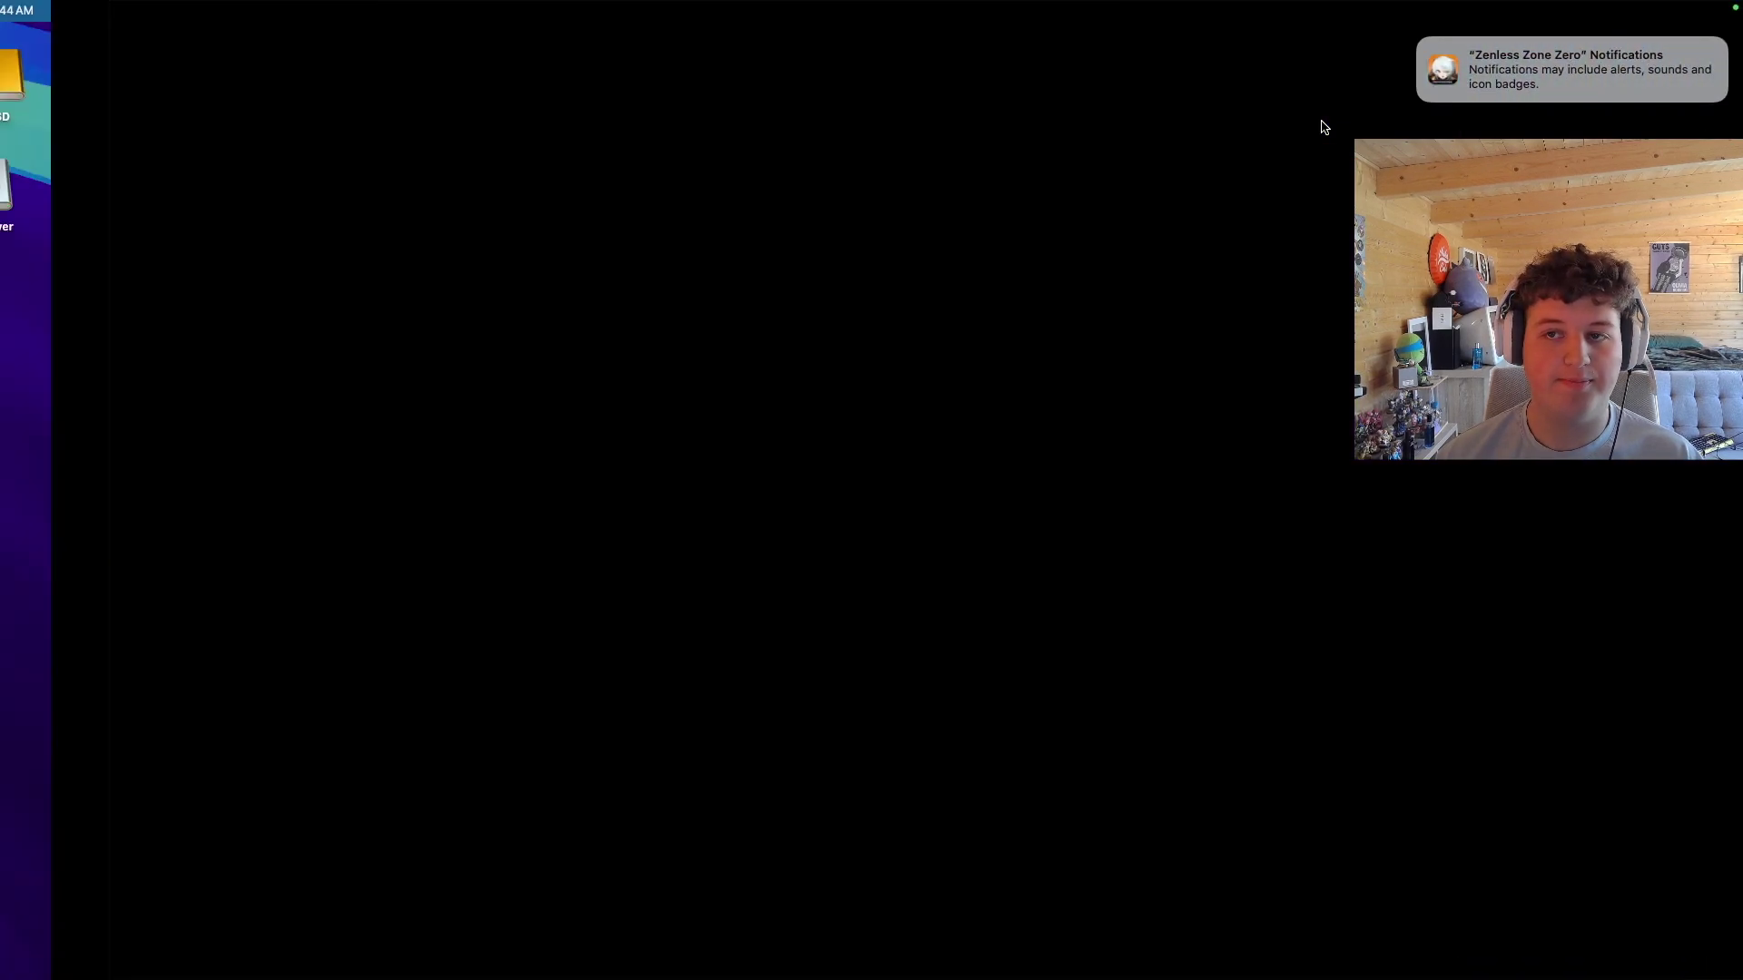
left_click(1423, 19)
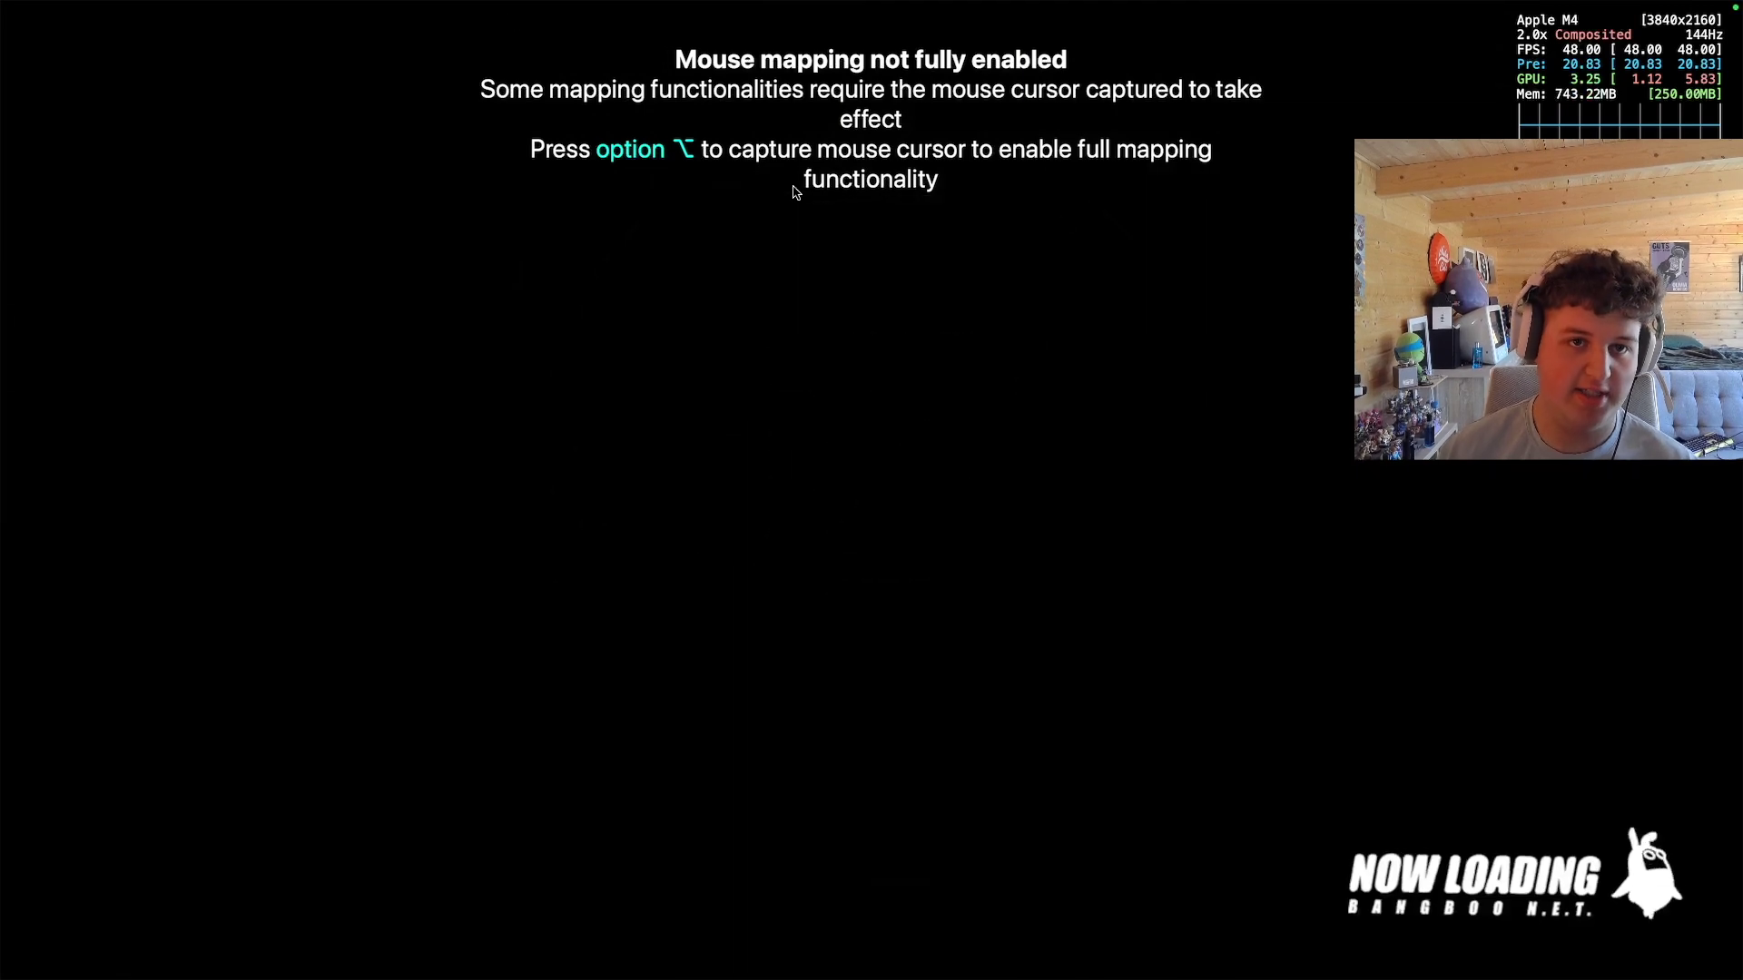
key("alt")
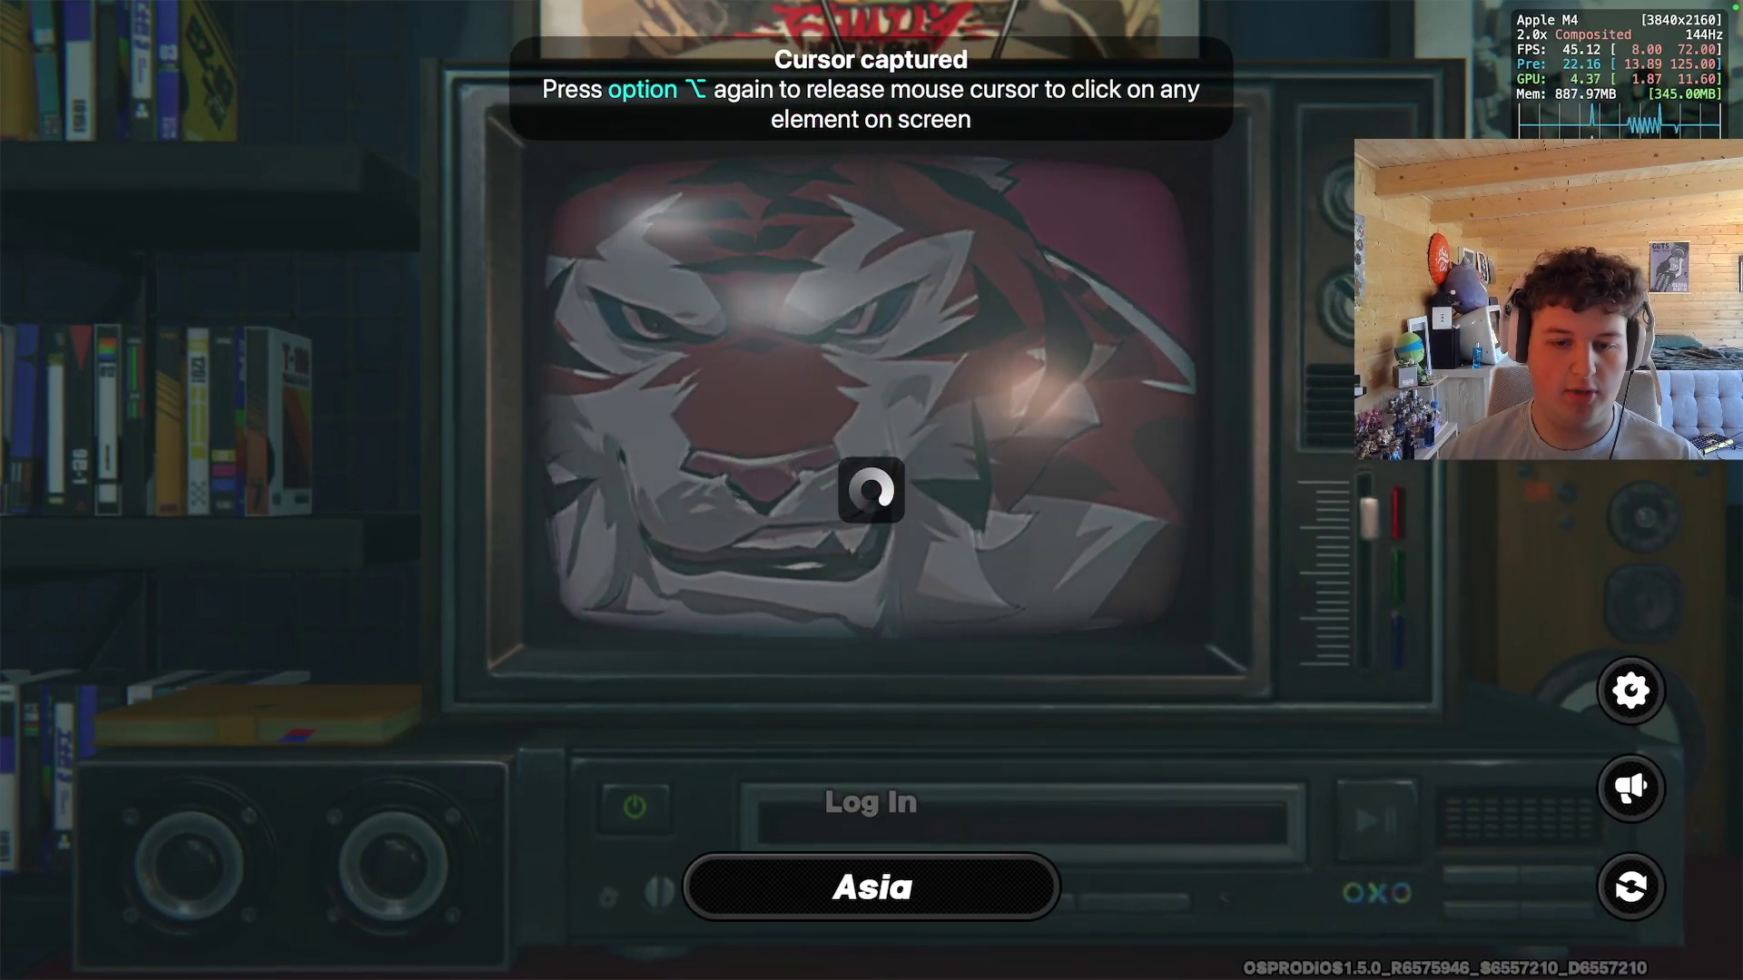
key("alt")
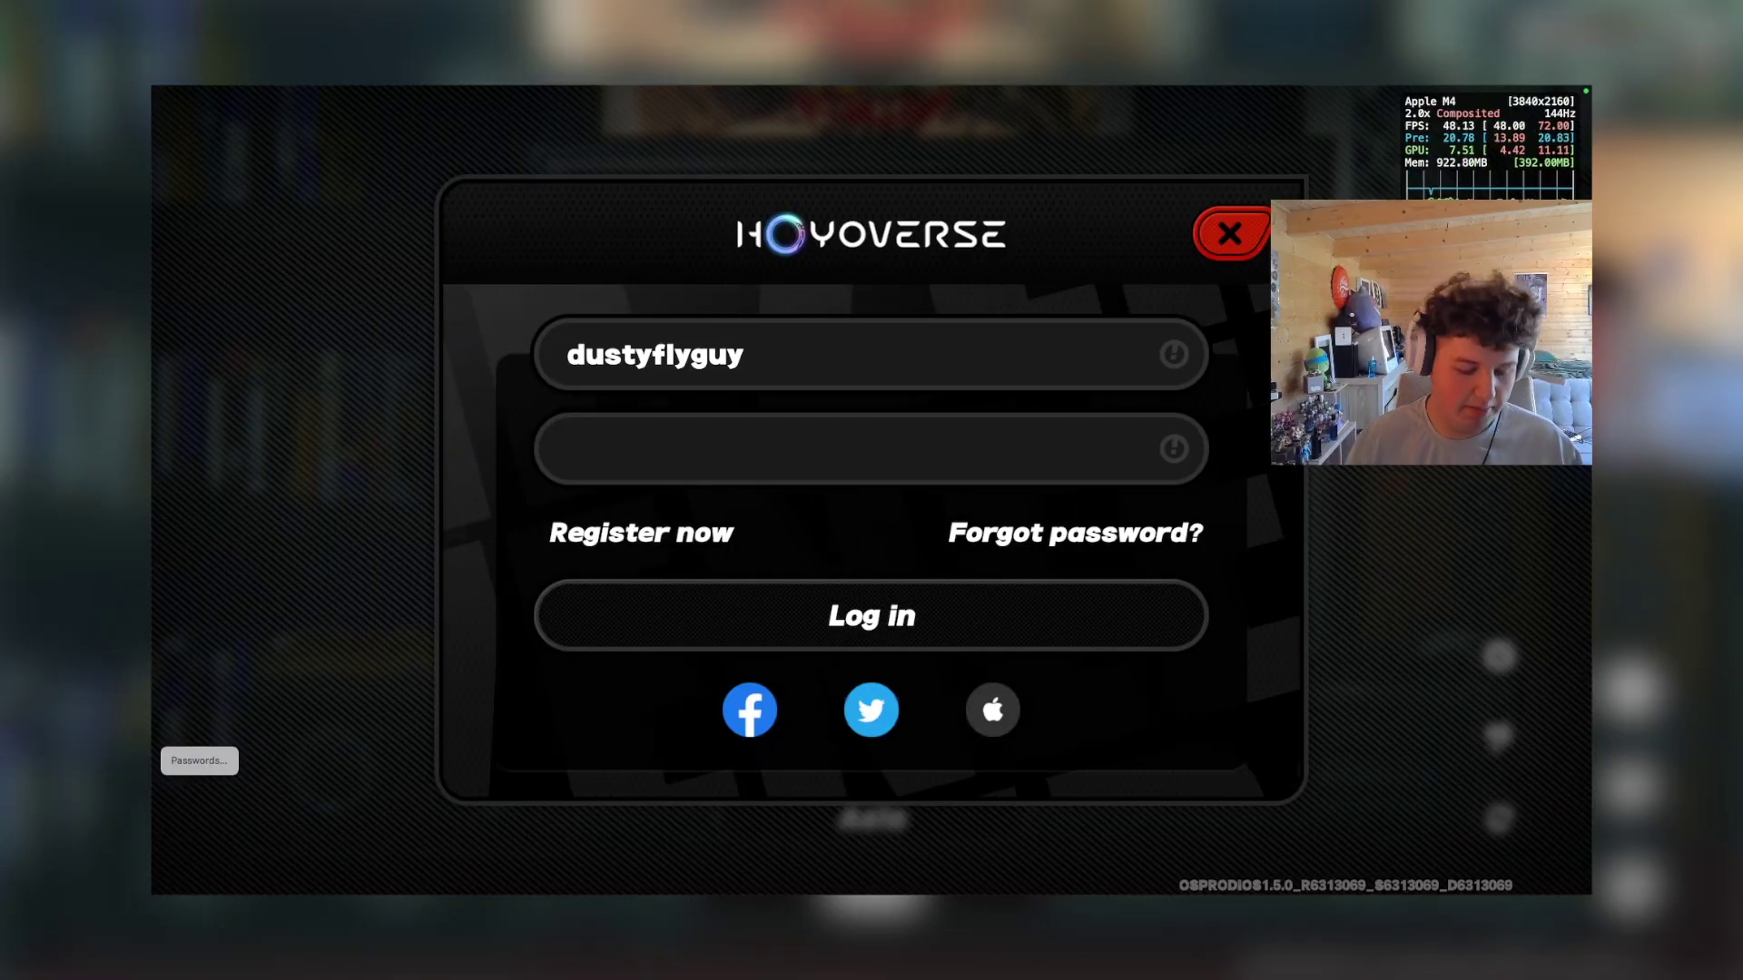
Step: Sign in to the HoYoverse account with the saved password and submit the emailed verification code
left_click(870, 454)
key("super+v")
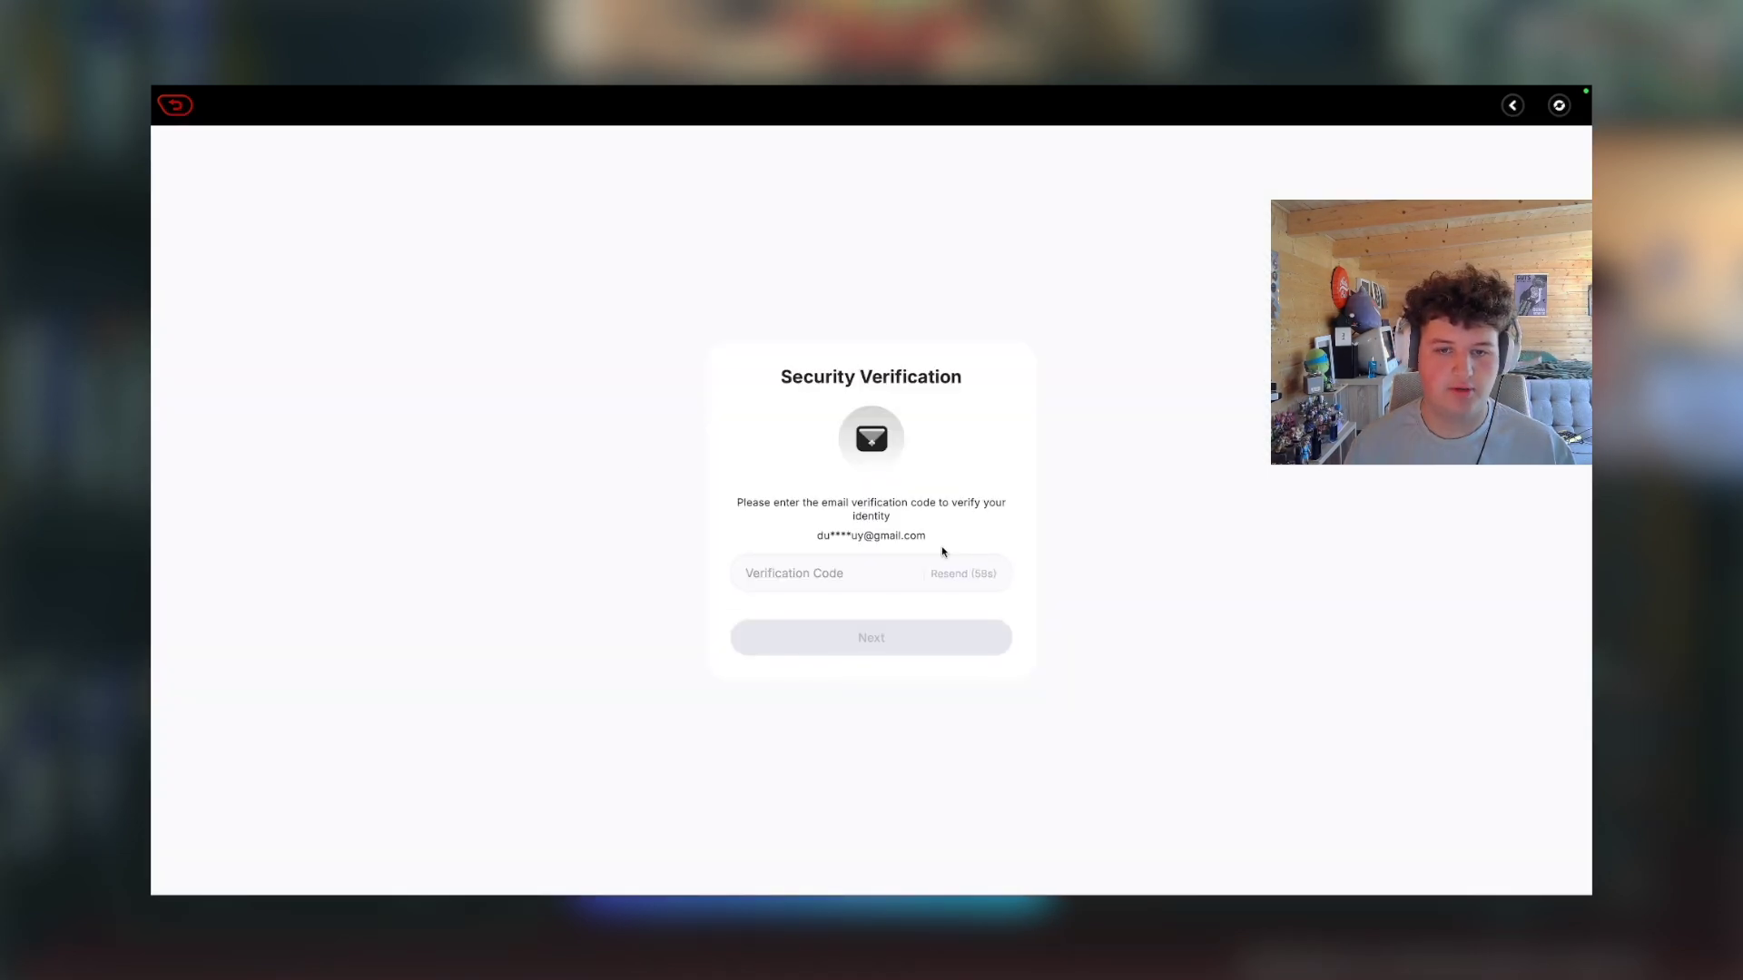
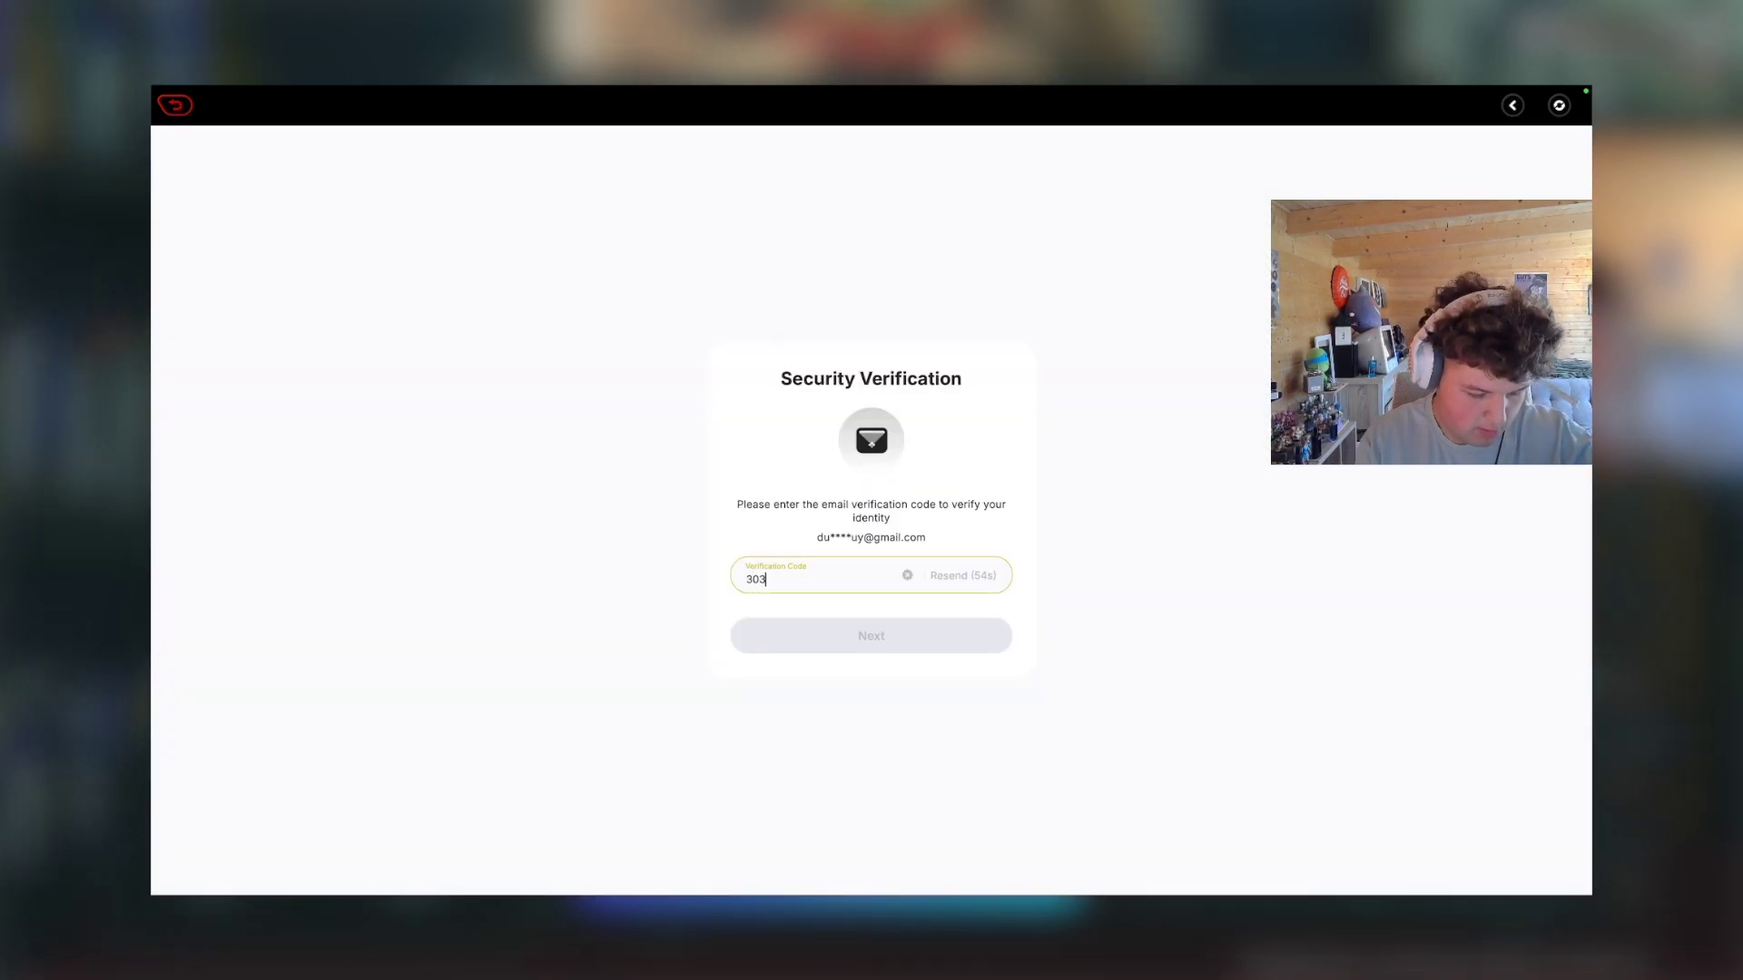
left_click(915, 626)
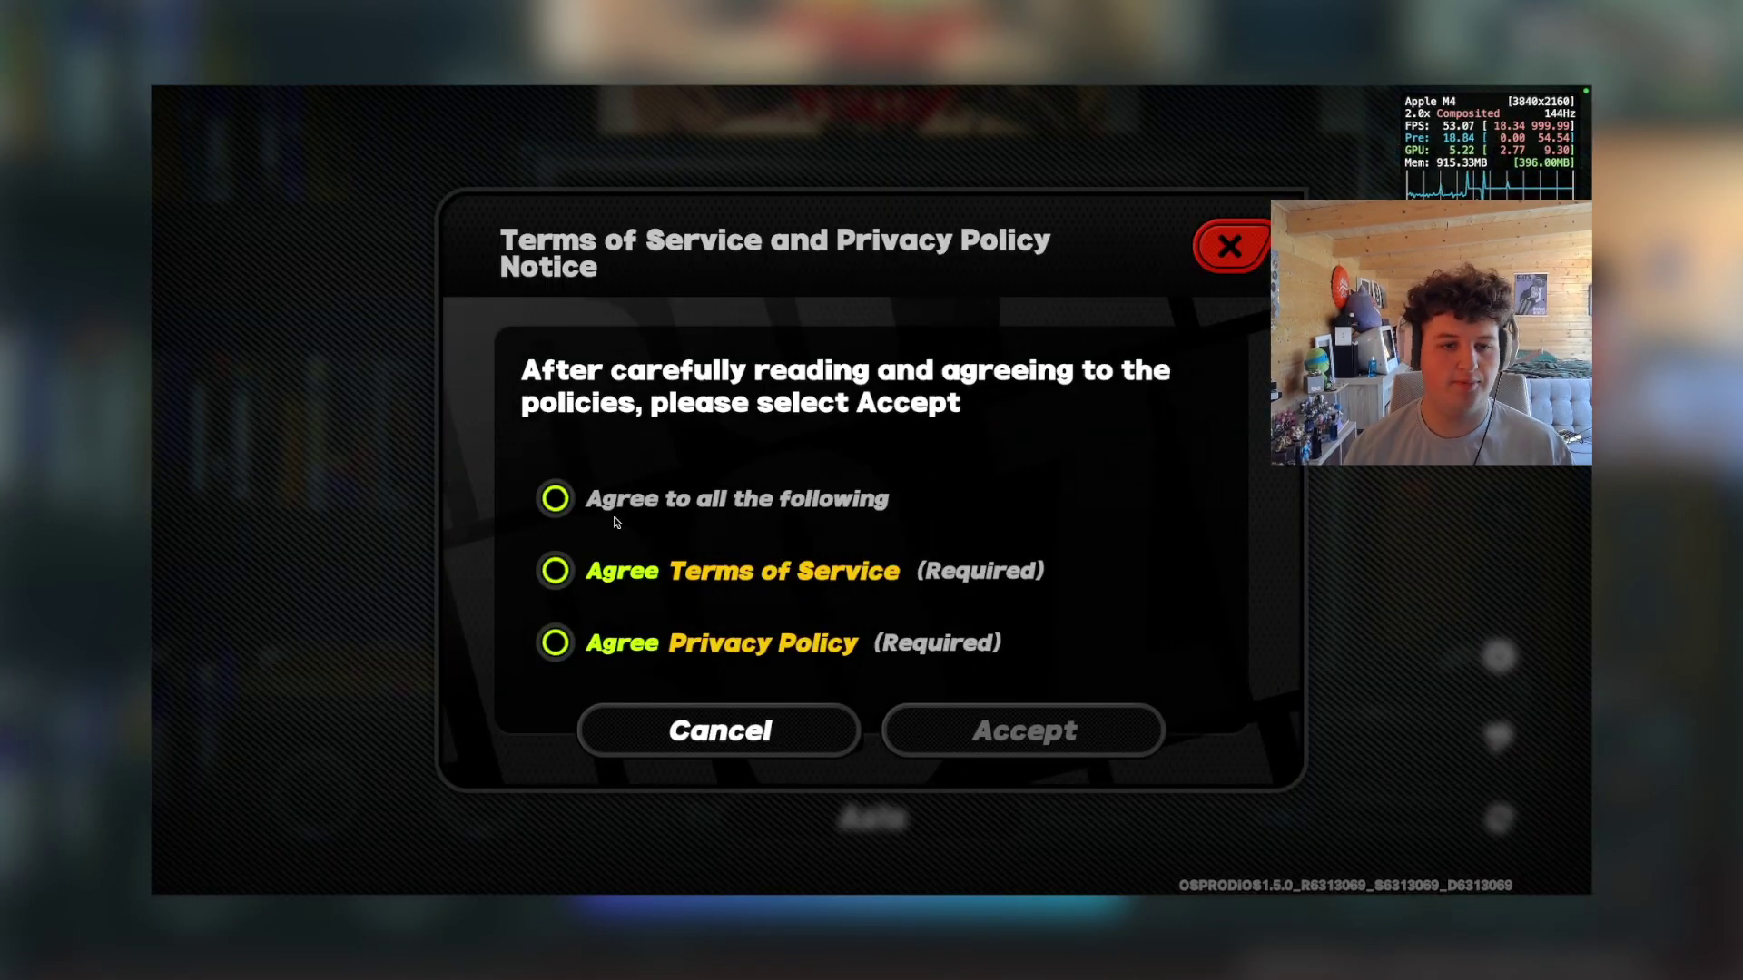
Step: Agree to all terms, press to play, and skip the opening 'Artificial Intelligence' story
left_click(616, 514)
left_click(977, 735)
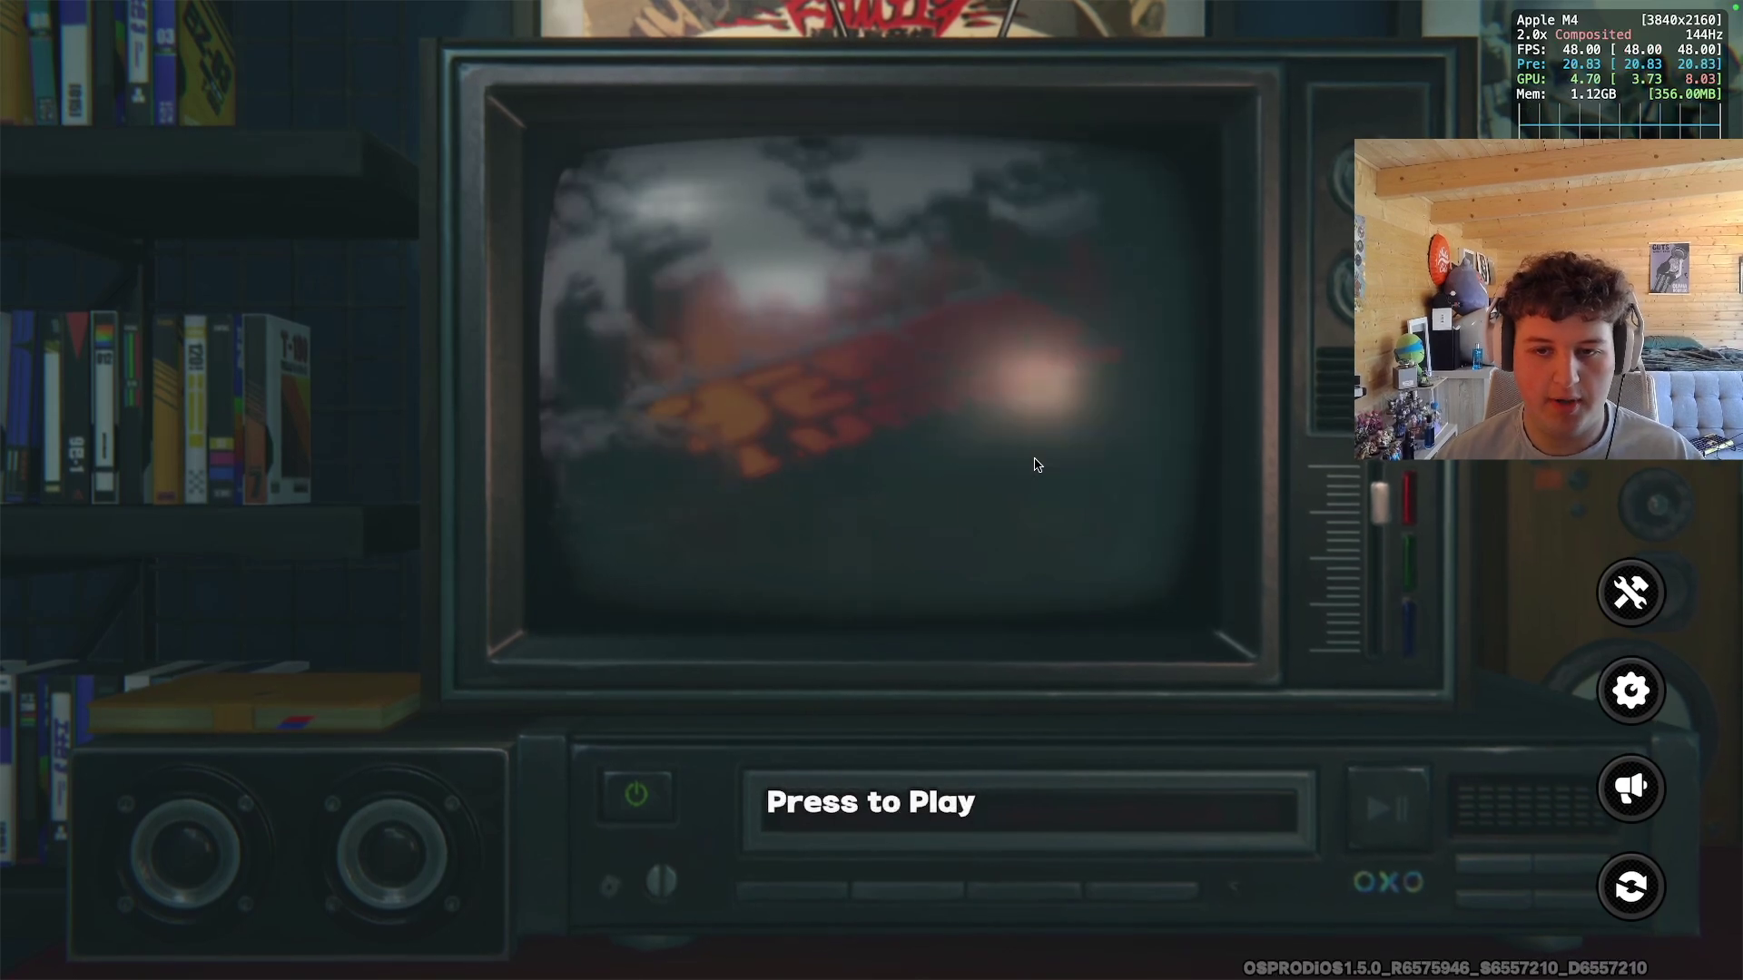
left_click(1036, 465)
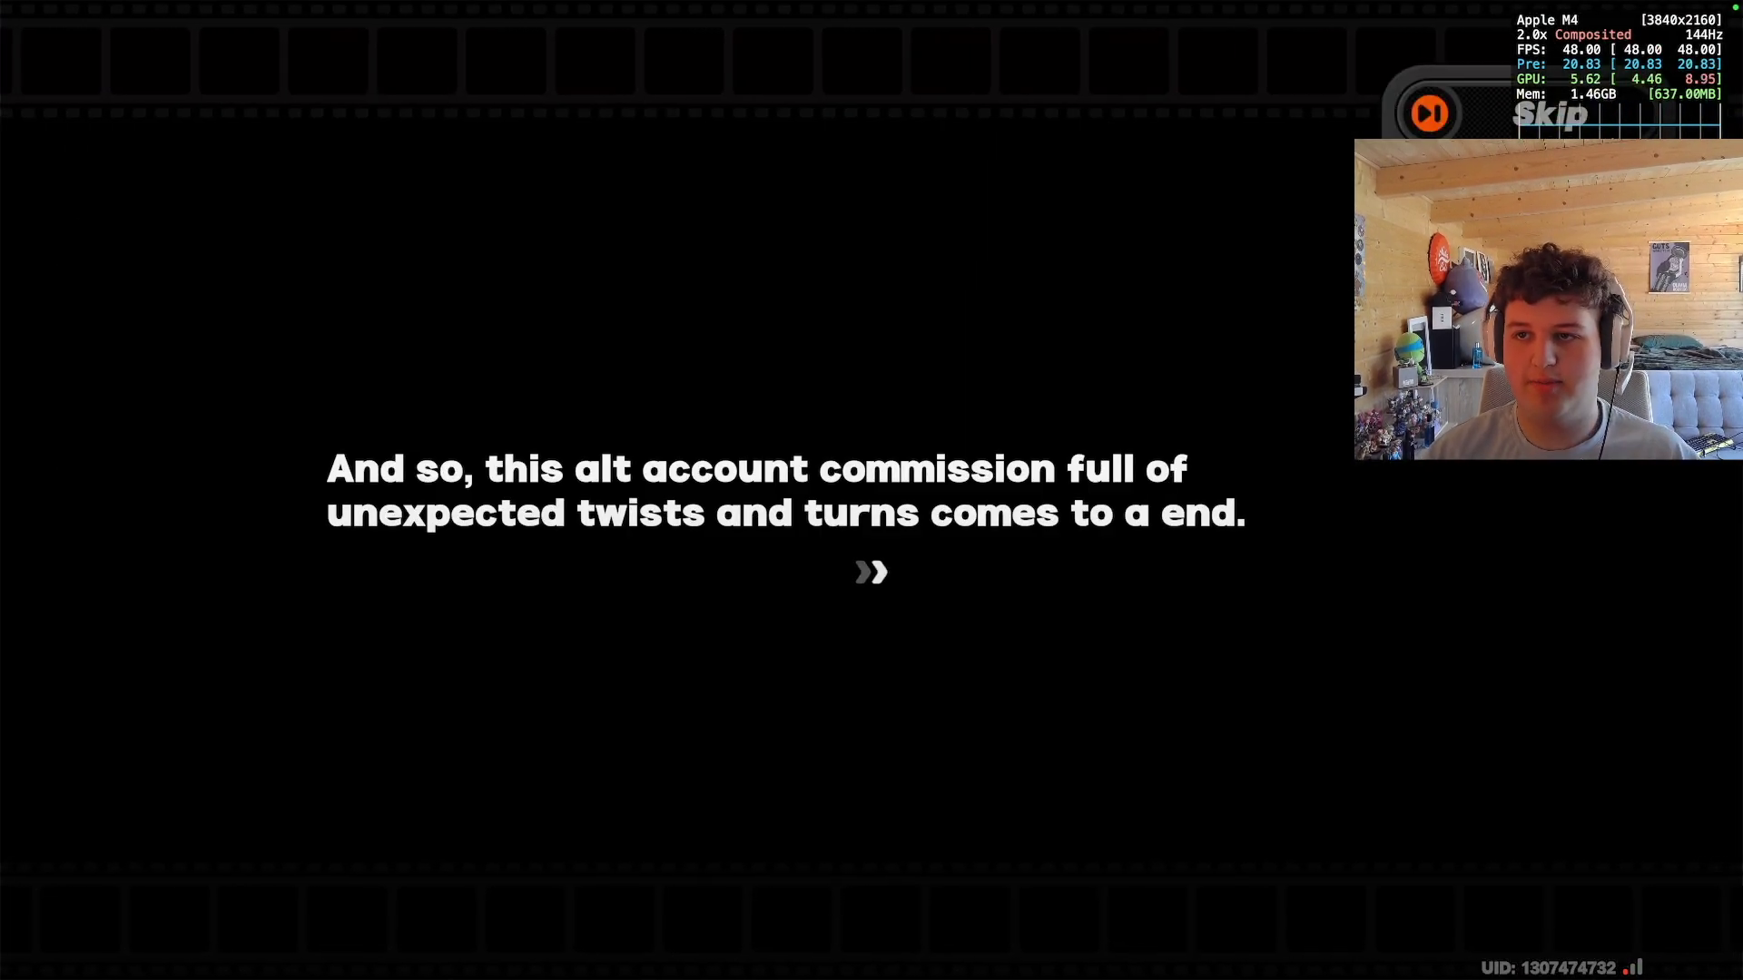
left_click(1530, 125)
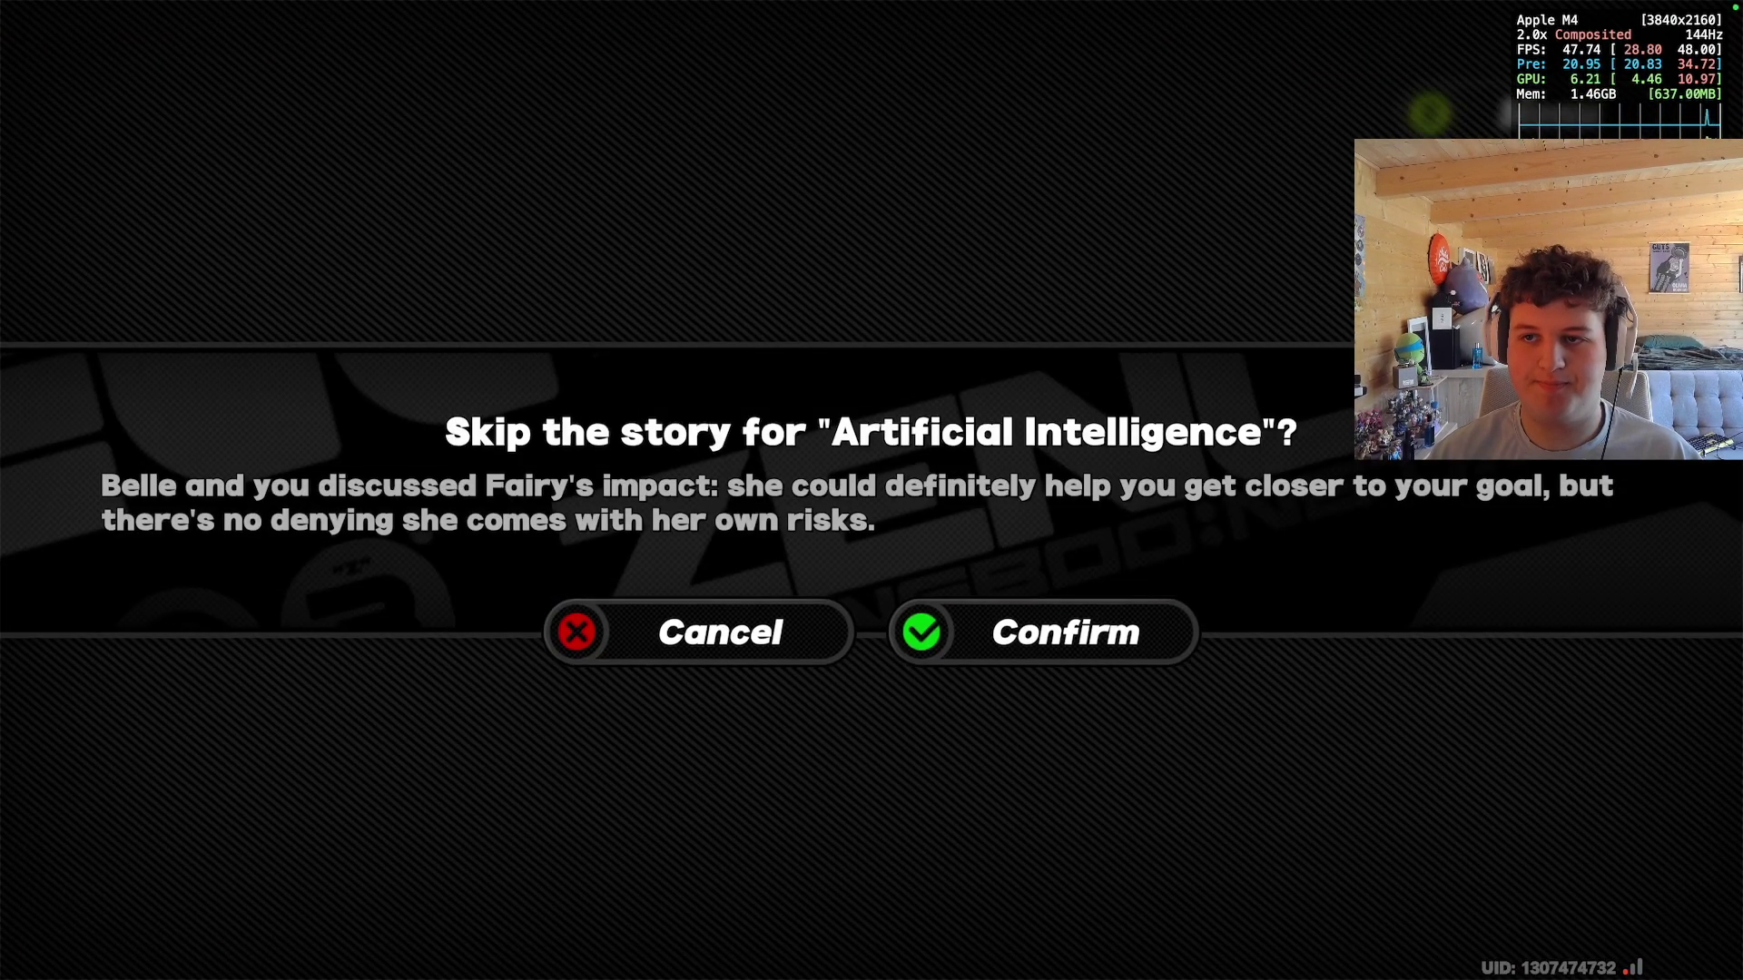
left_click(1157, 643)
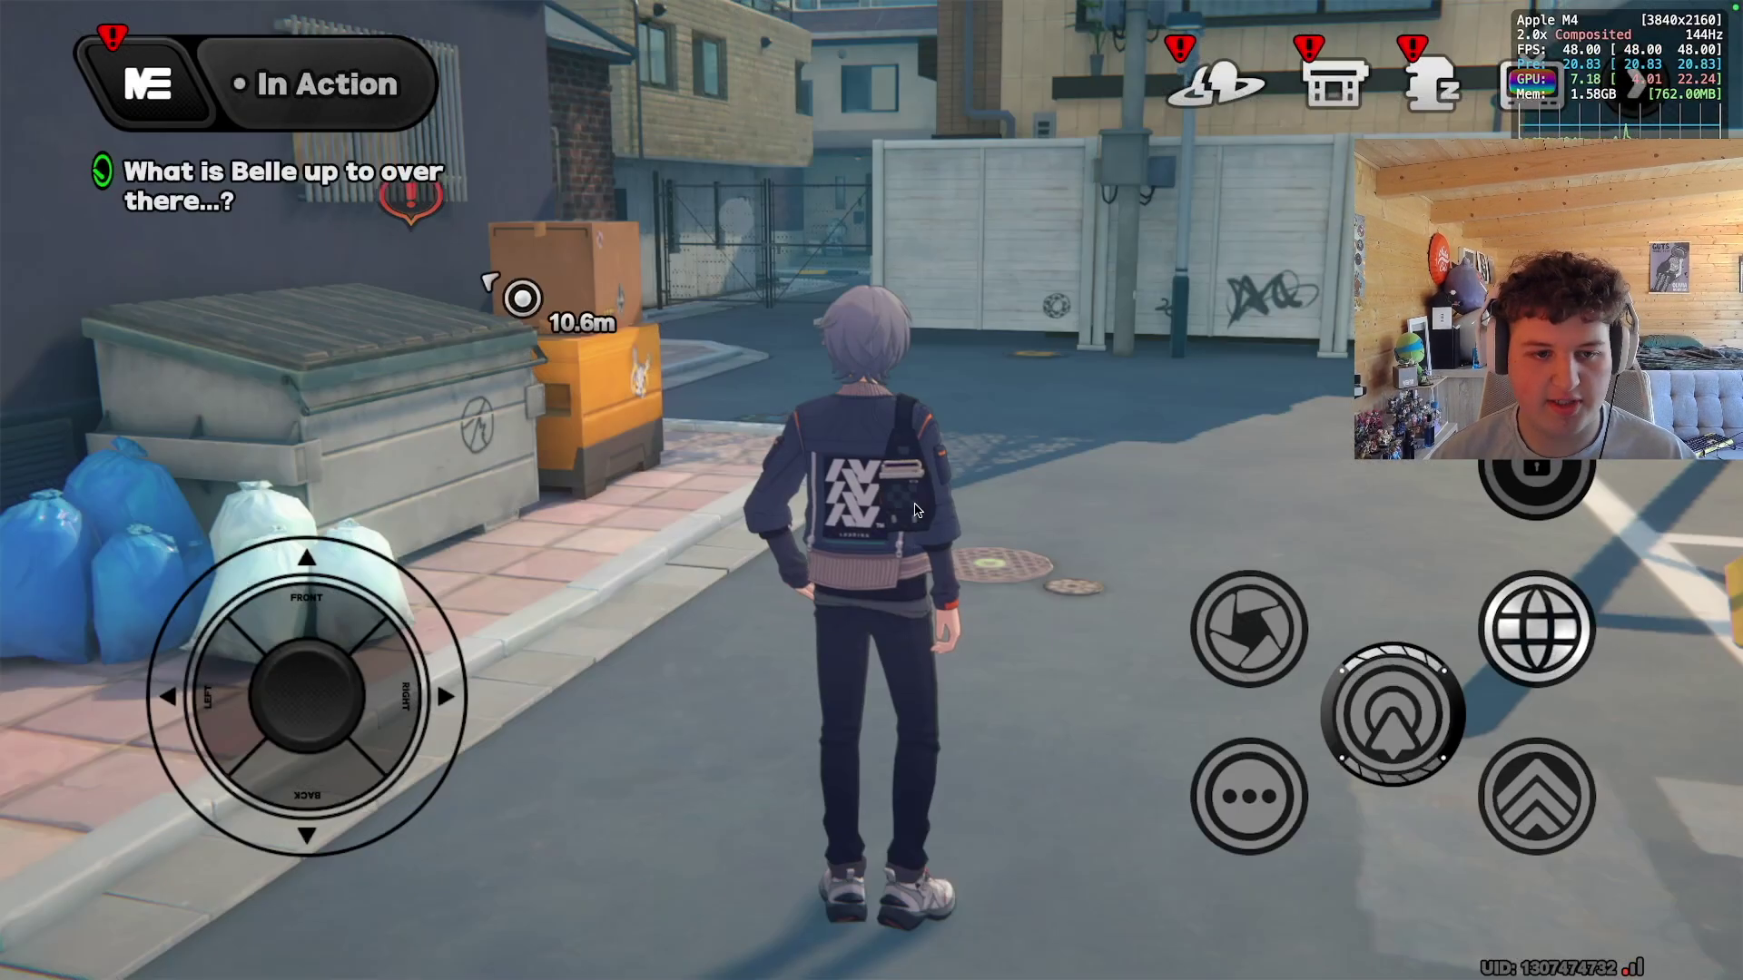
Step: Walk the character across the street and through the alley
key("a")
key("s")
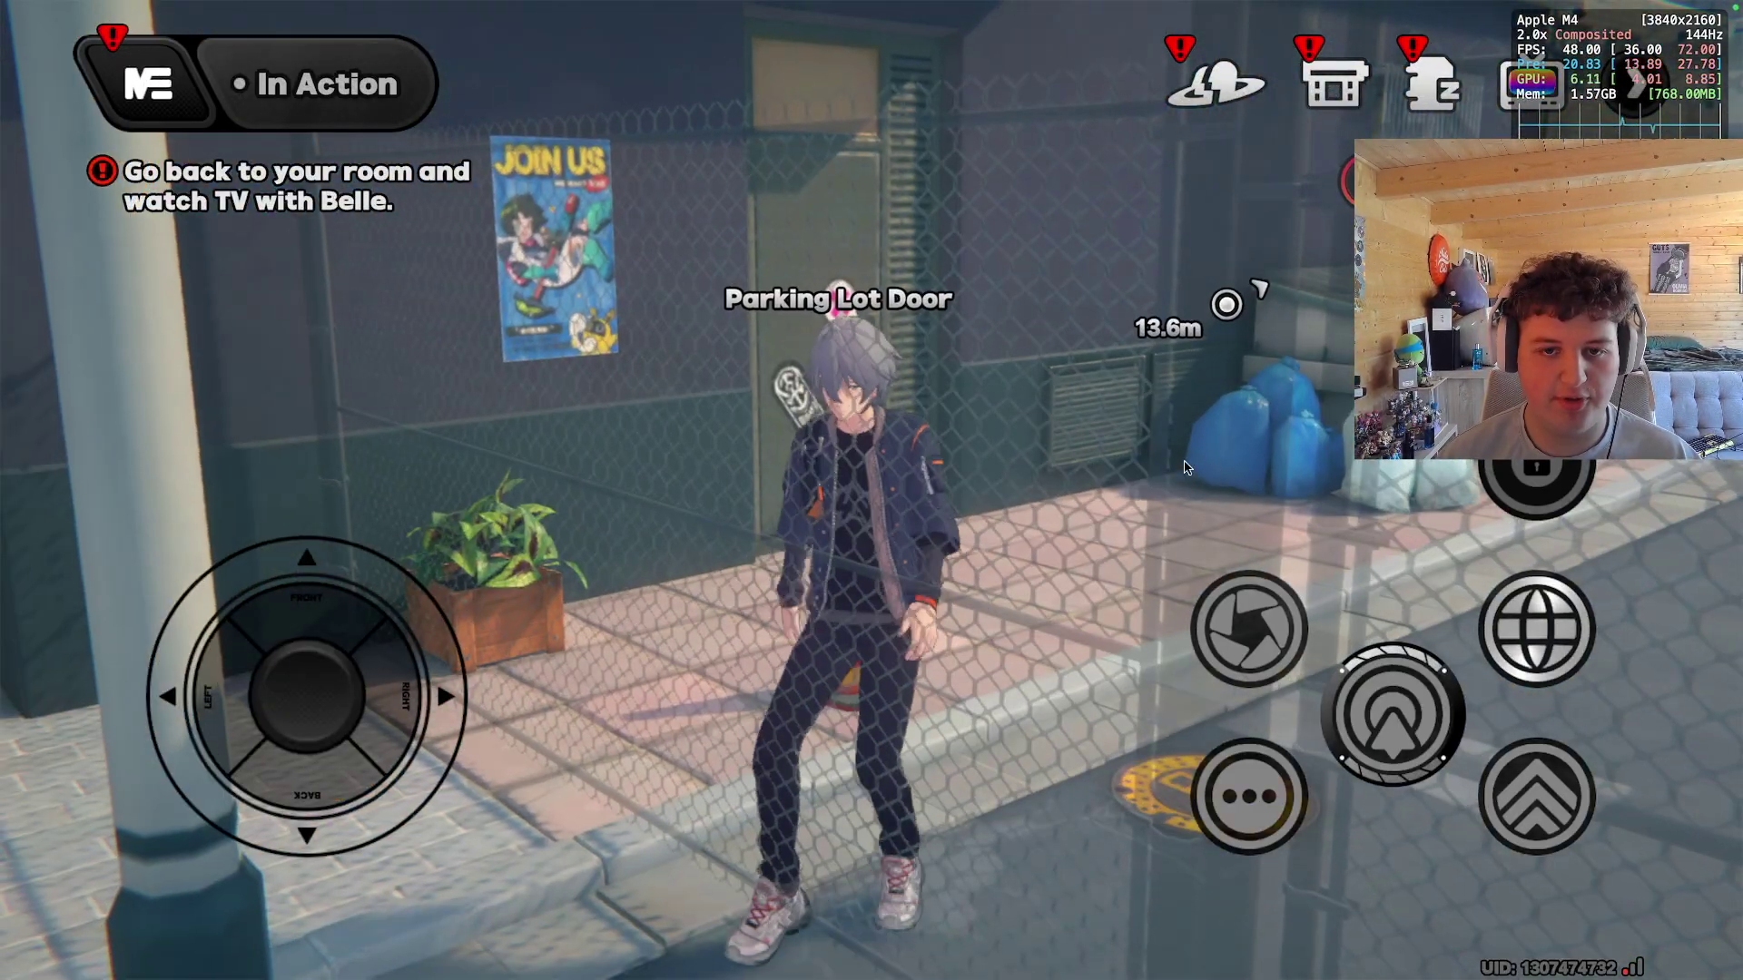
key("a")
key("s")
Step: In the keymapping editor, align WASD, Mouse, 2 and LMB with their game buttons
mouse_move(277, 6)
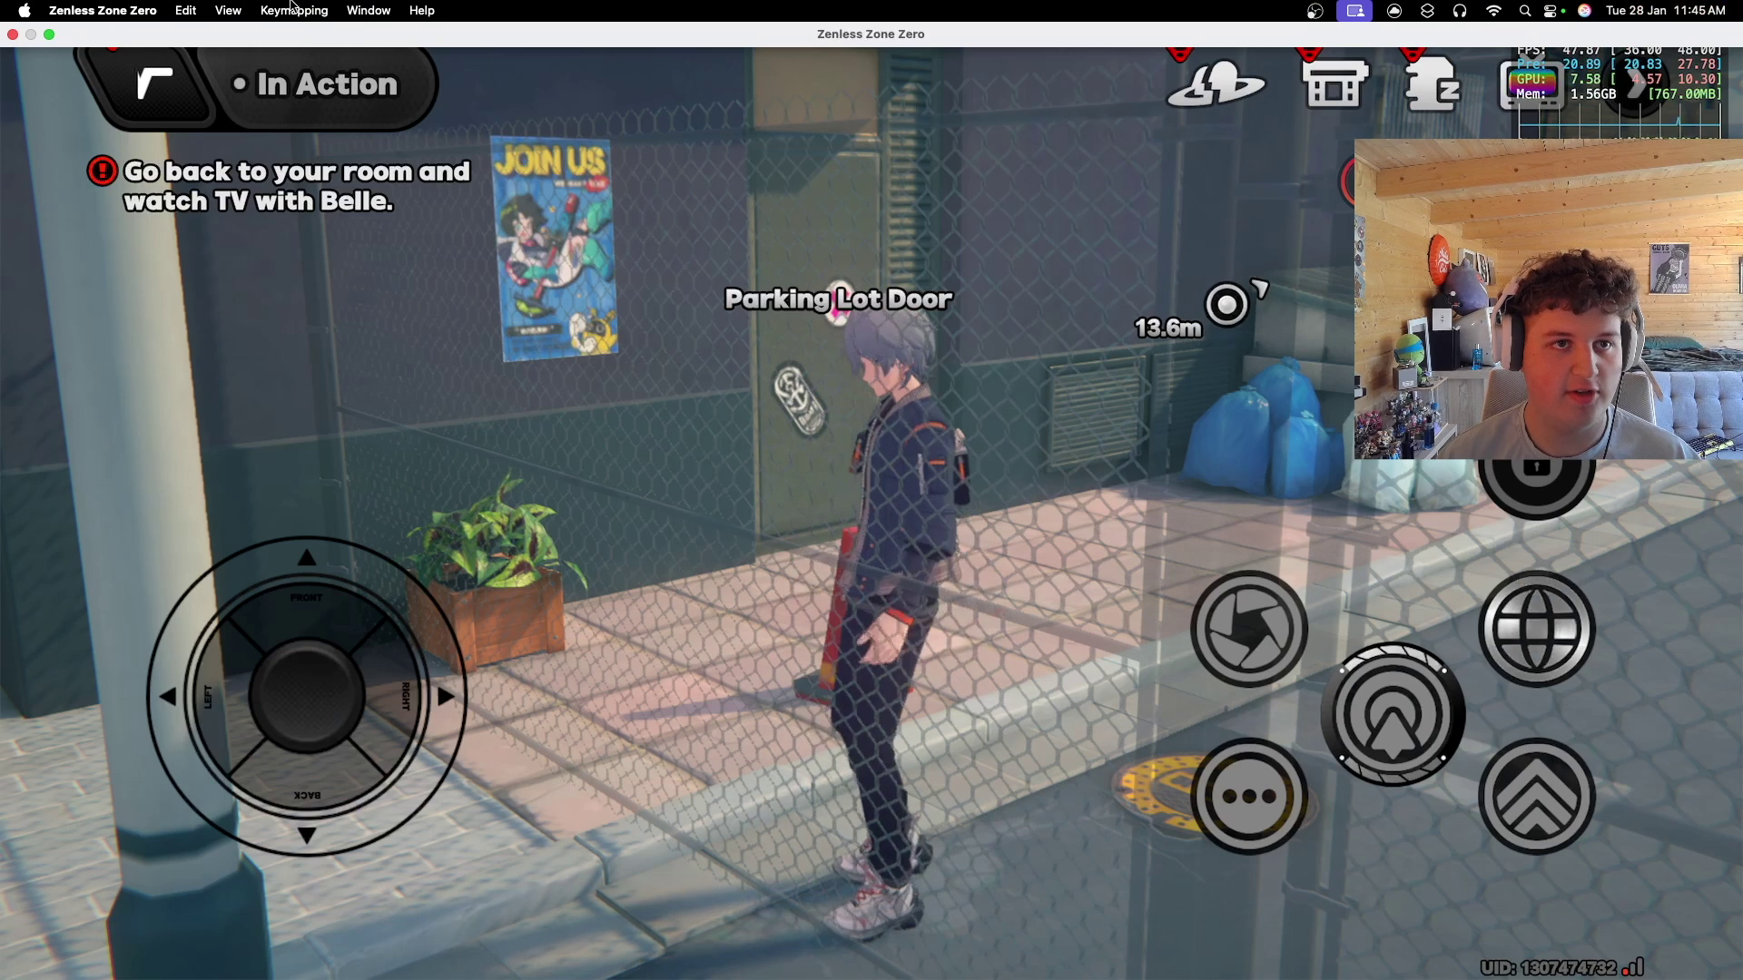
left_click(294, 10)
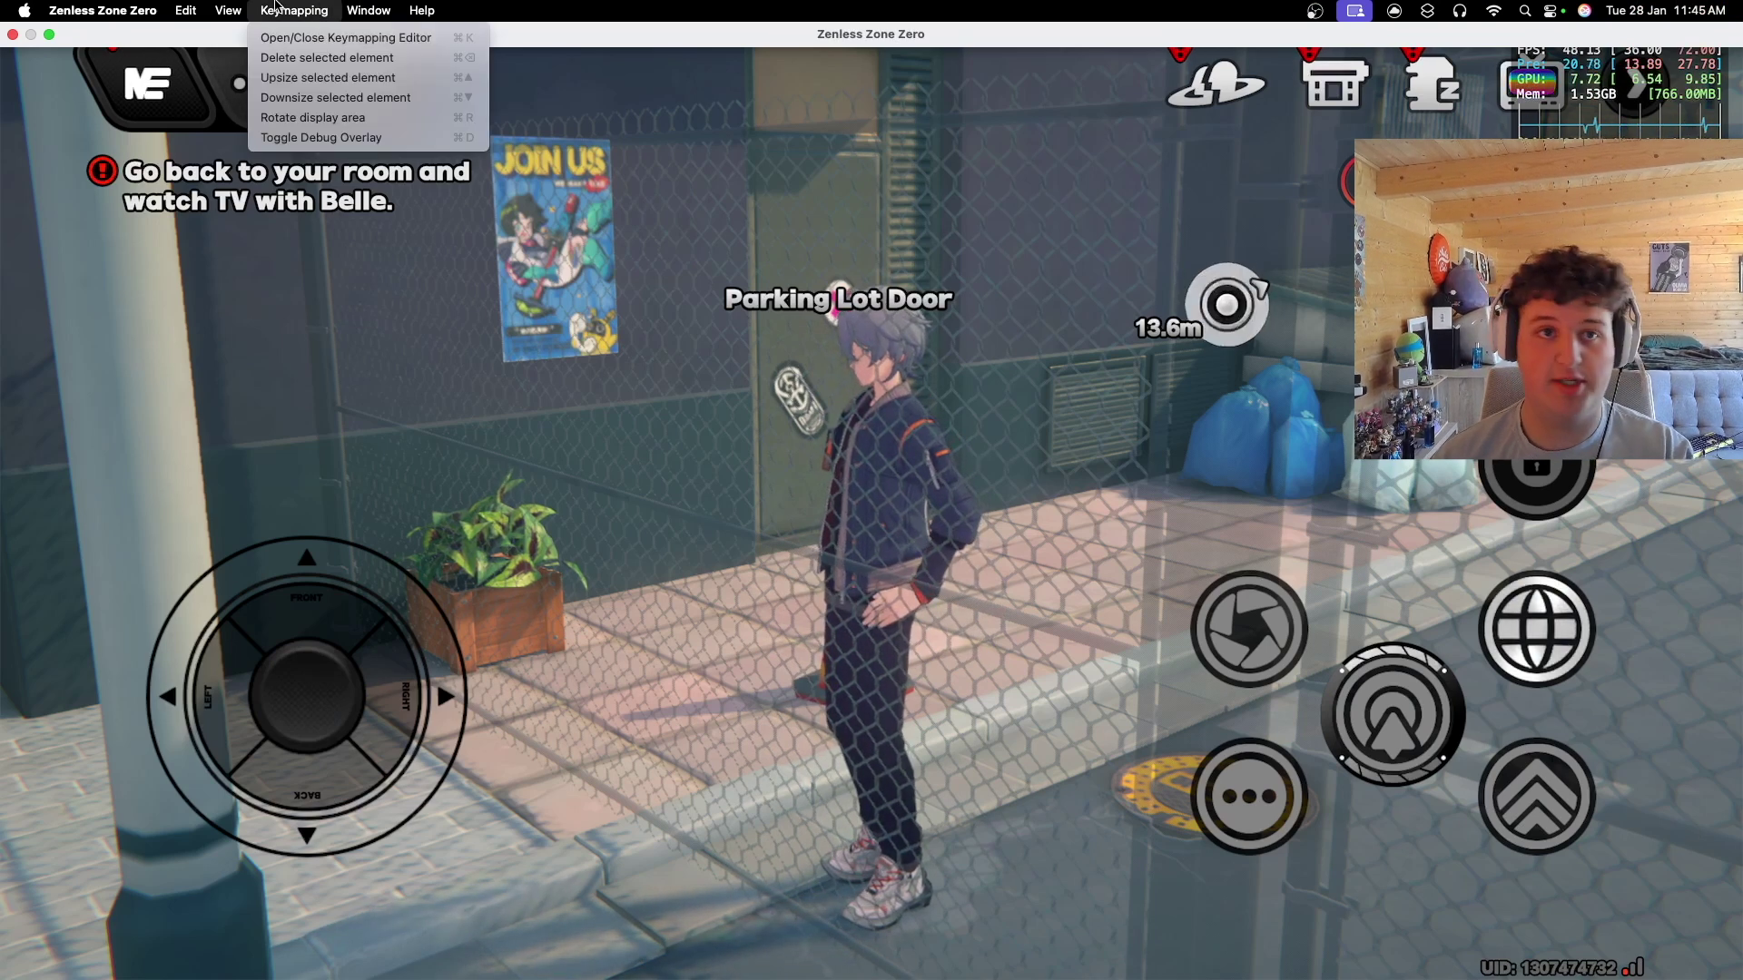
left_click(309, 37)
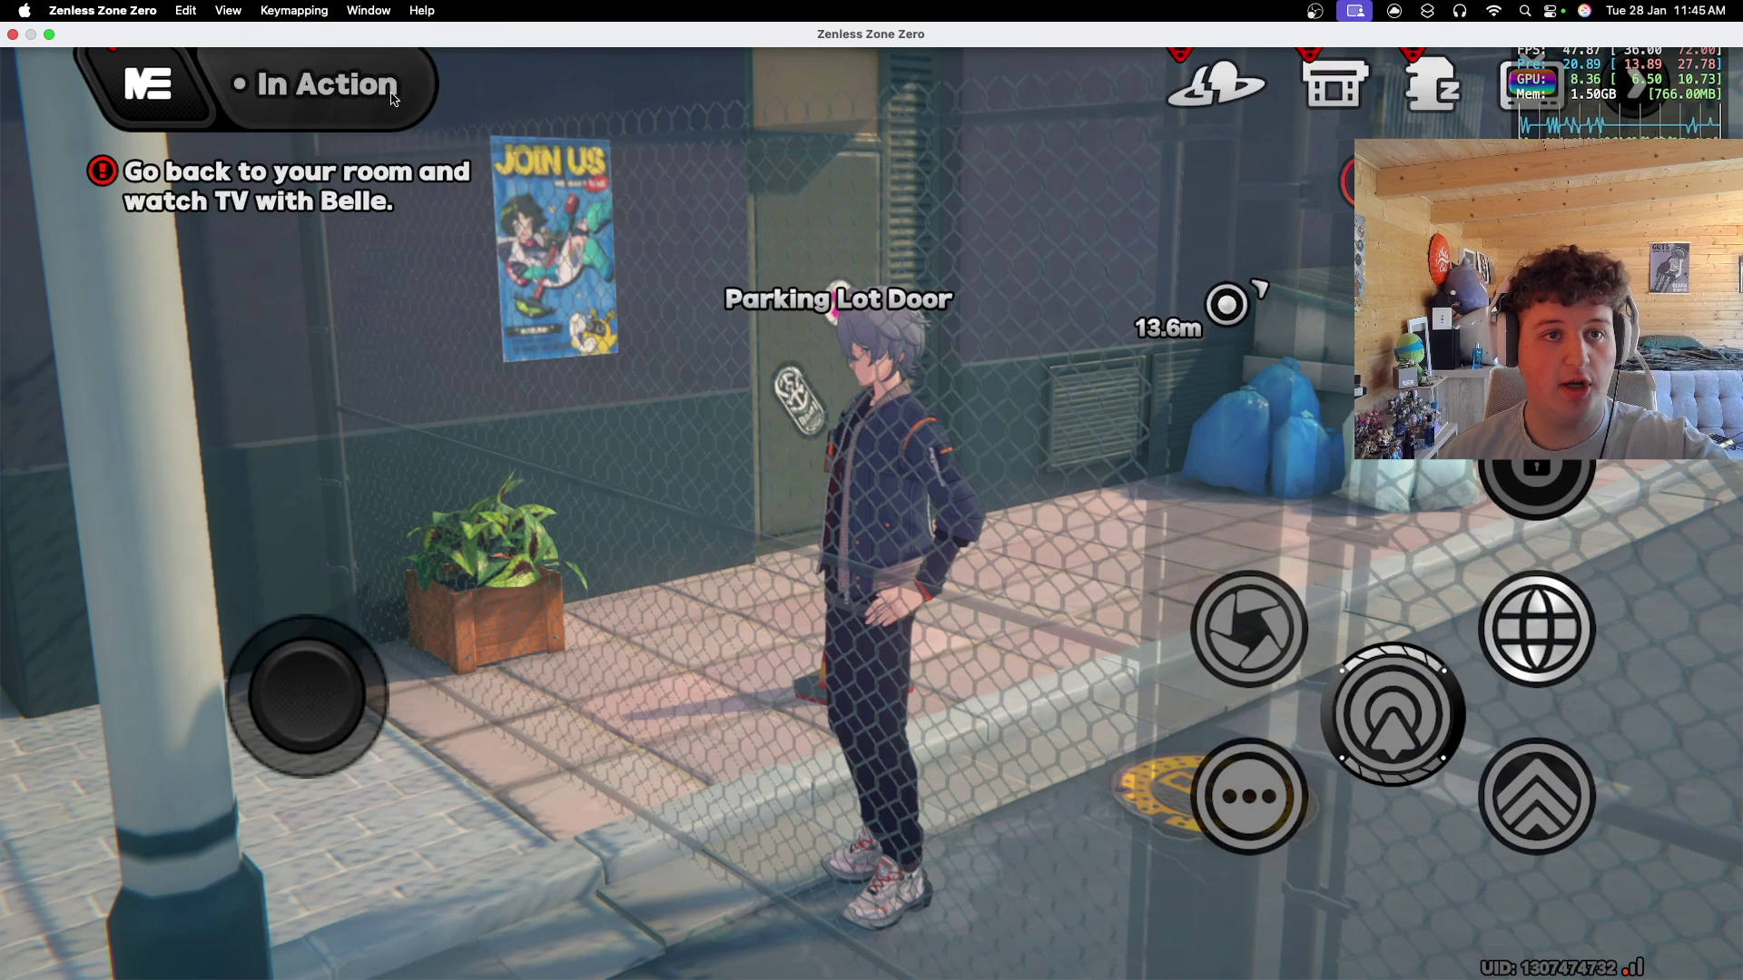
left_click_drag(260, 743, 393, 616)
left_click_drag(822, 560, 943, 534)
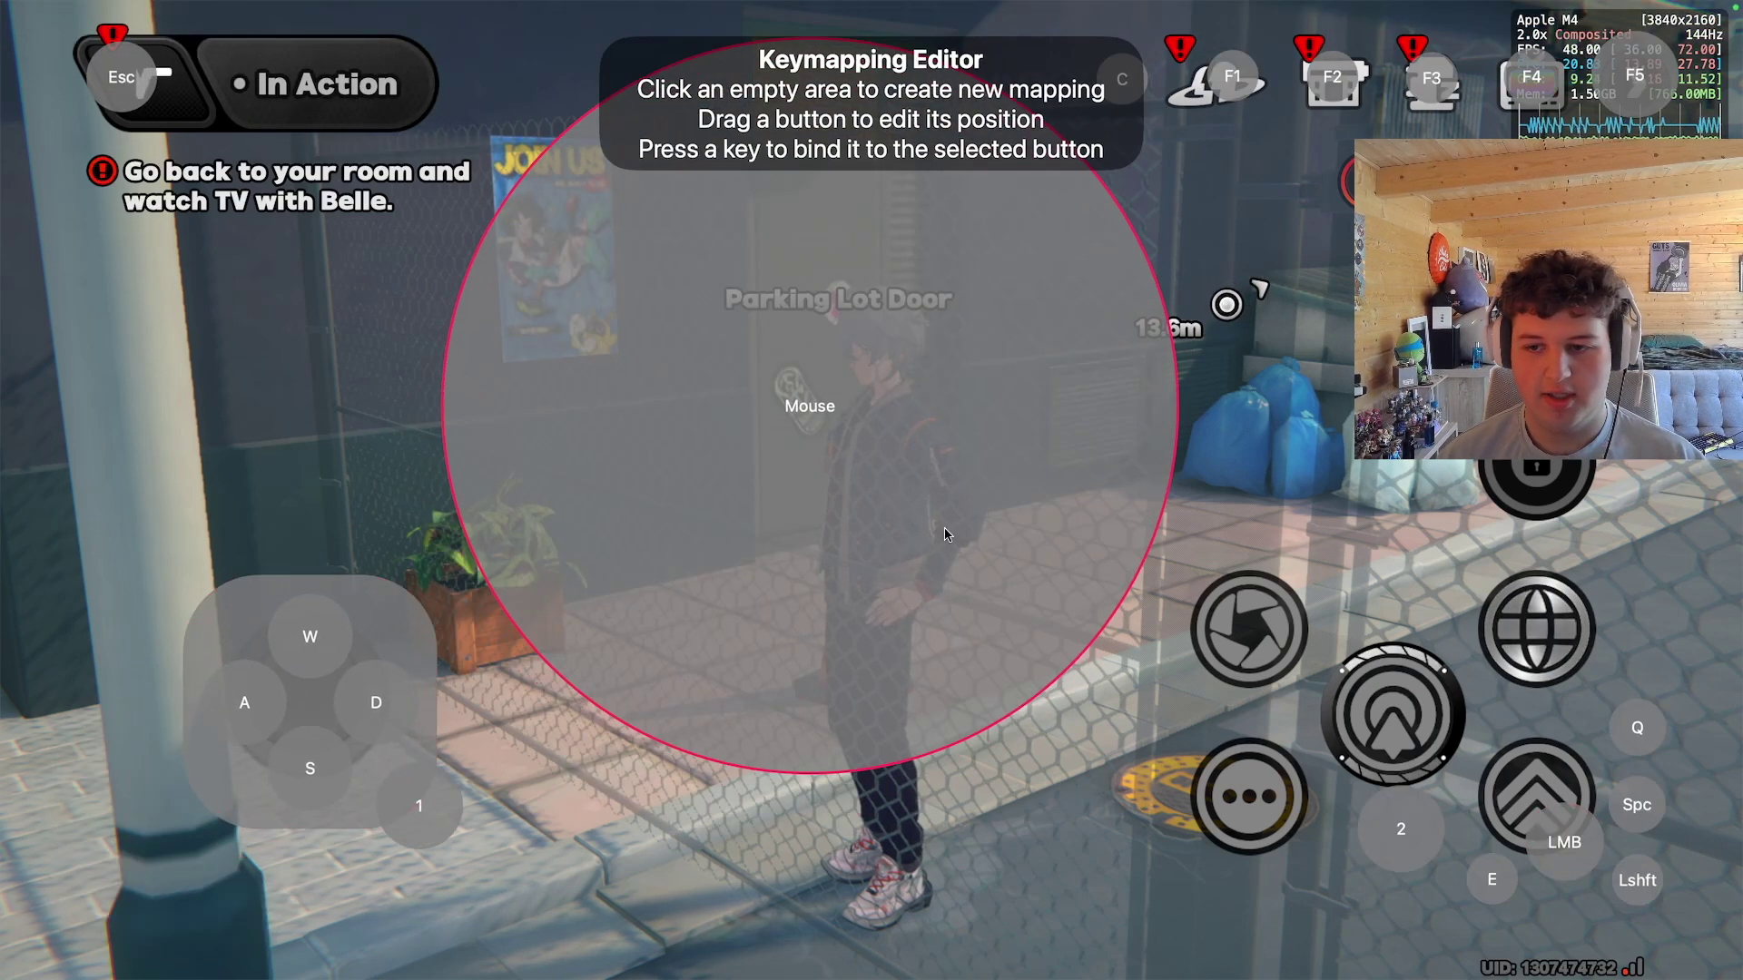
left_click_drag(1389, 839, 1277, 639)
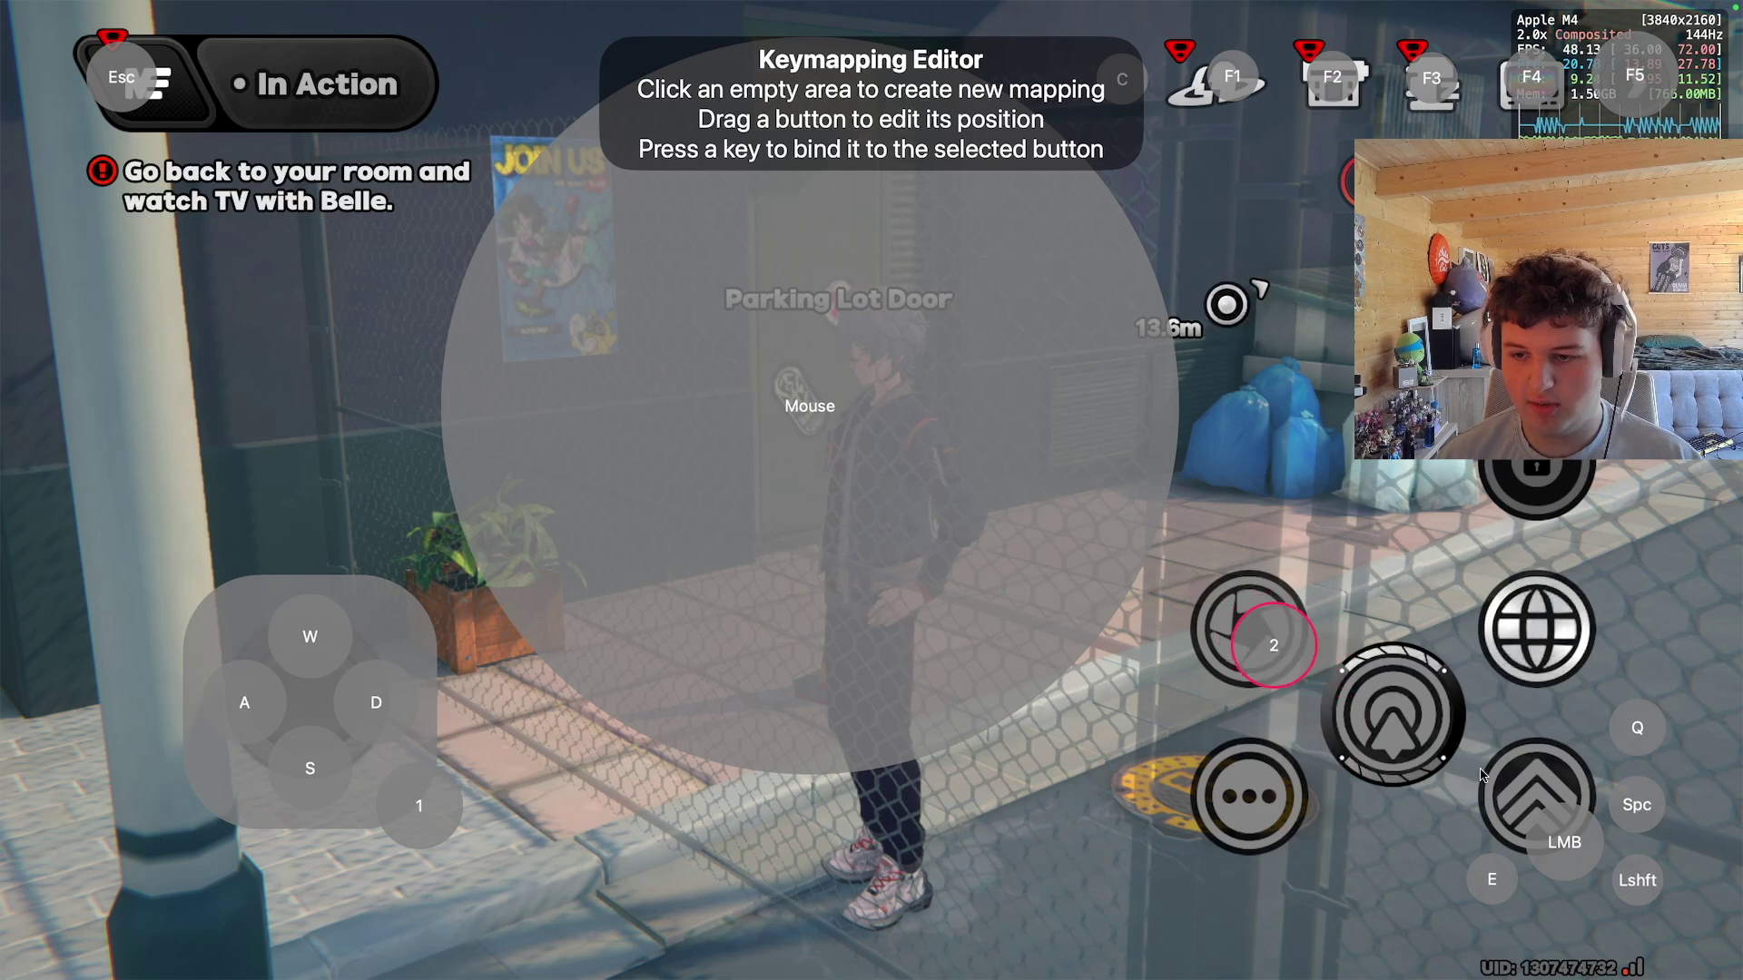
left_click_drag(1564, 842, 1389, 727)
left_click(1249, 632)
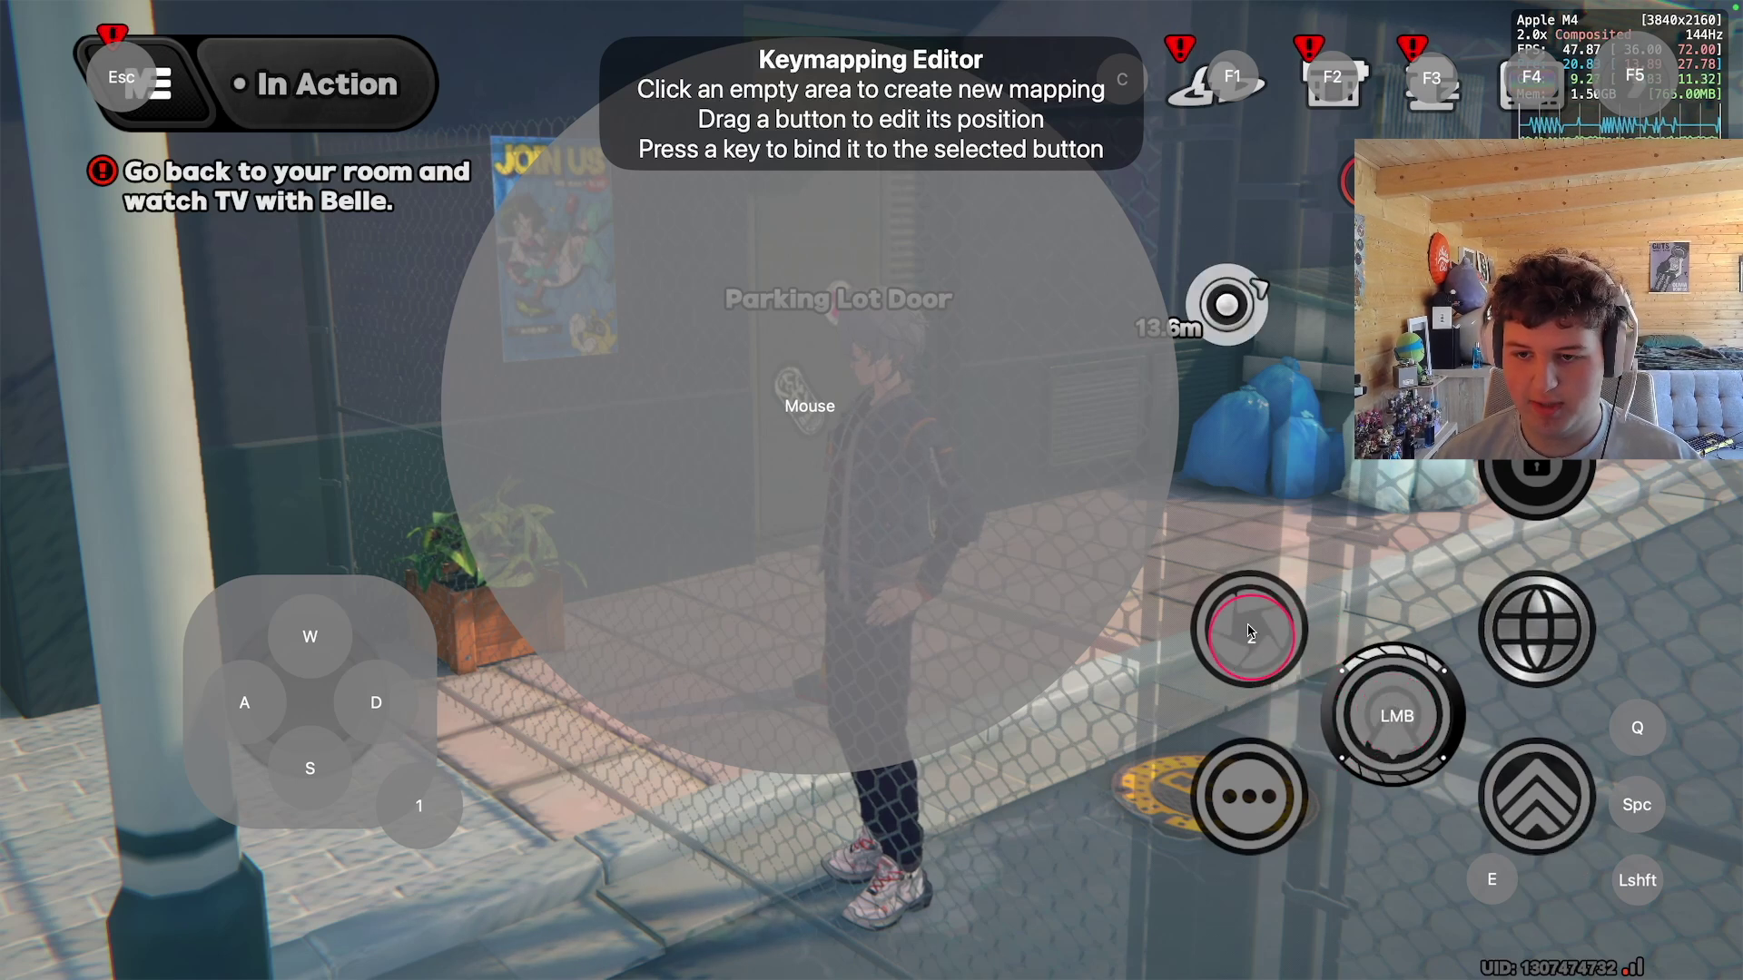
Step: Align E, Spc, Q, Lshft, Esc and 1 with their buttons, then save the keymap
left_click_drag(1463, 879, 1251, 797)
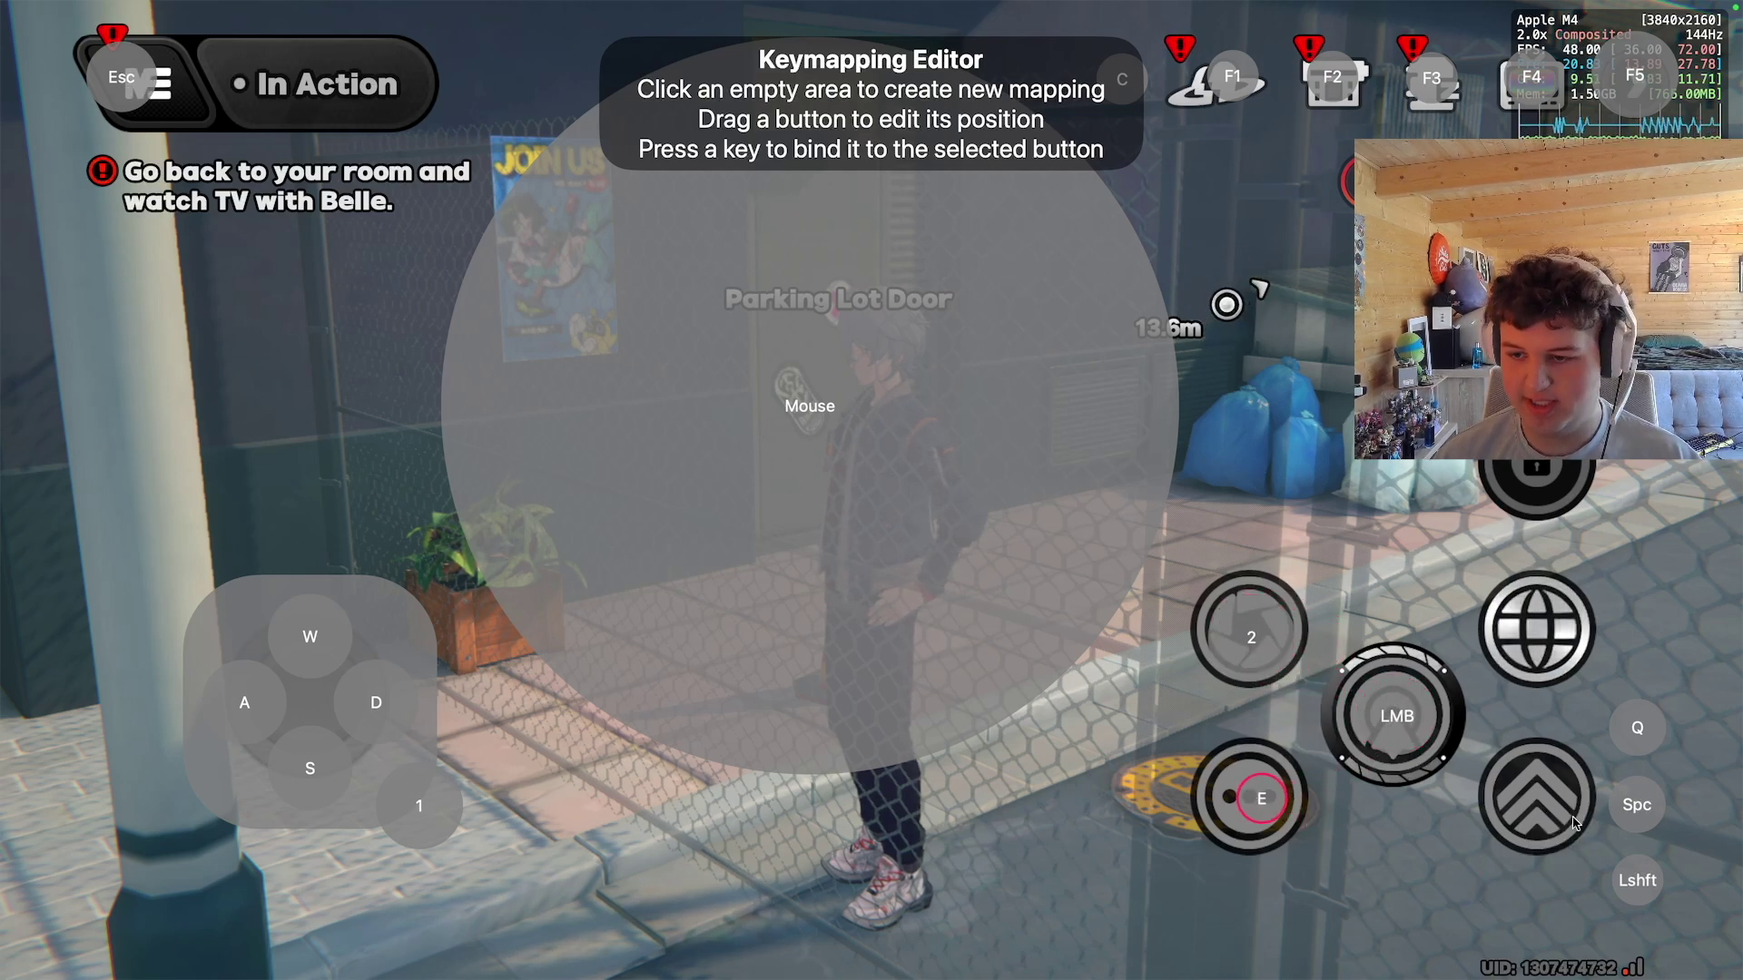
left_click_drag(1657, 813, 1527, 611)
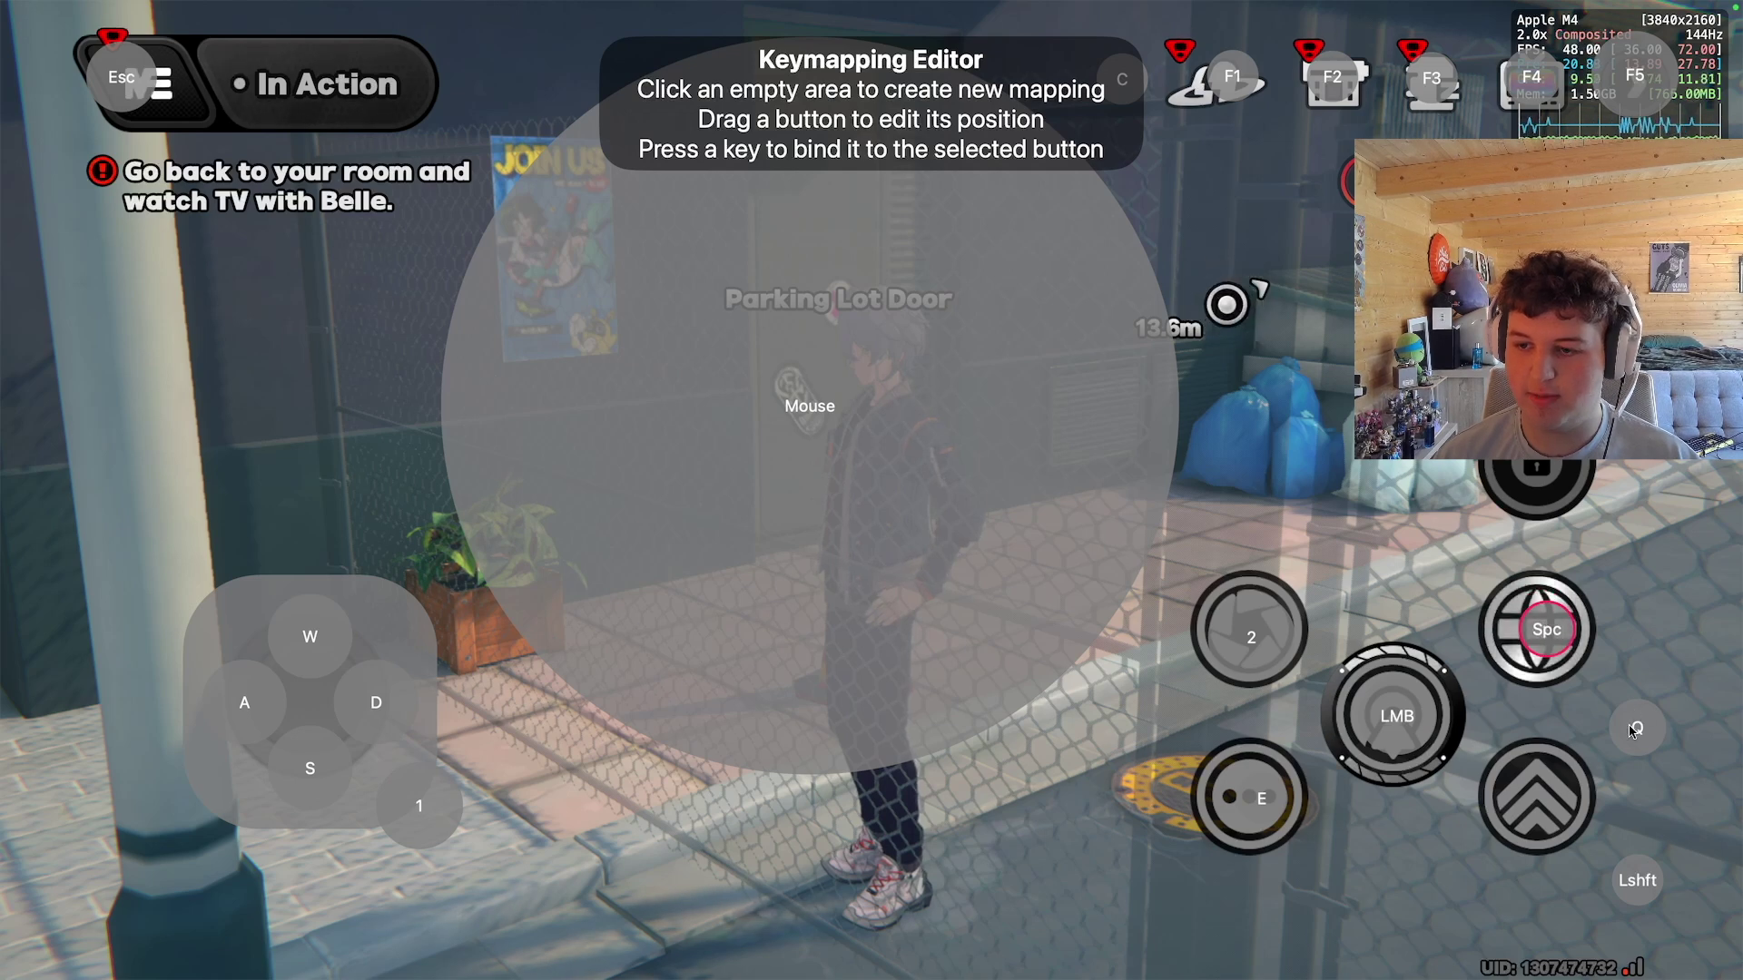
left_click_drag(1637, 727, 1536, 468)
left_click_drag(1648, 881, 1534, 789)
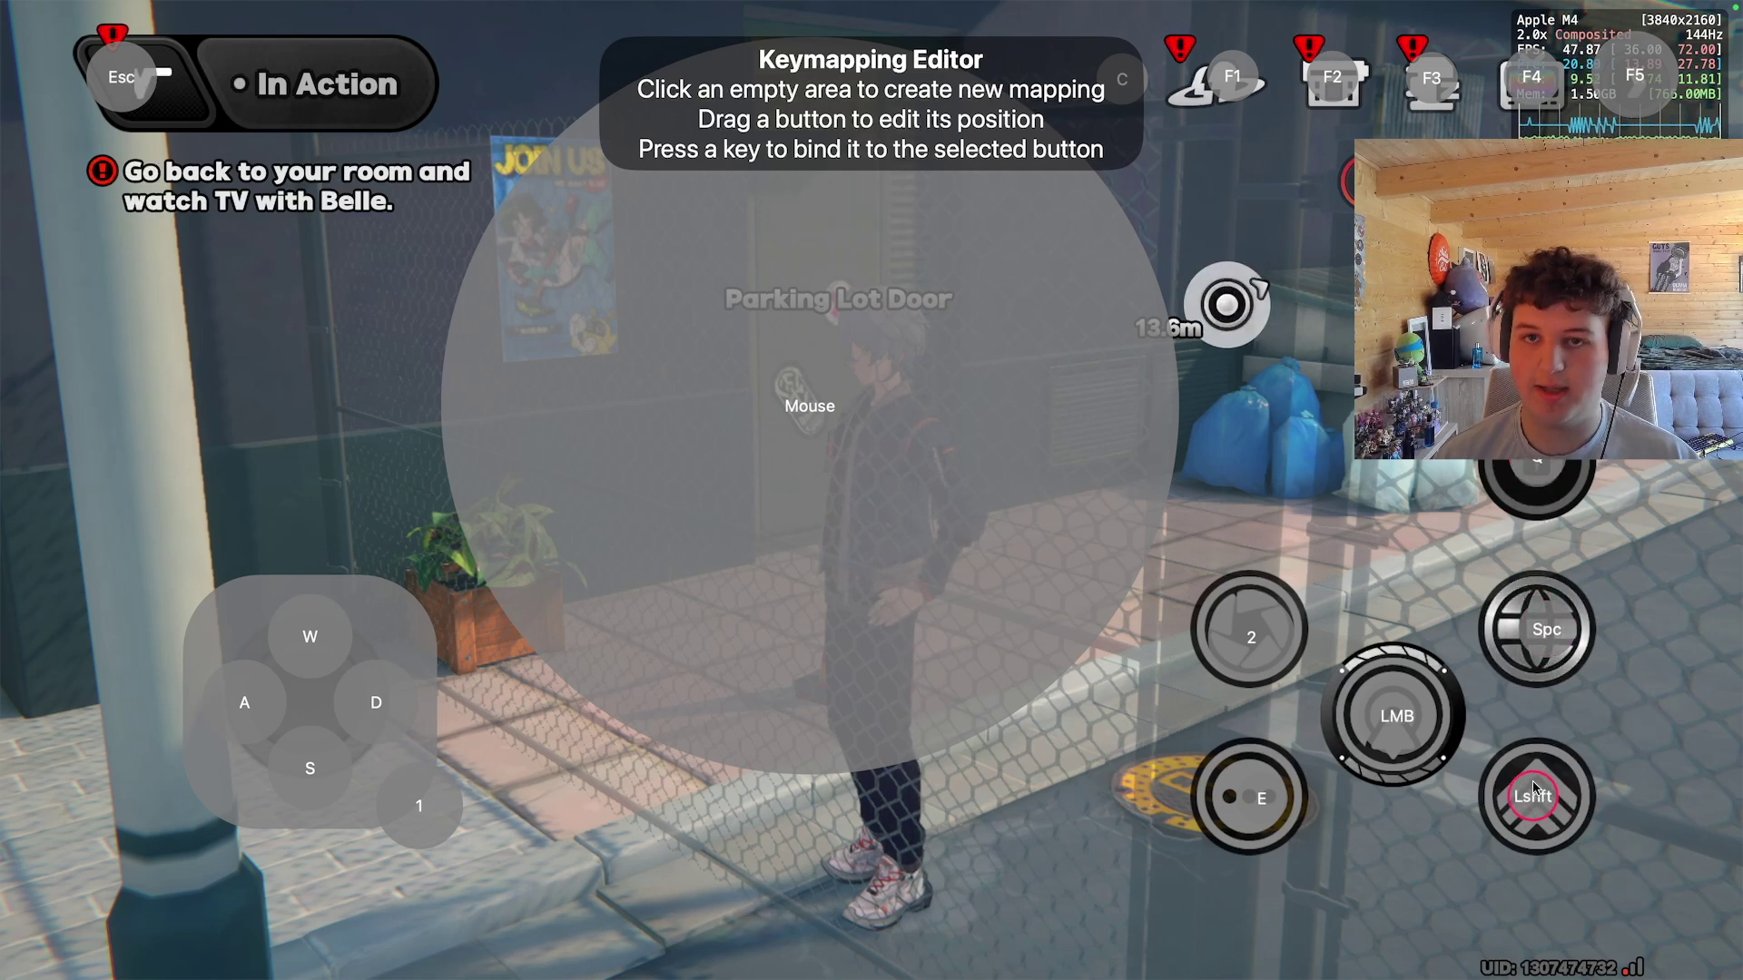
left_click(143, 85)
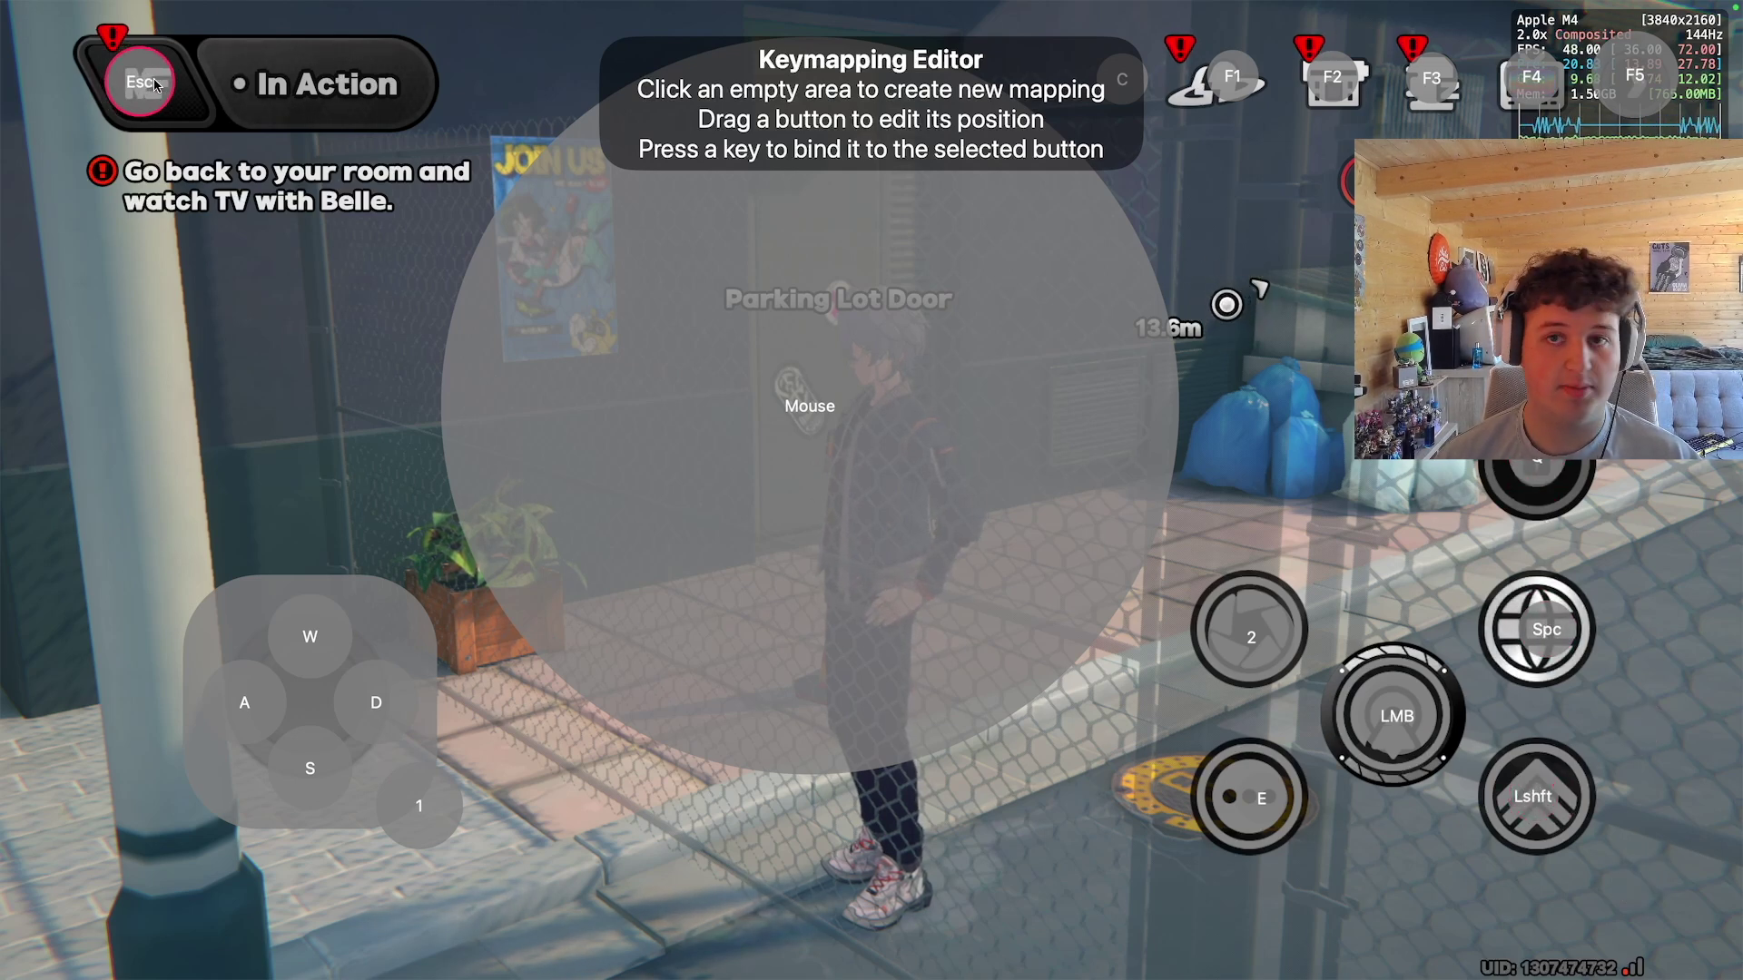
left_click_drag(155, 84, 129, 79)
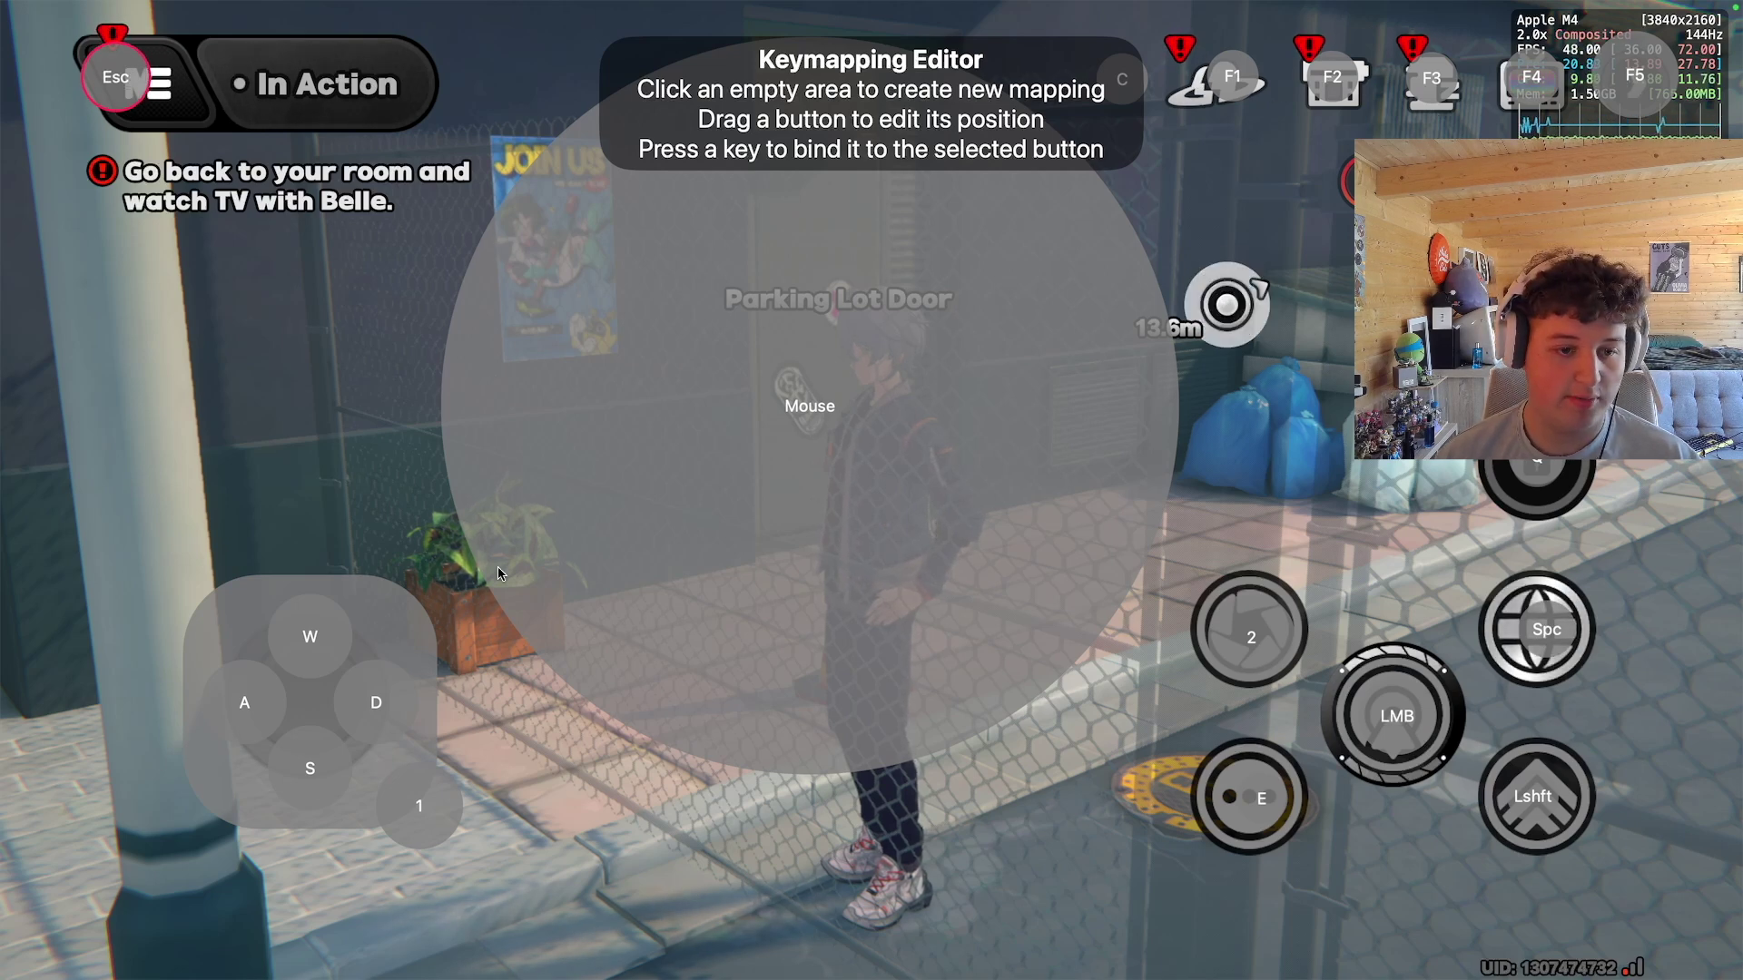
left_click_drag(459, 825, 497, 839)
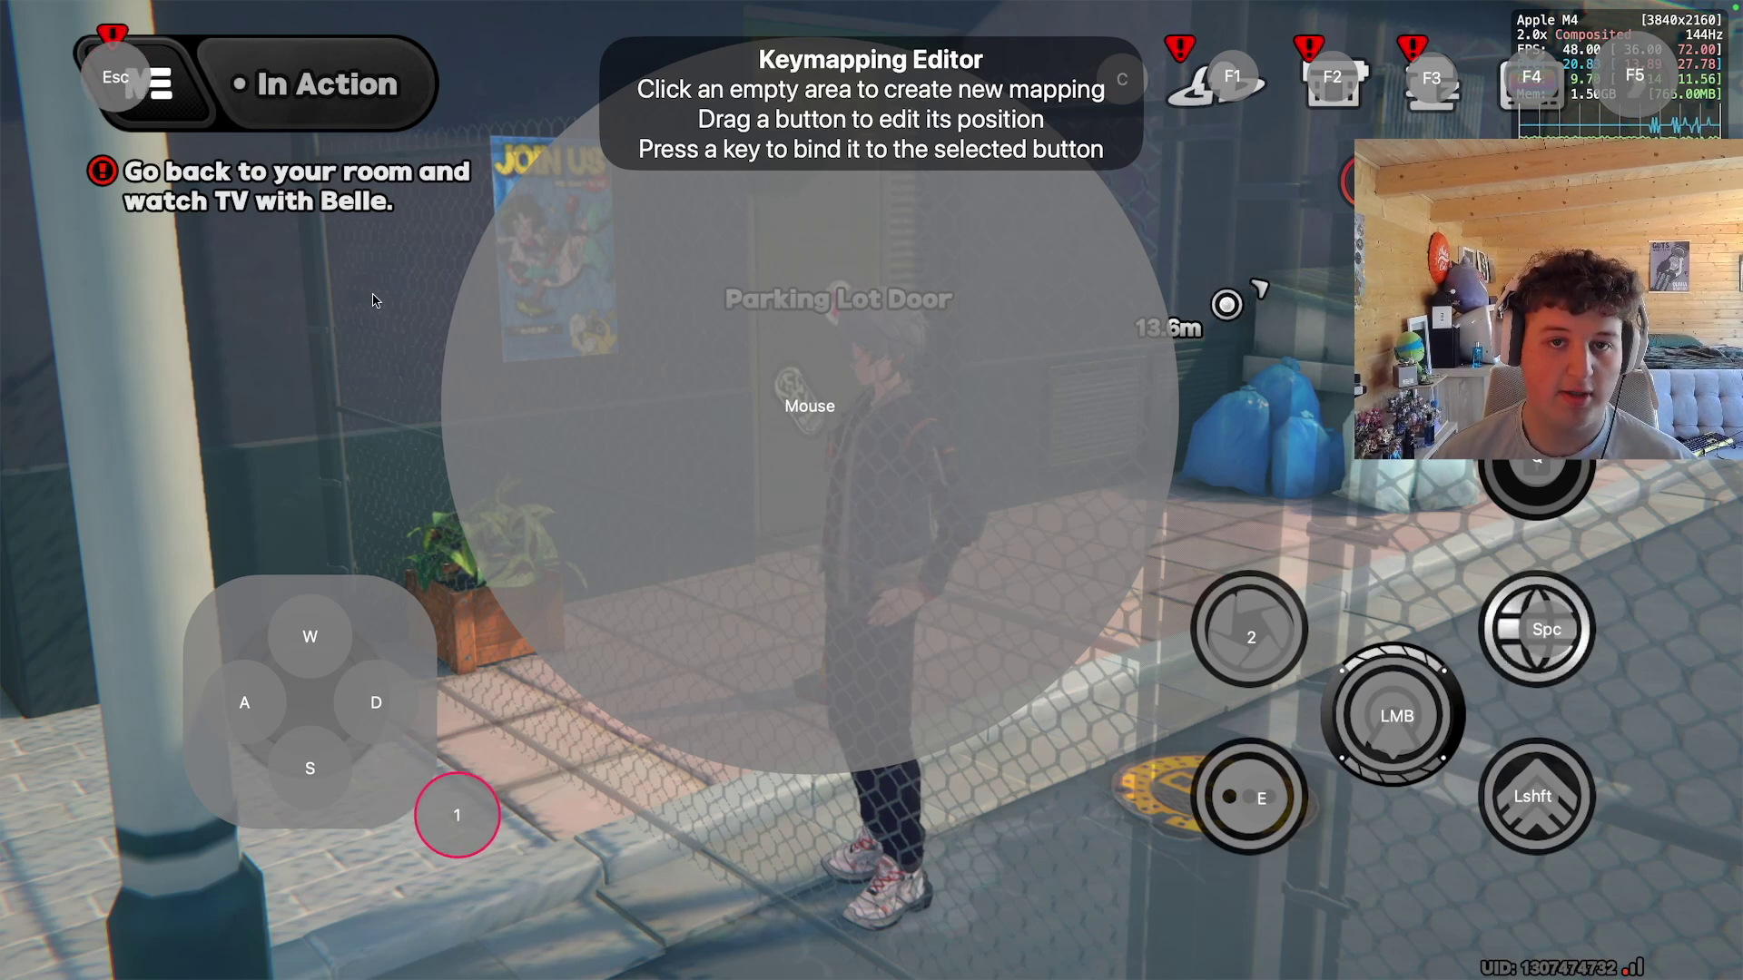
left_click(293, 10)
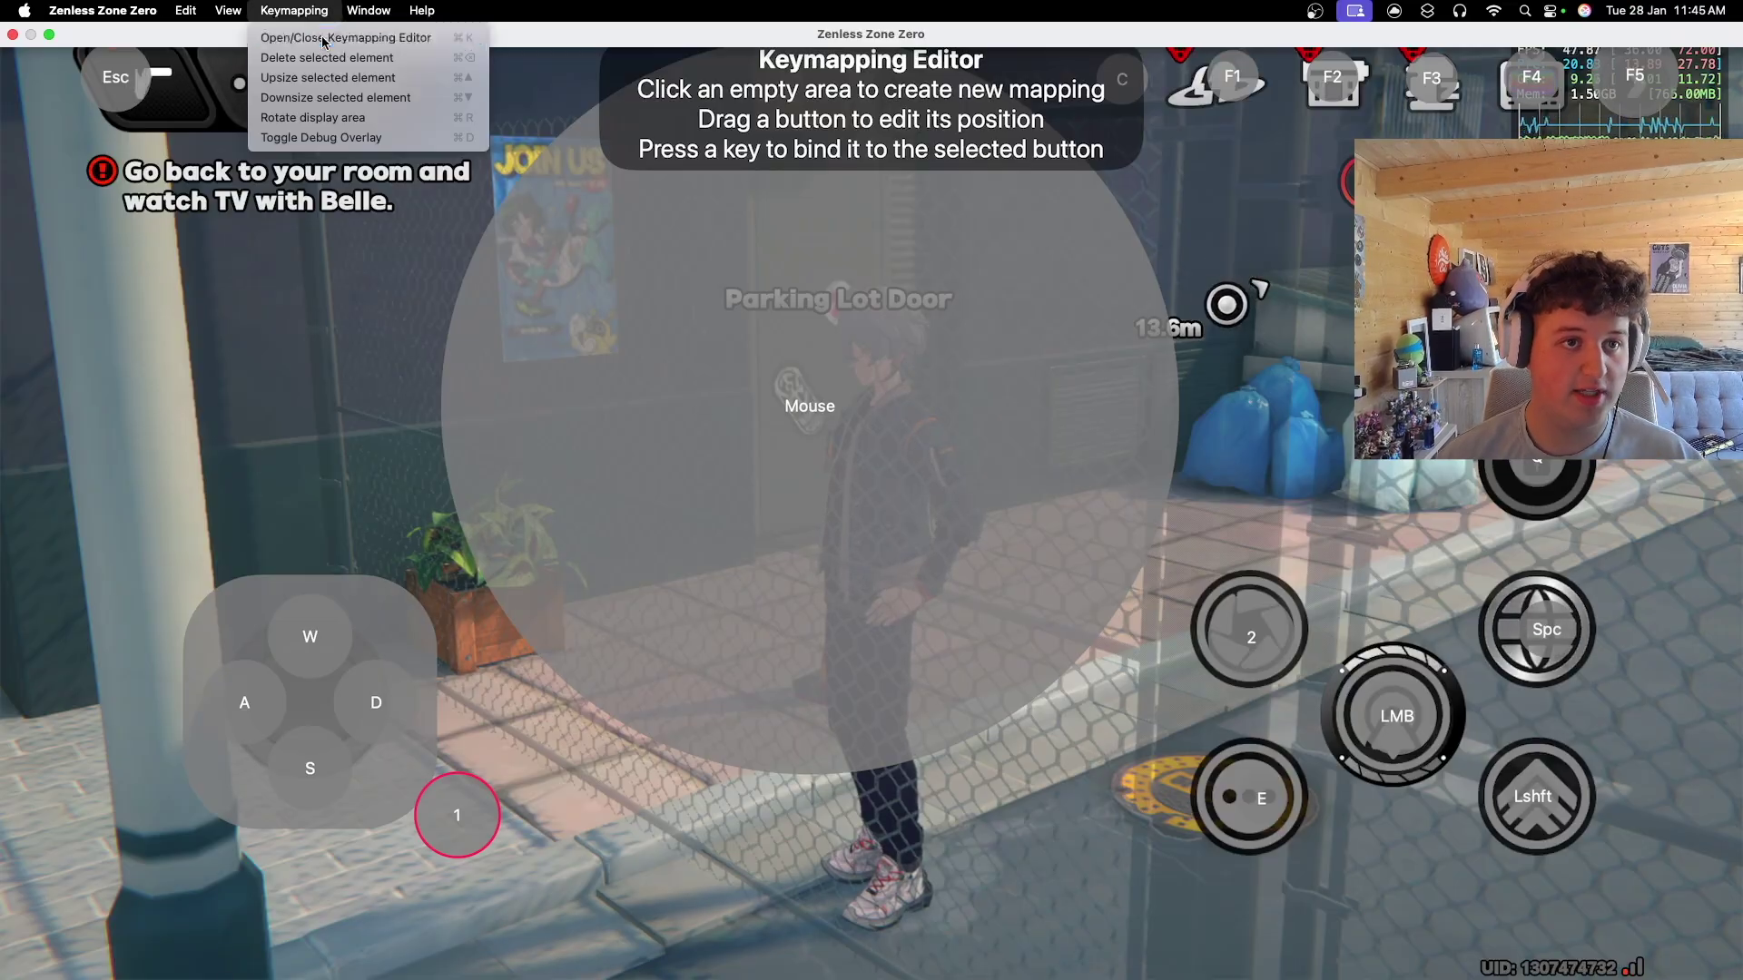
left_click(323, 38)
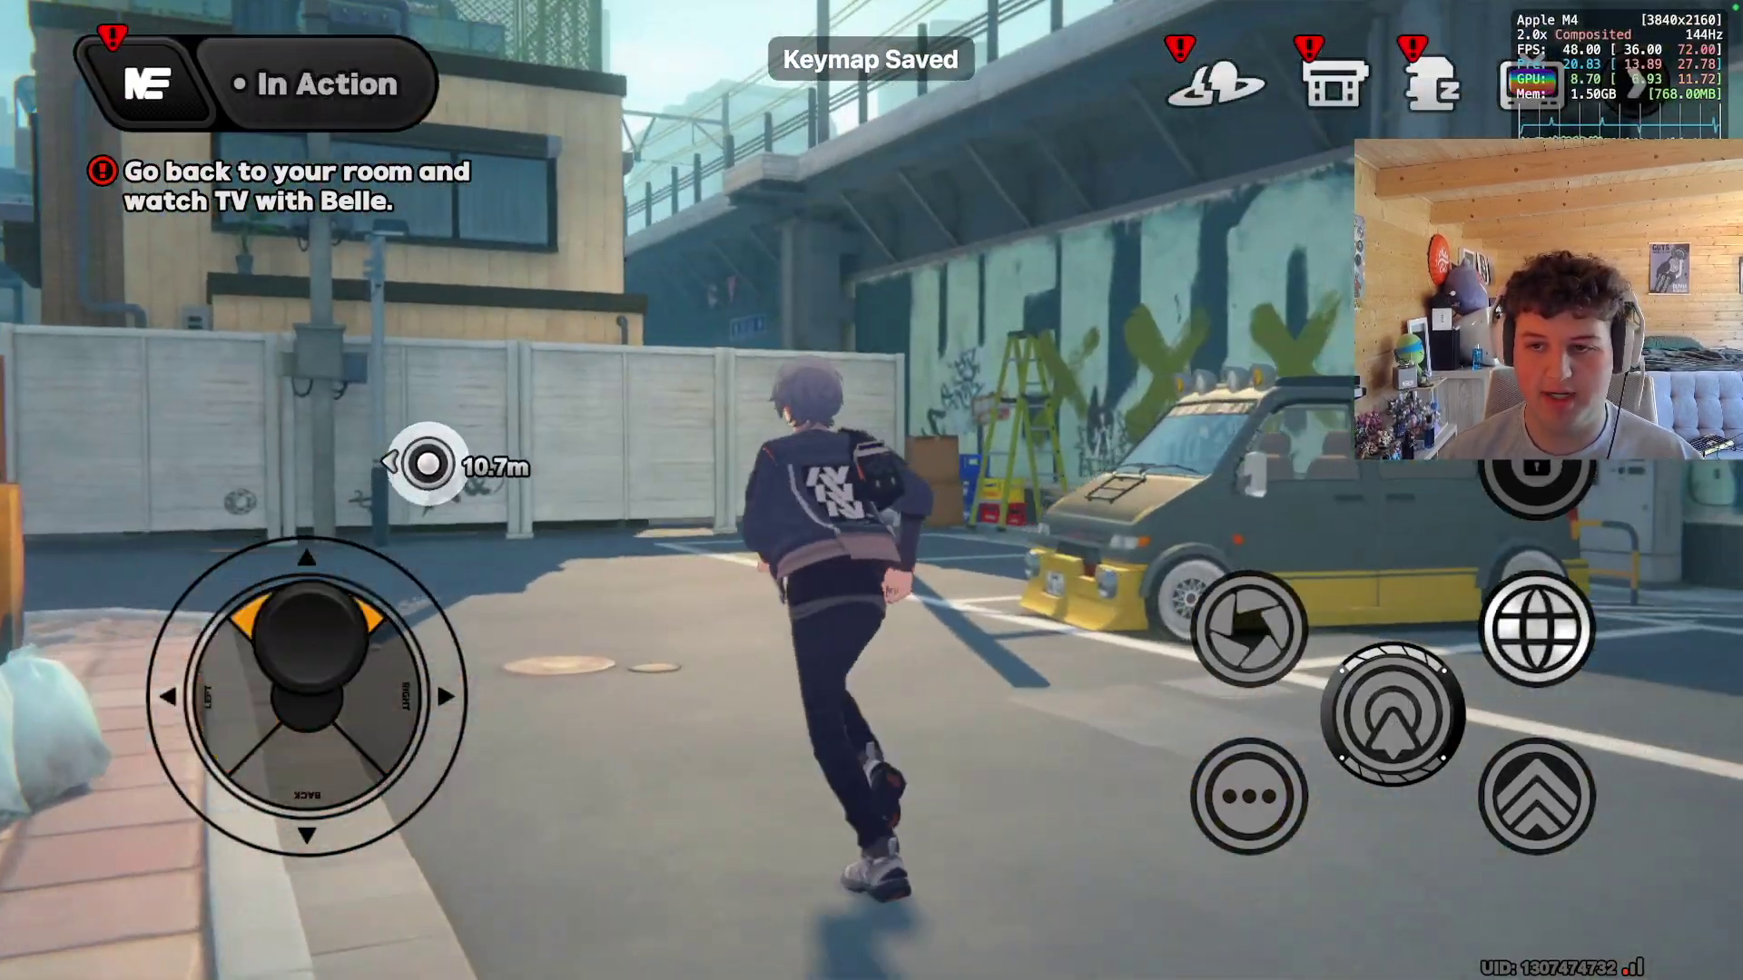
Step: Walk down the street, then change Input UI Layout from Touch to Controller in Options
key("a")
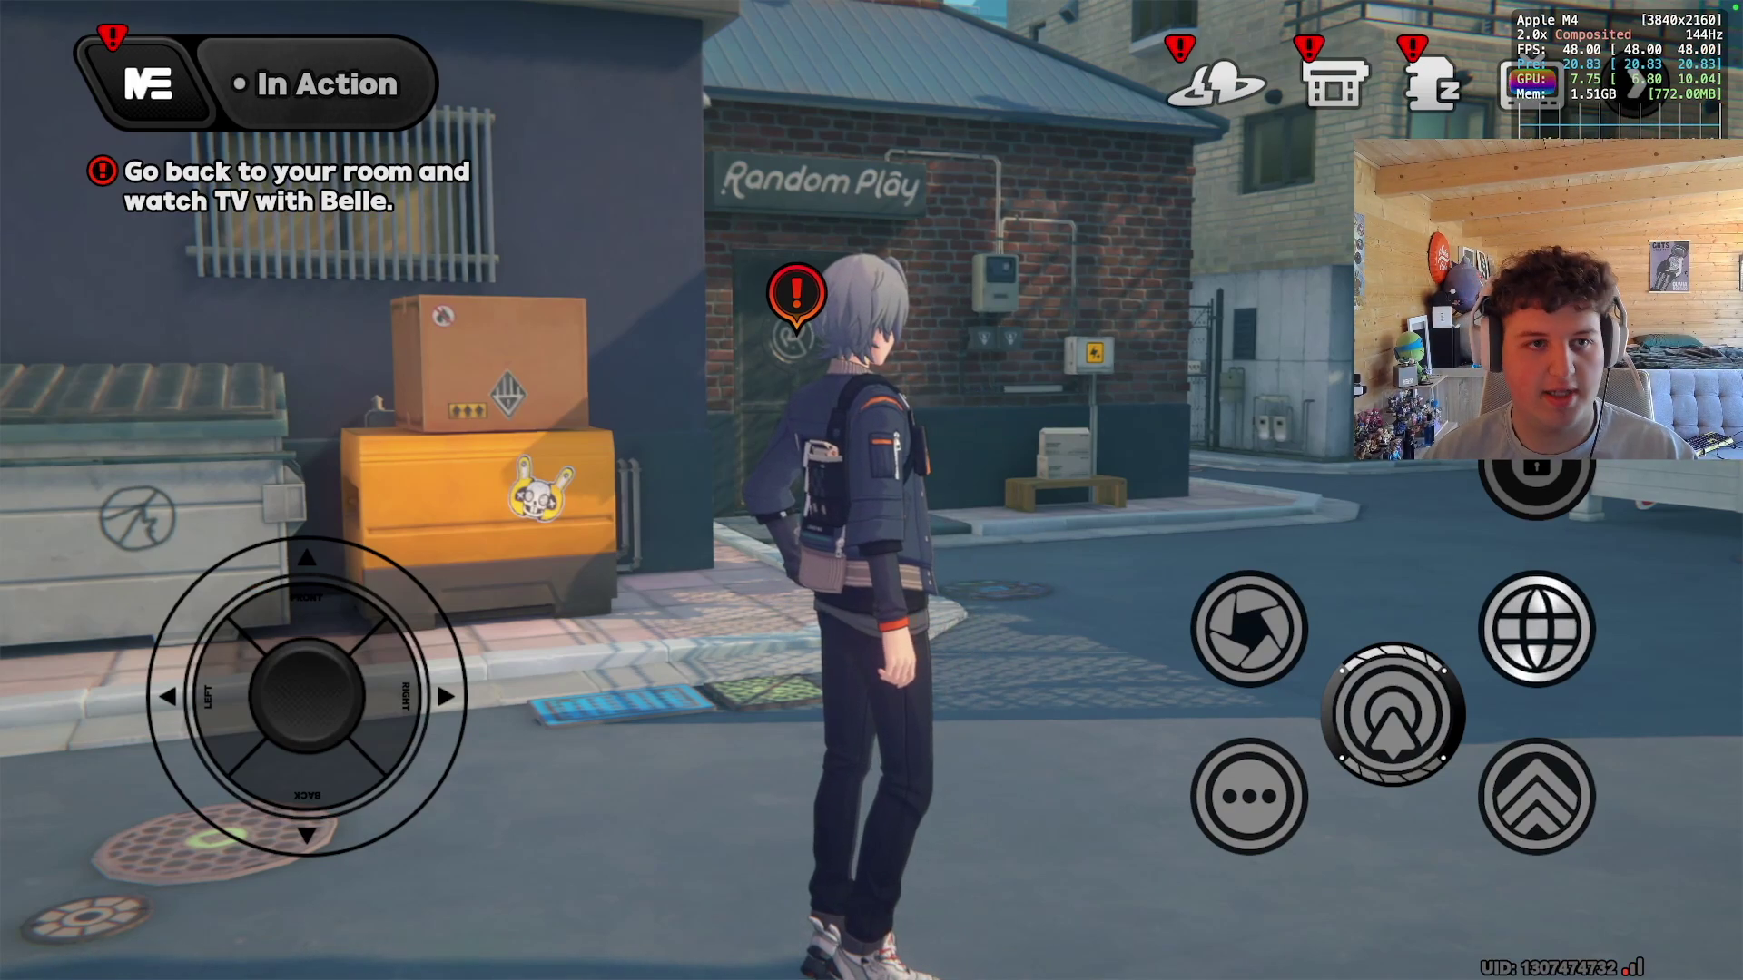
key("Escape")
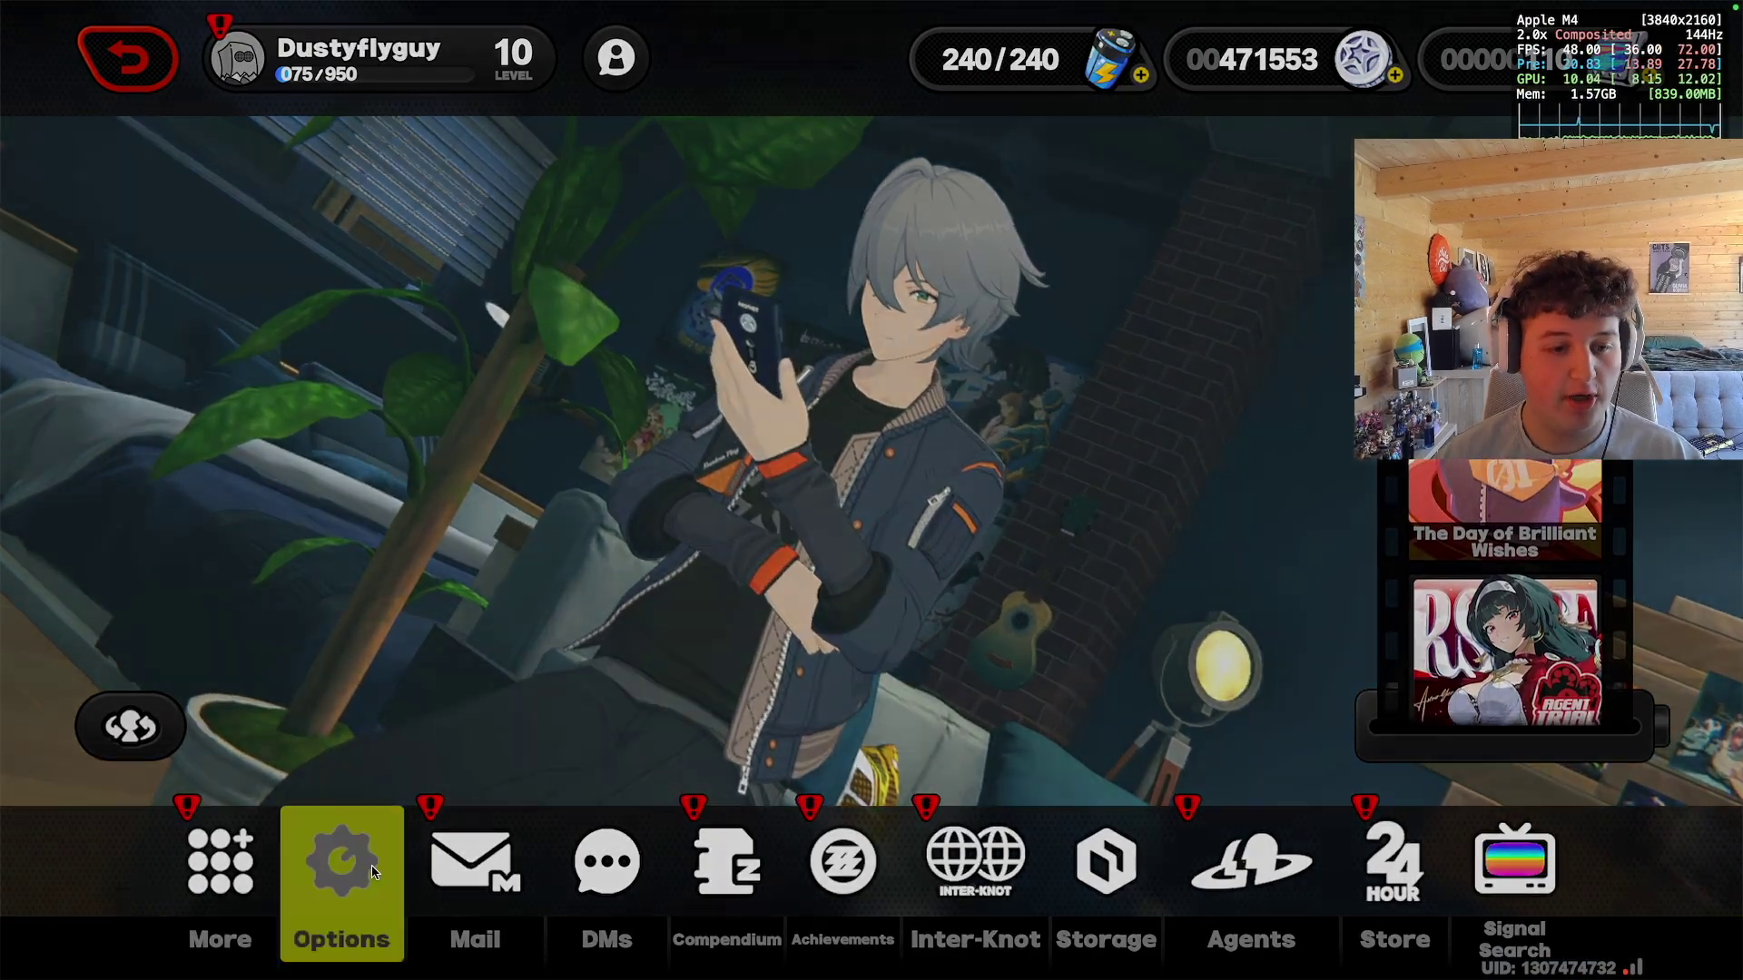
left_click(372, 871)
left_click(234, 312)
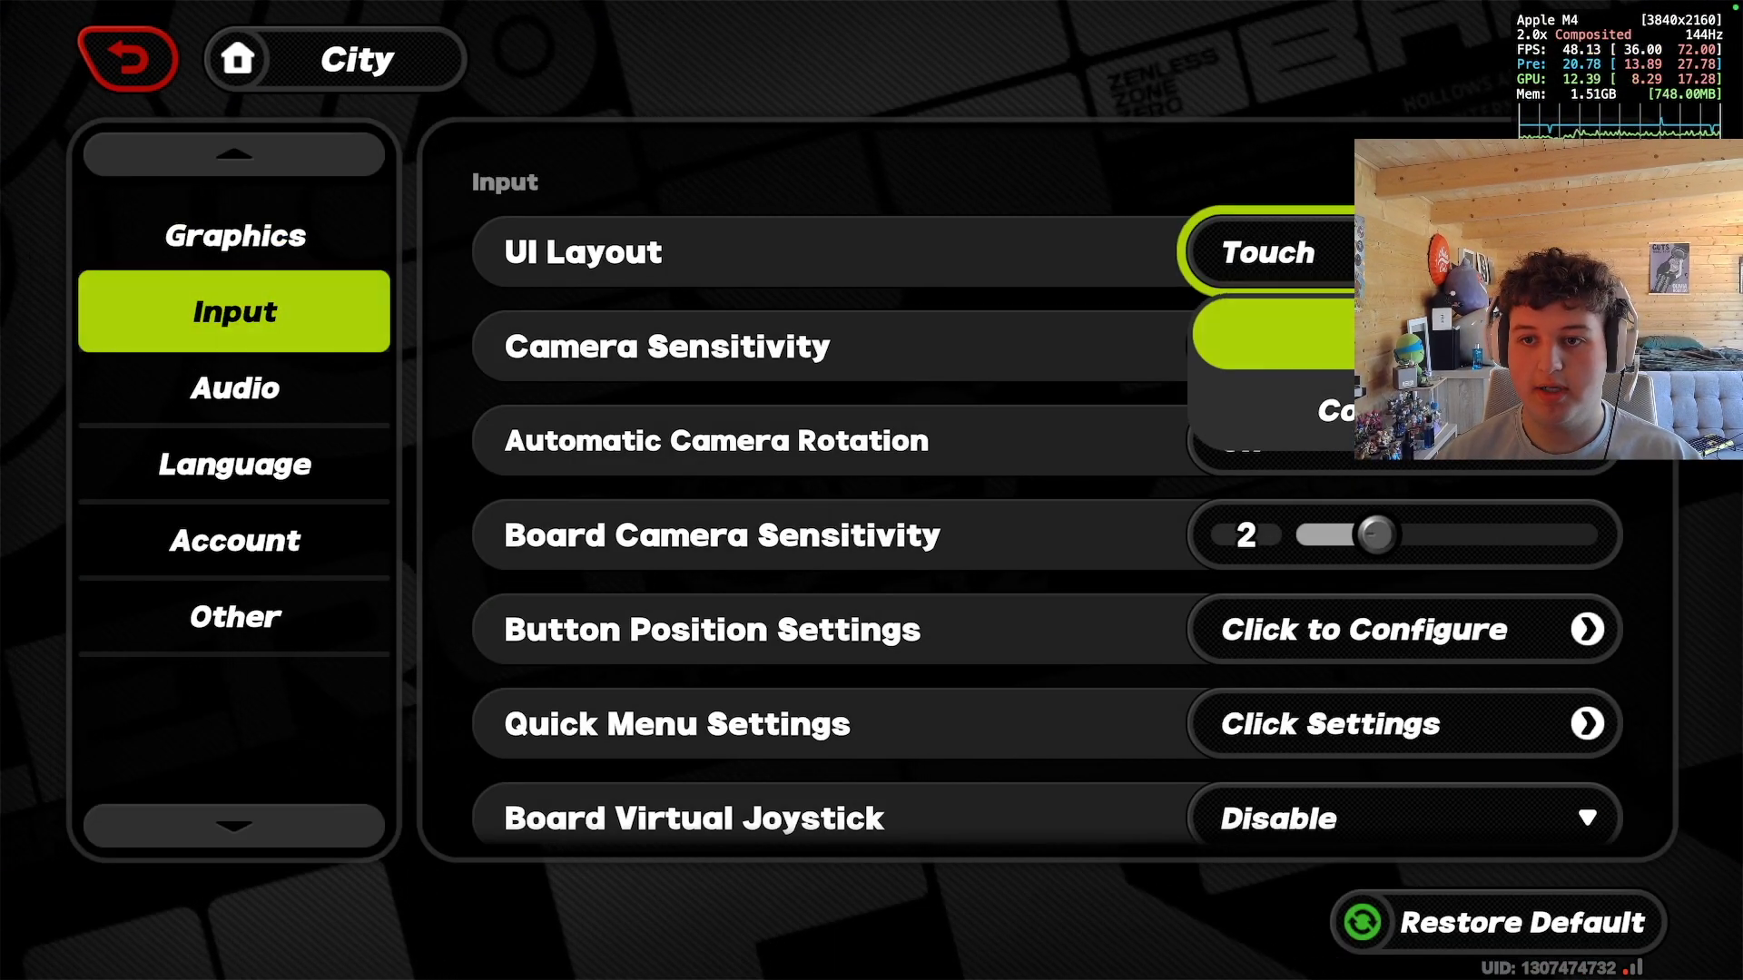
left_click(1335, 410)
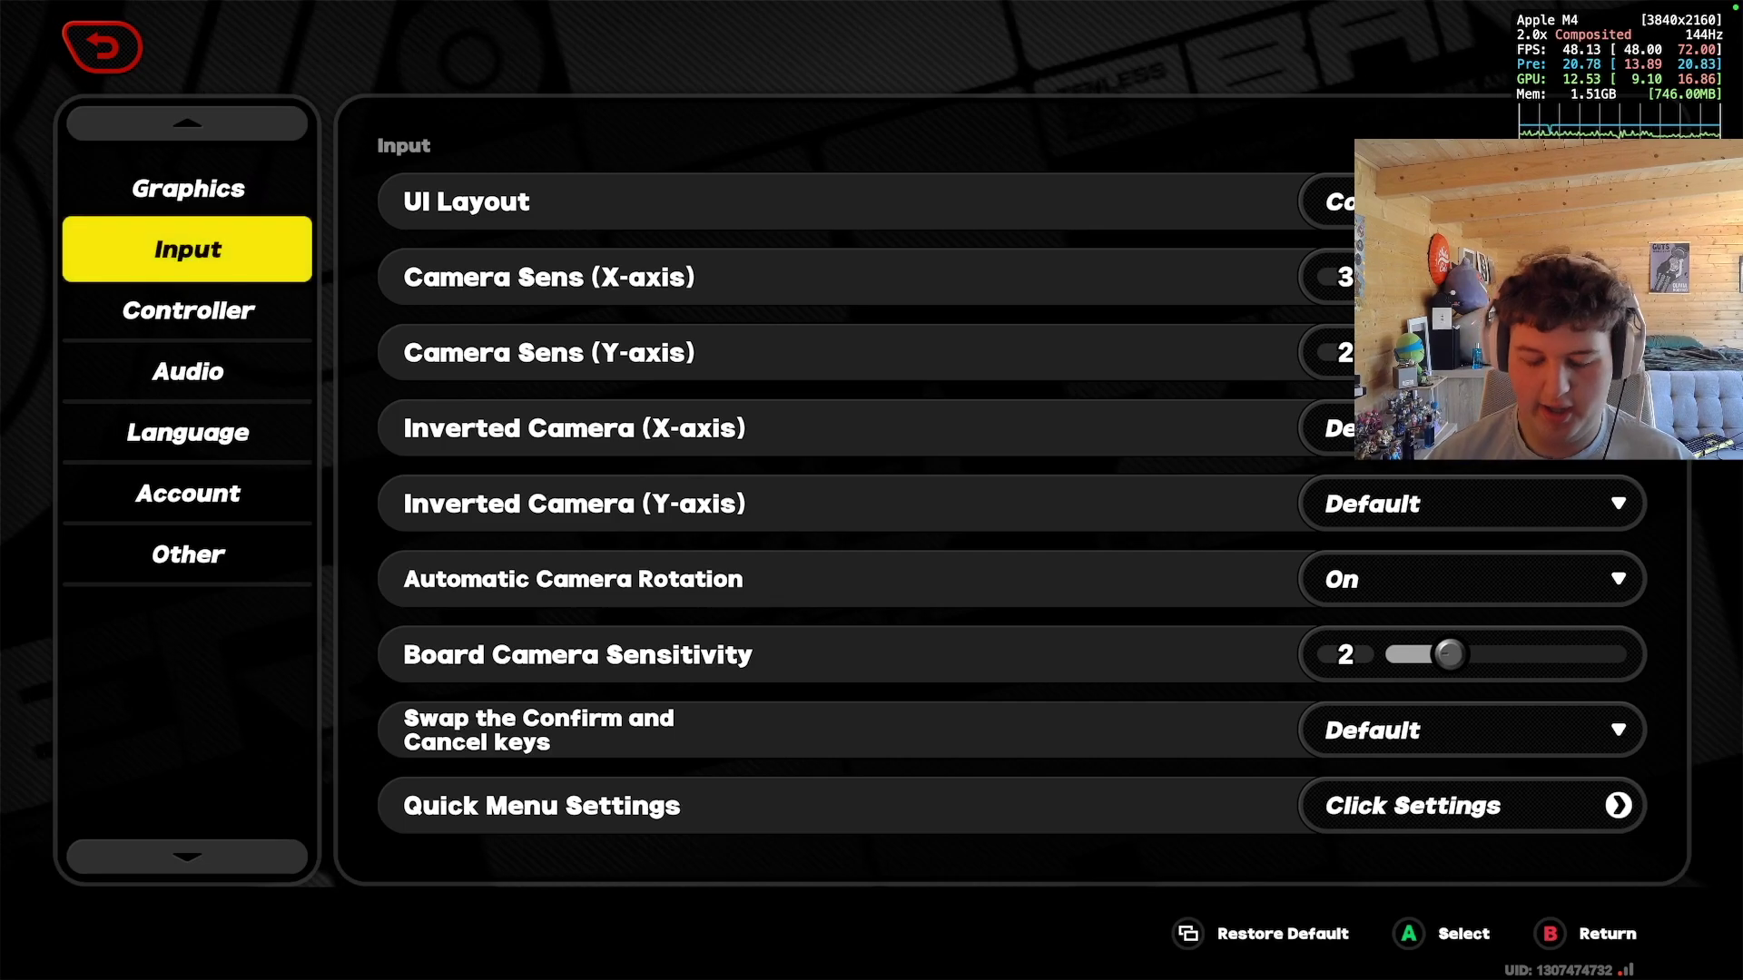
key("Escape")
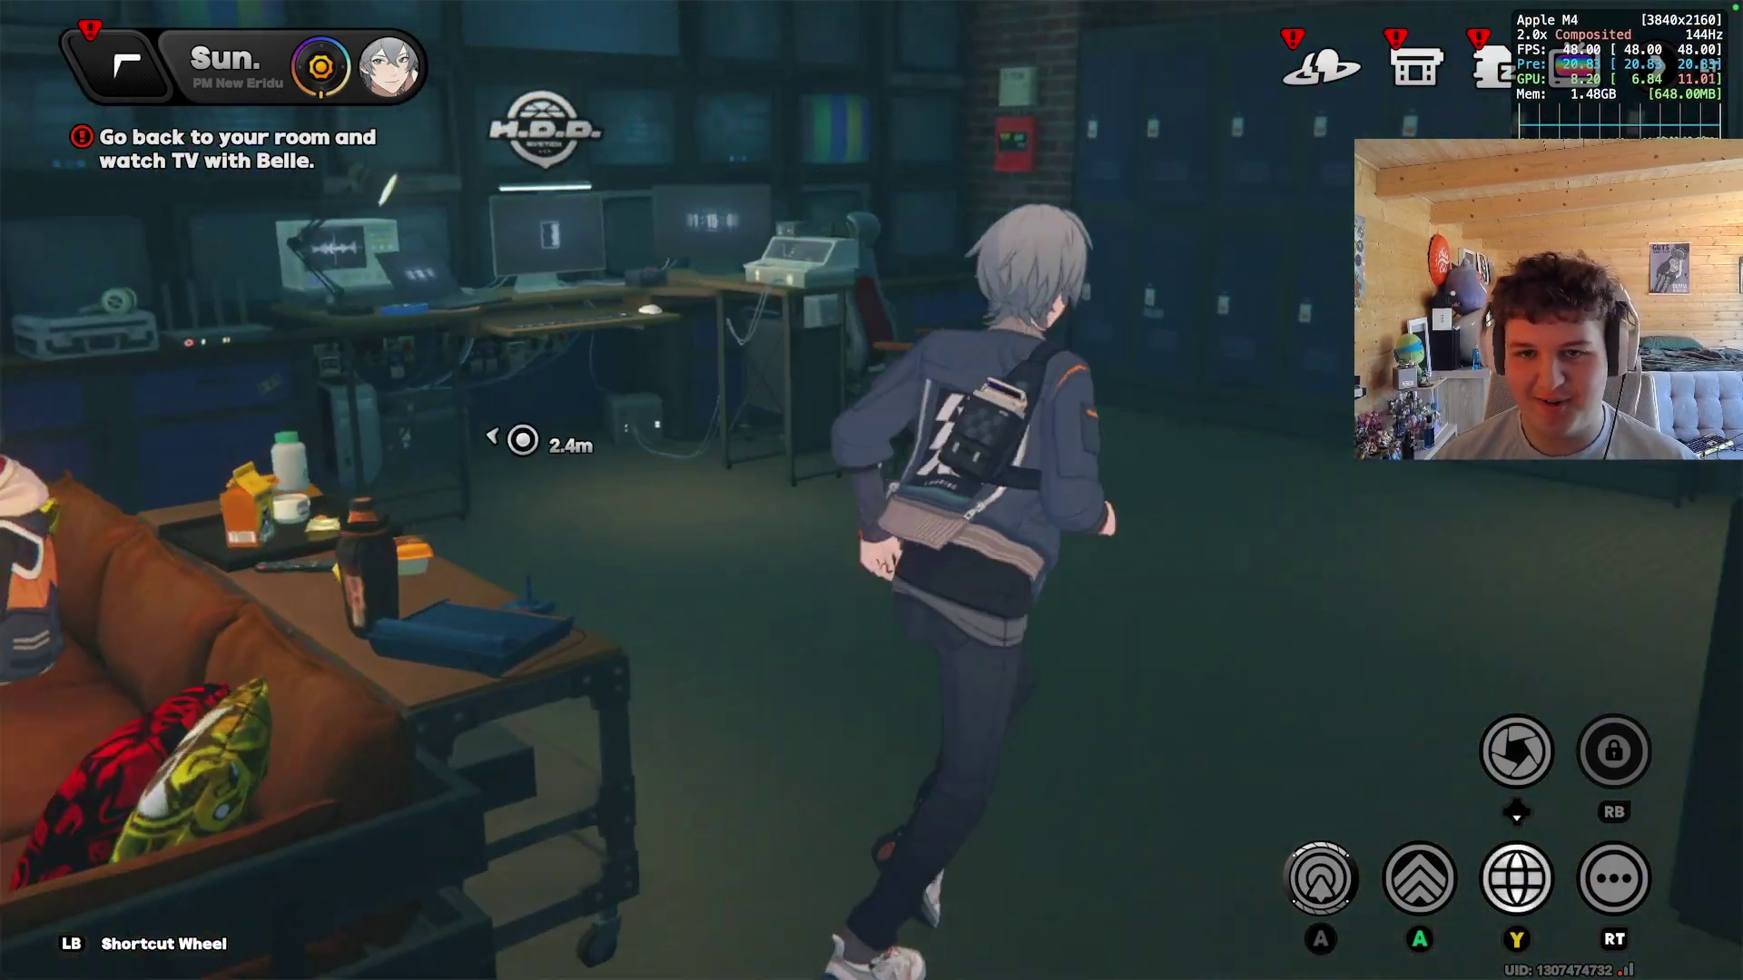
Step: Choose the Story commission Escape from Certain Doom at the H.D.D. terminal
key("f")
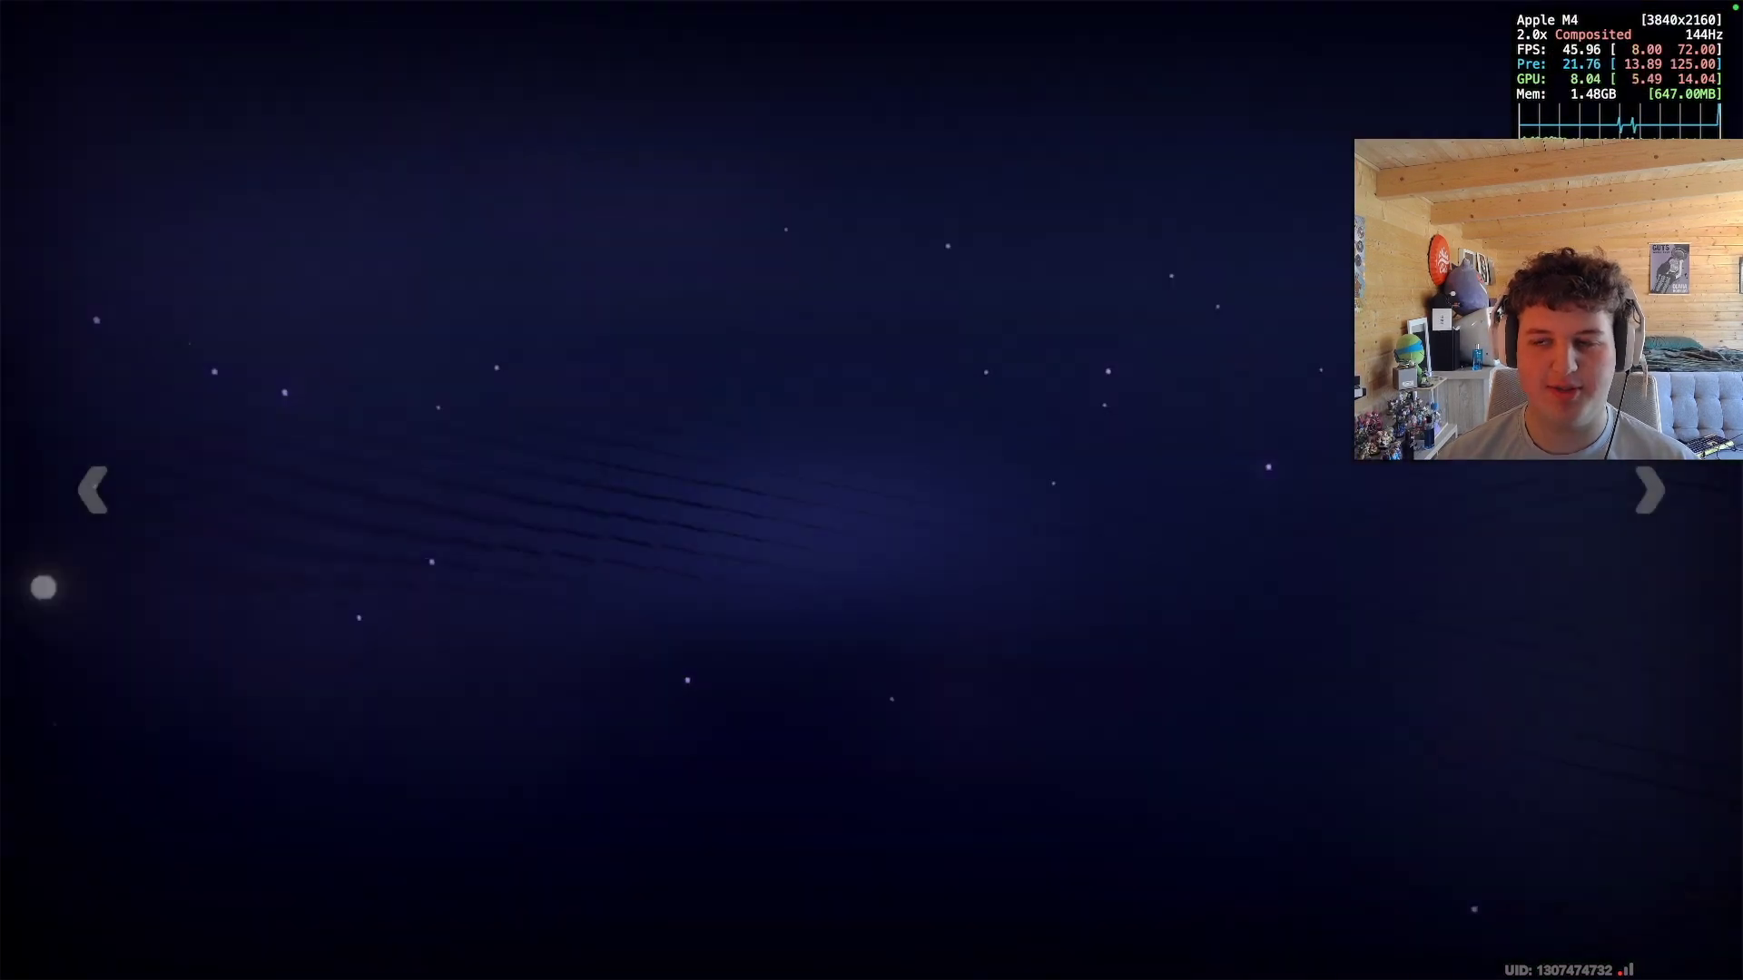
key("Return")
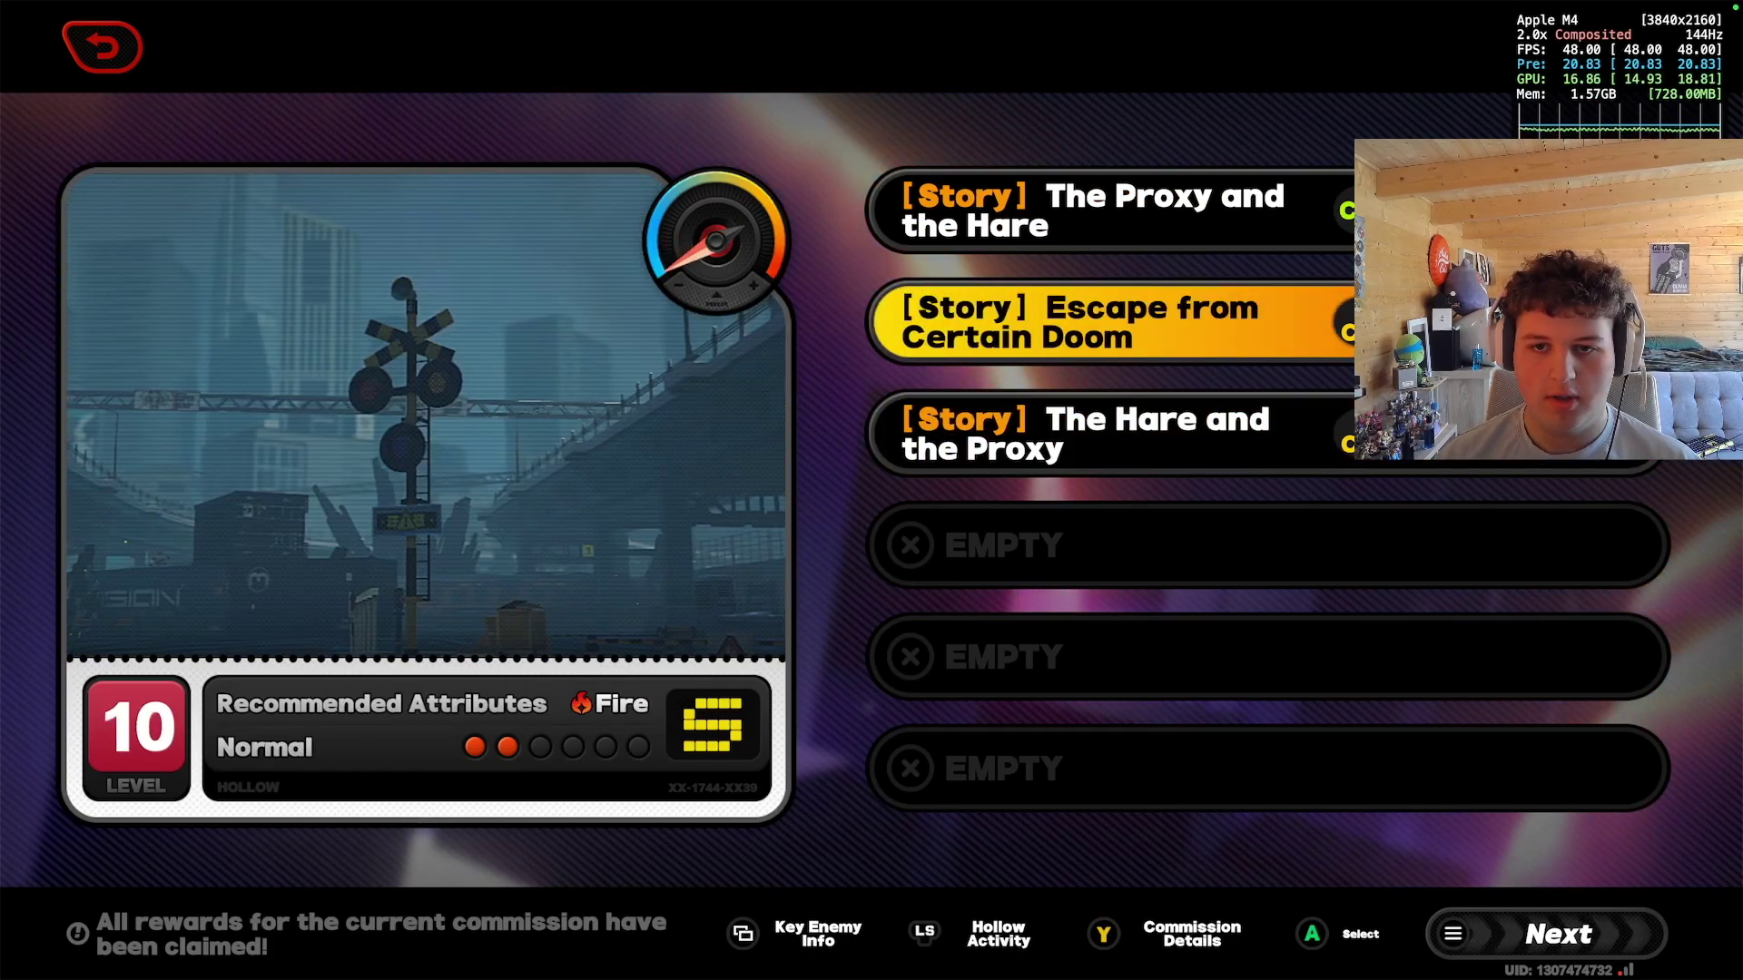
key("Return")
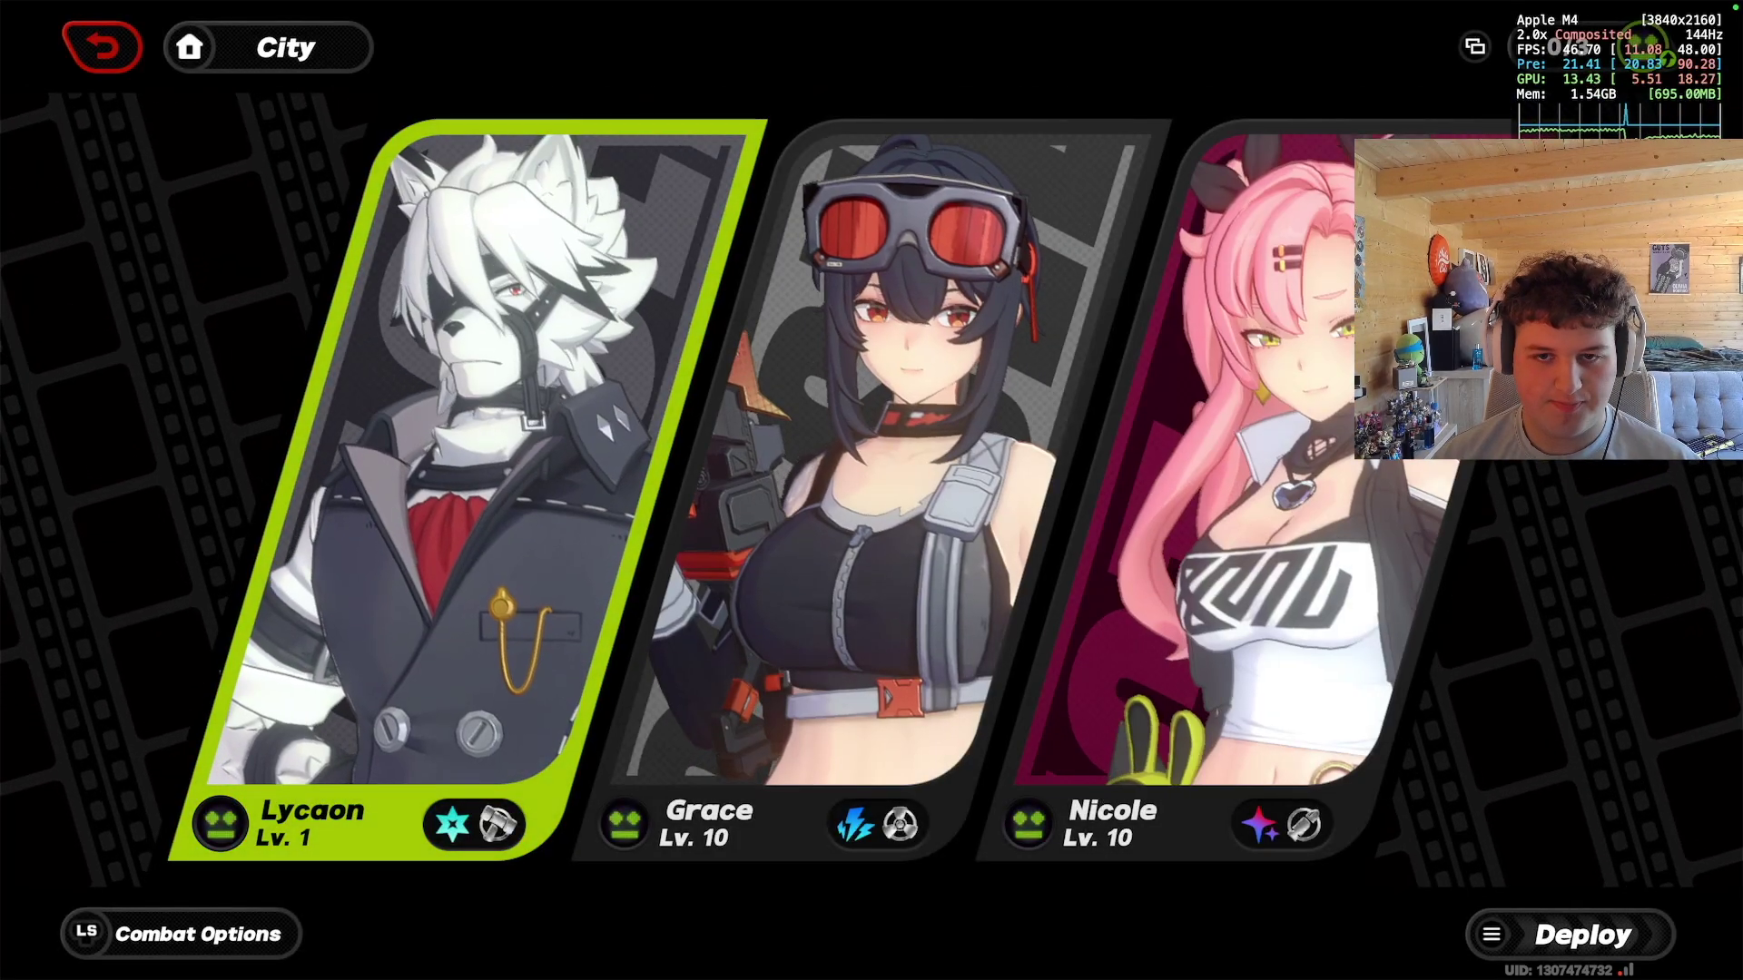
Step: Browse the squad roster past Asaba Harumasa, Billy Kid and Anby Demara without changes
key("Return")
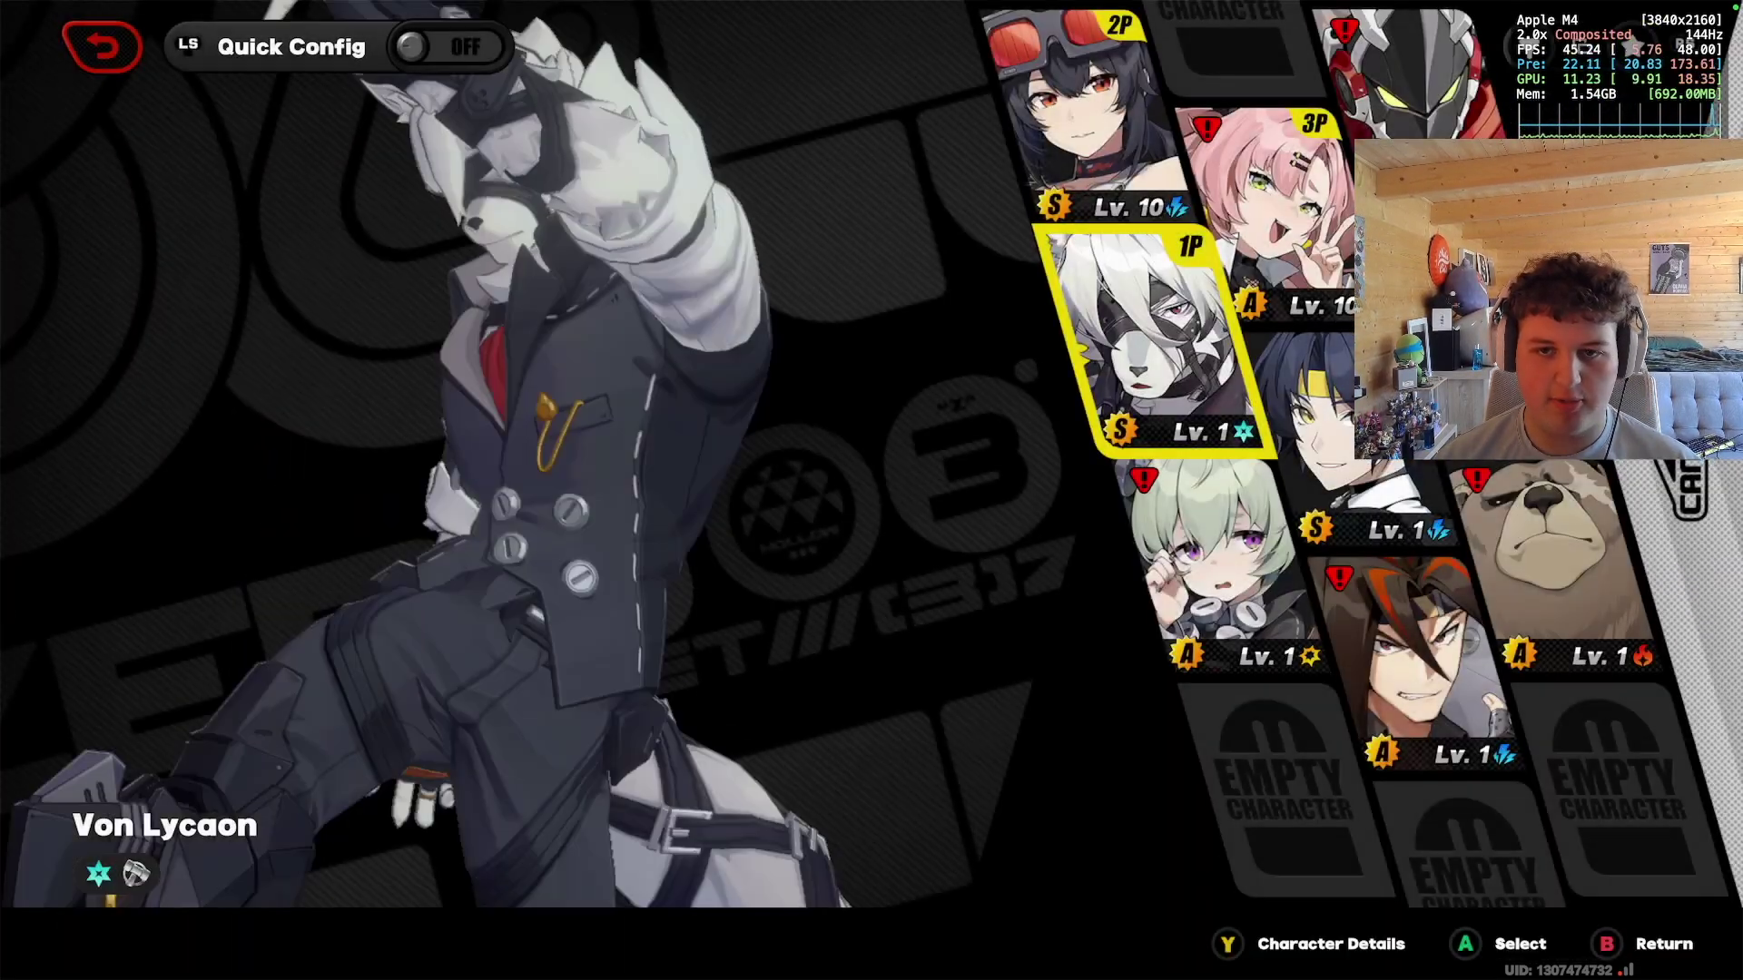
key("Right")
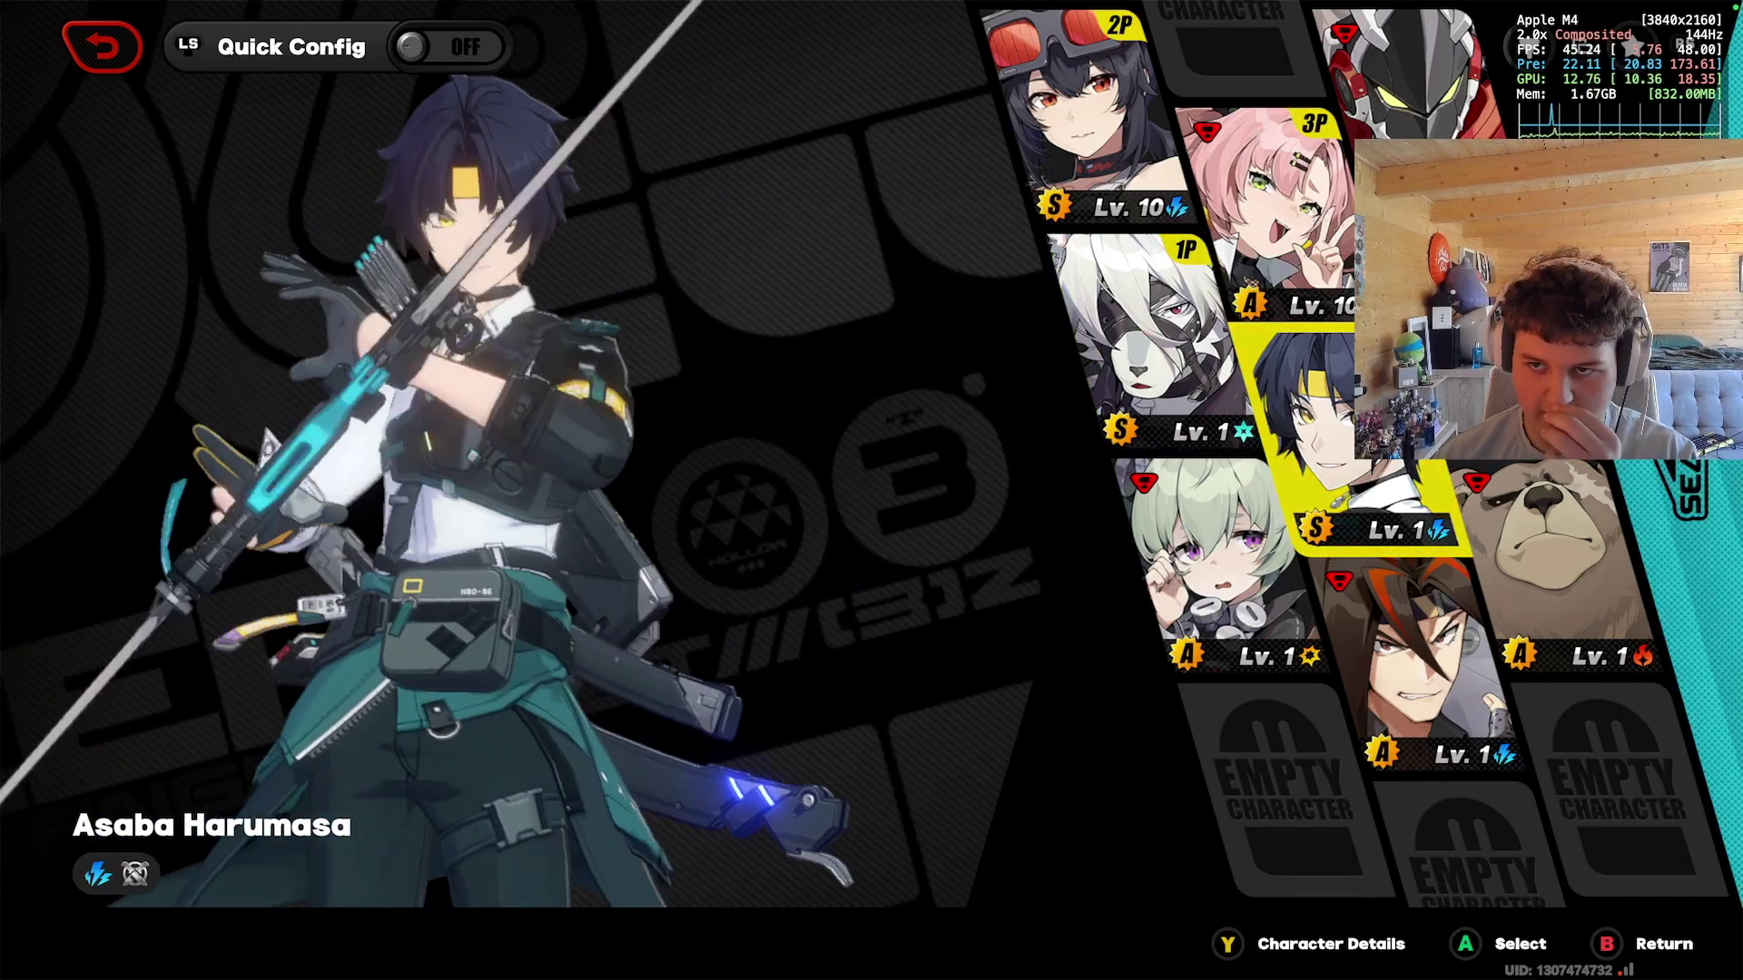
key("Up")
key("Up")
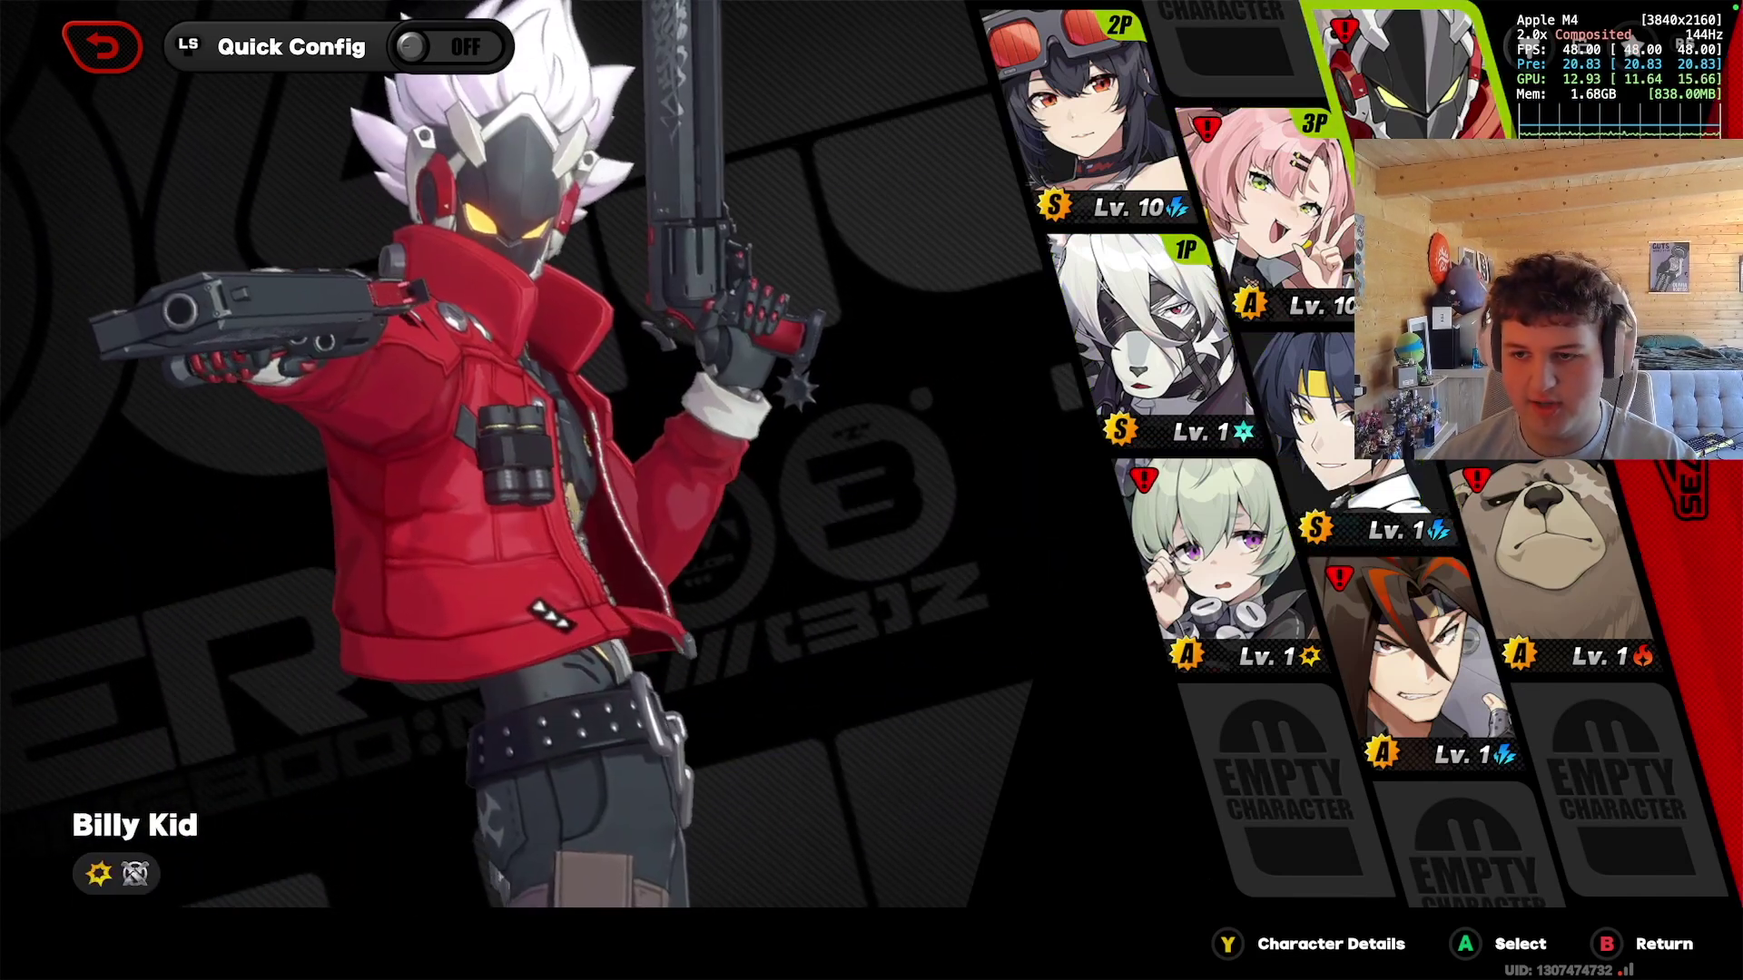
key("Down")
key("Escape")
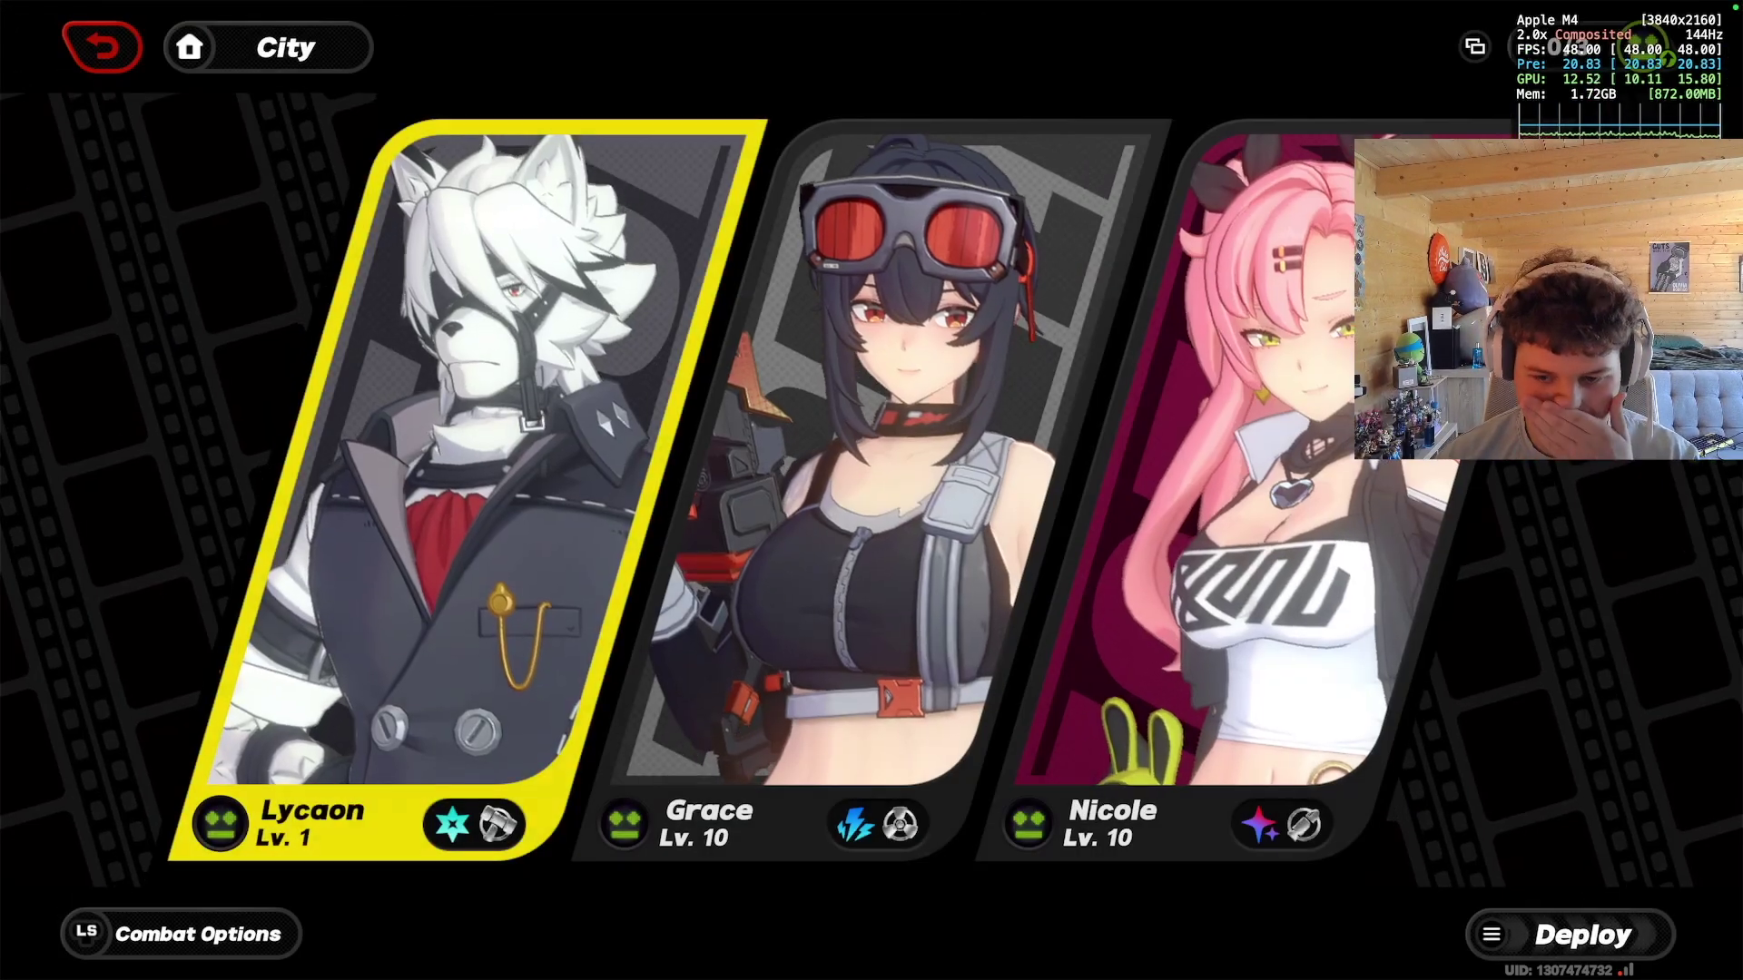
Step: Review Combat Options through to Nicole and deploy Lycaon, Grace and Nicole
key("c")
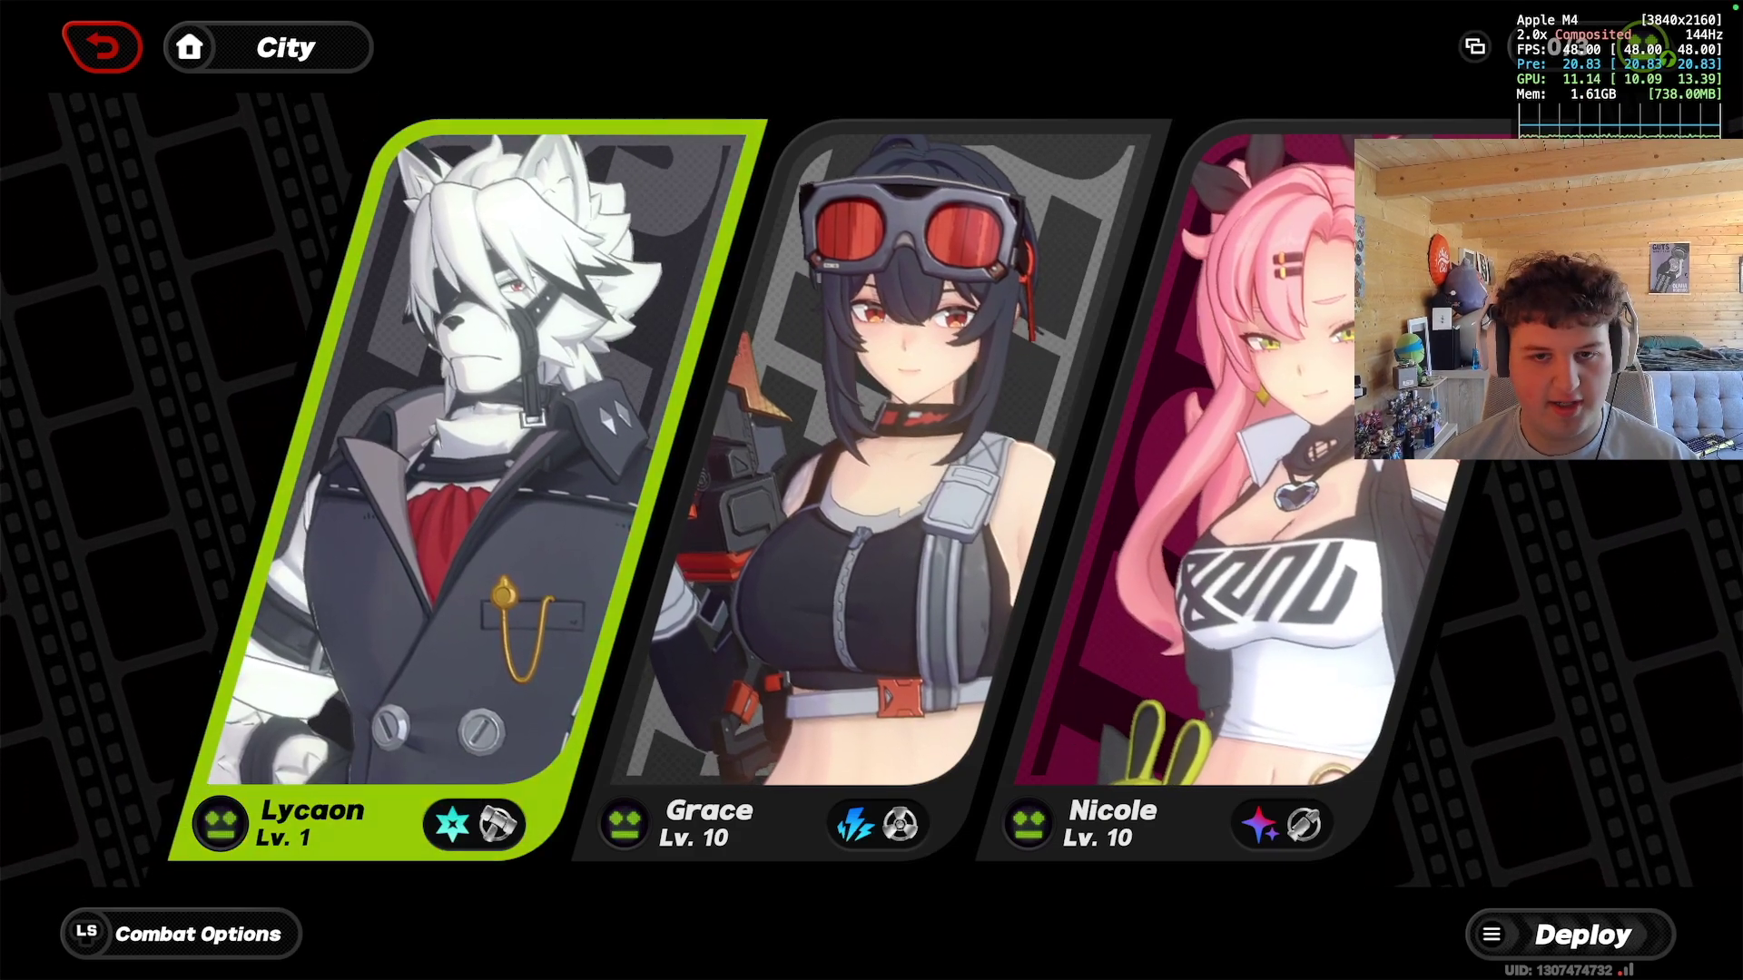
key("Right")
key("Right")
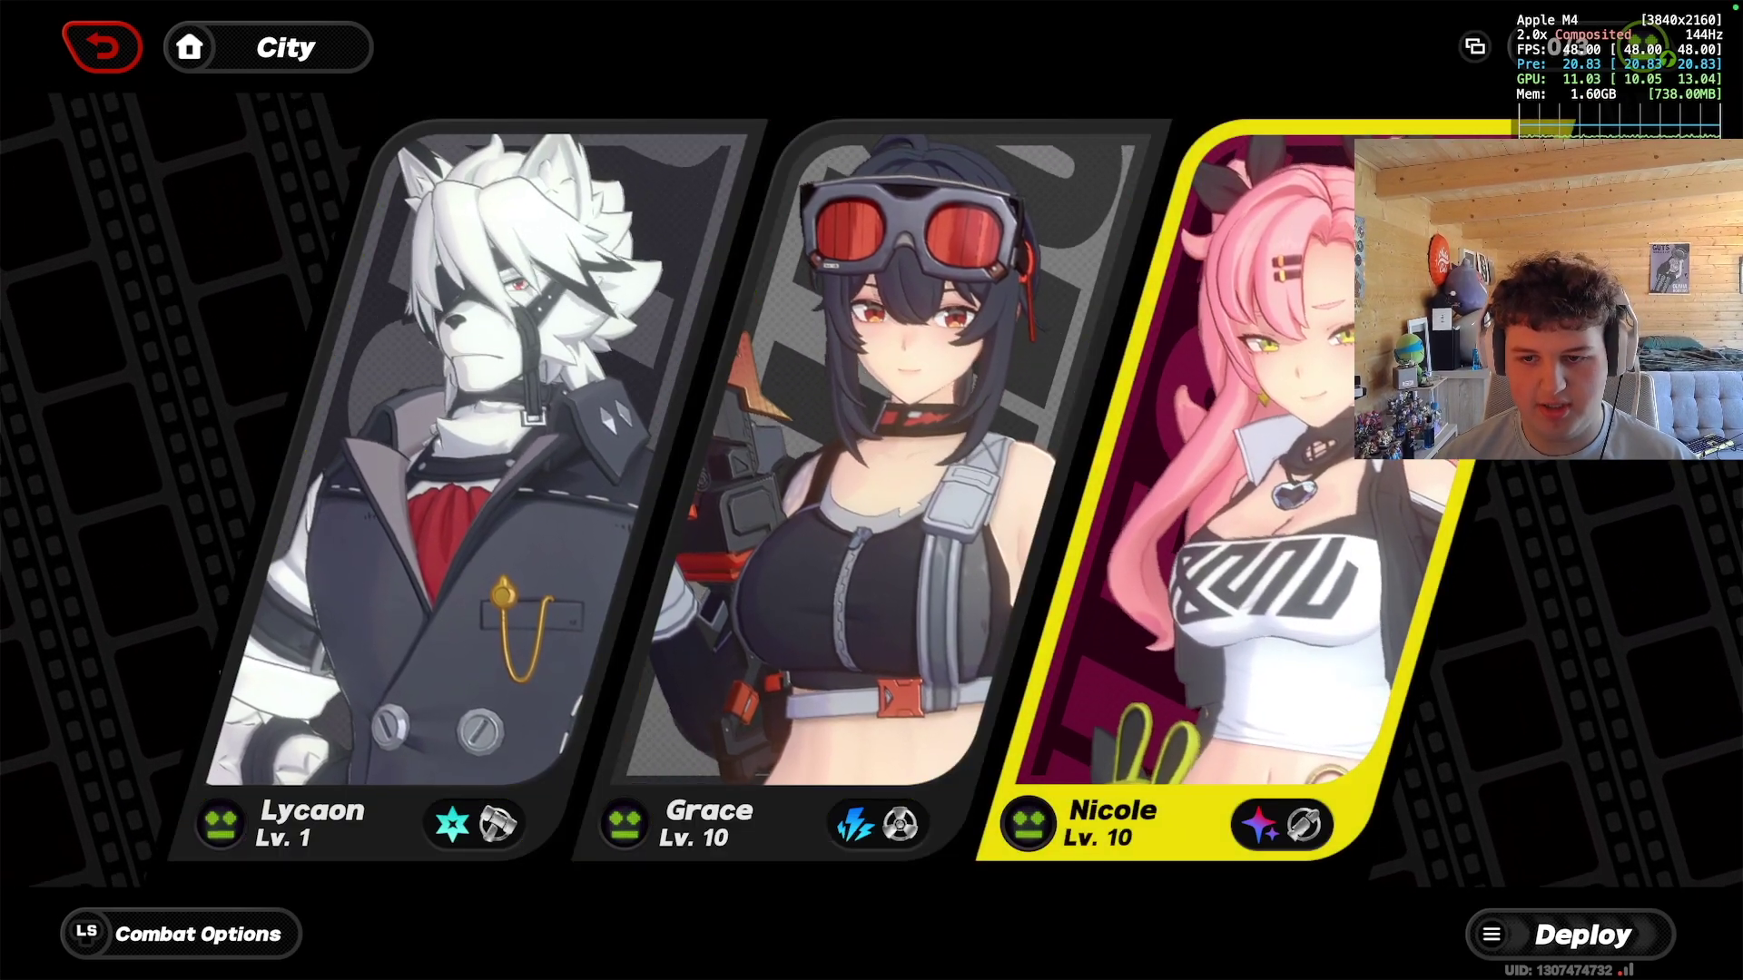
key("Return")
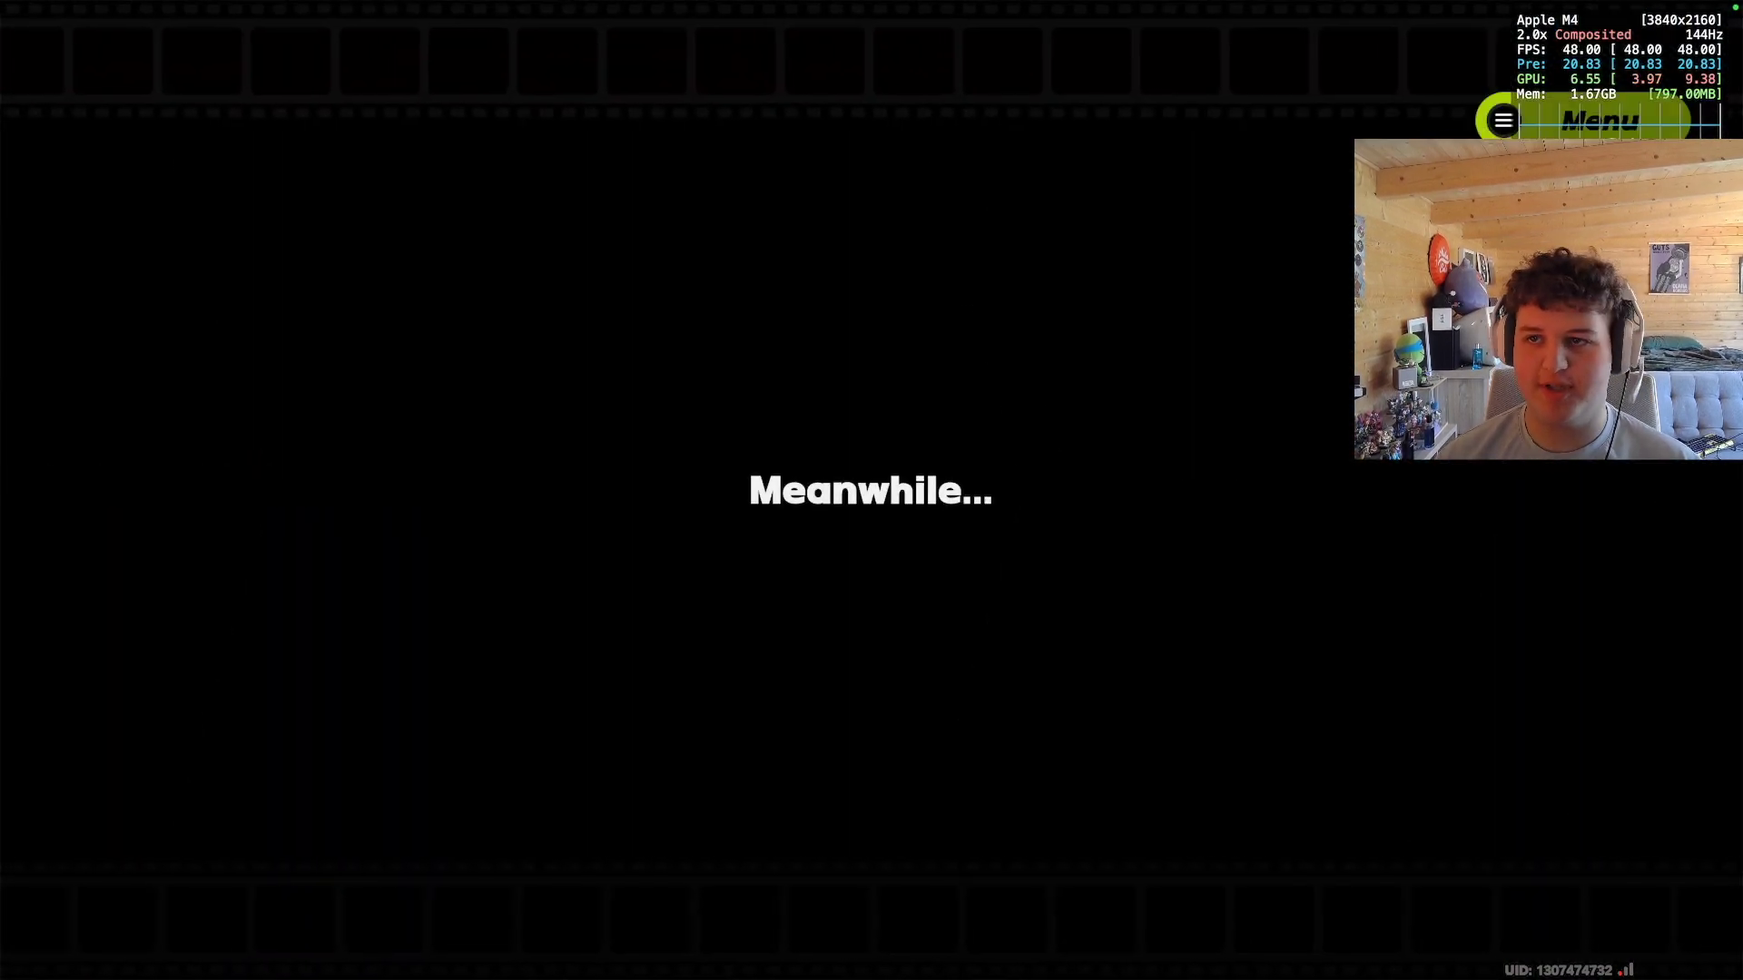
Step: Skip the commission's story intro and answer the Bangboo with 'Yes, it was me.'
key("Escape")
key("Return")
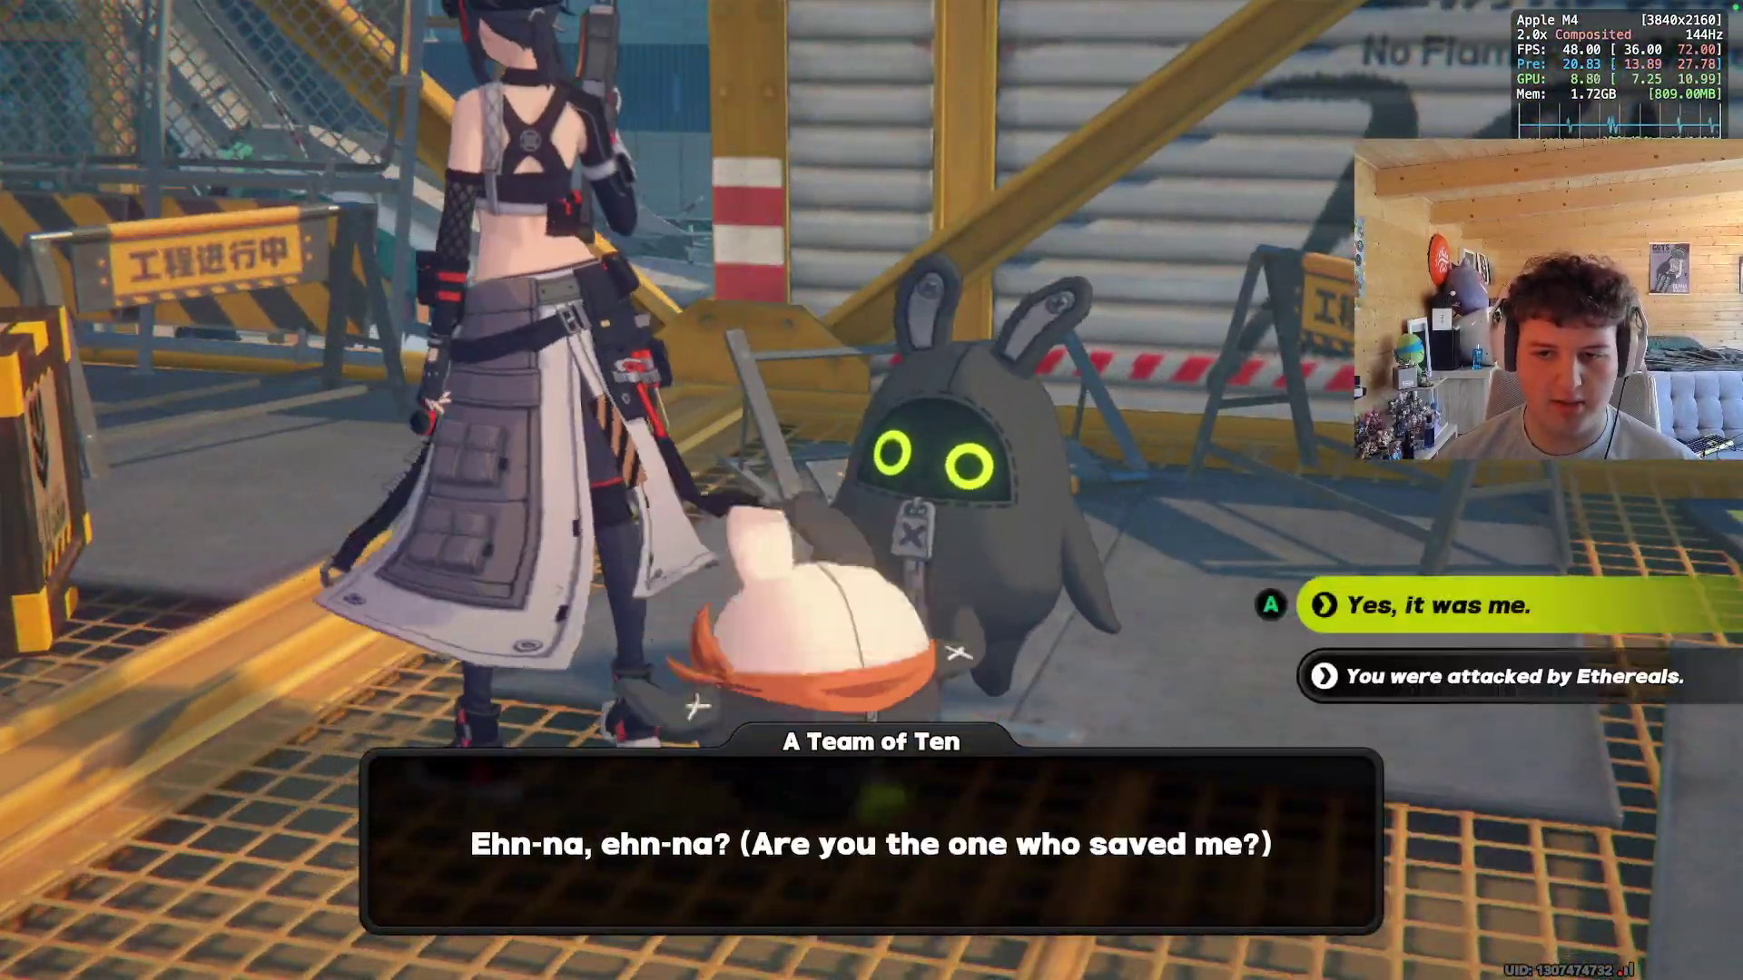
key("Return")
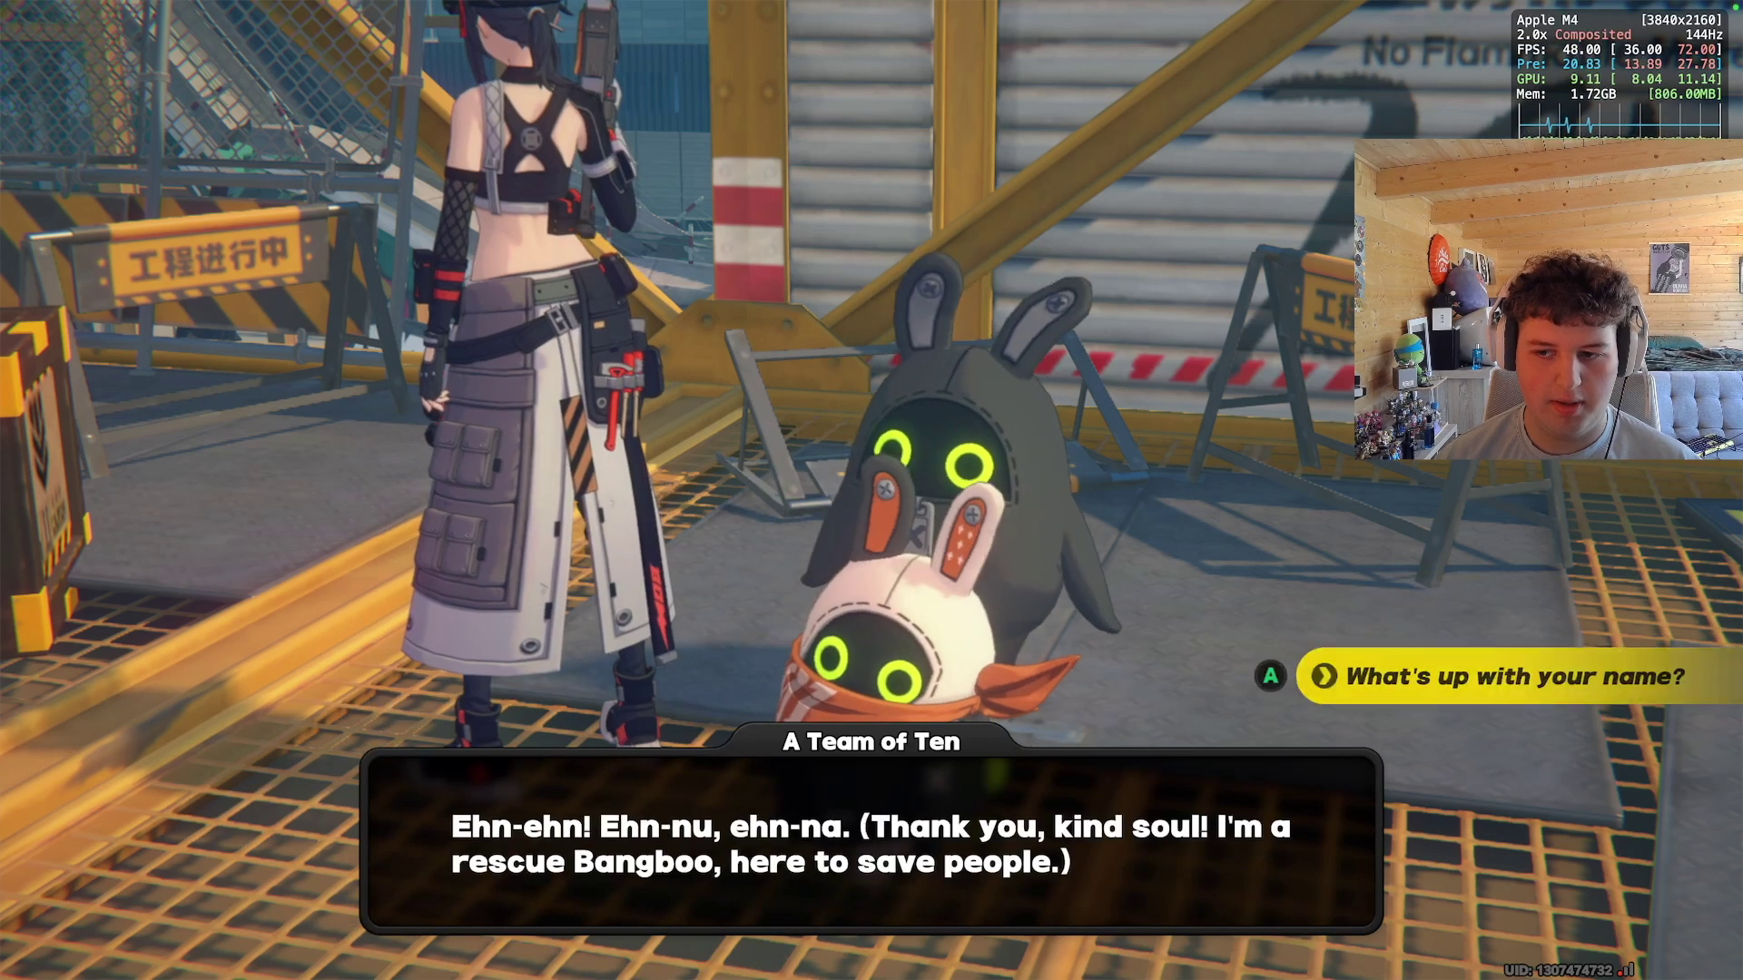